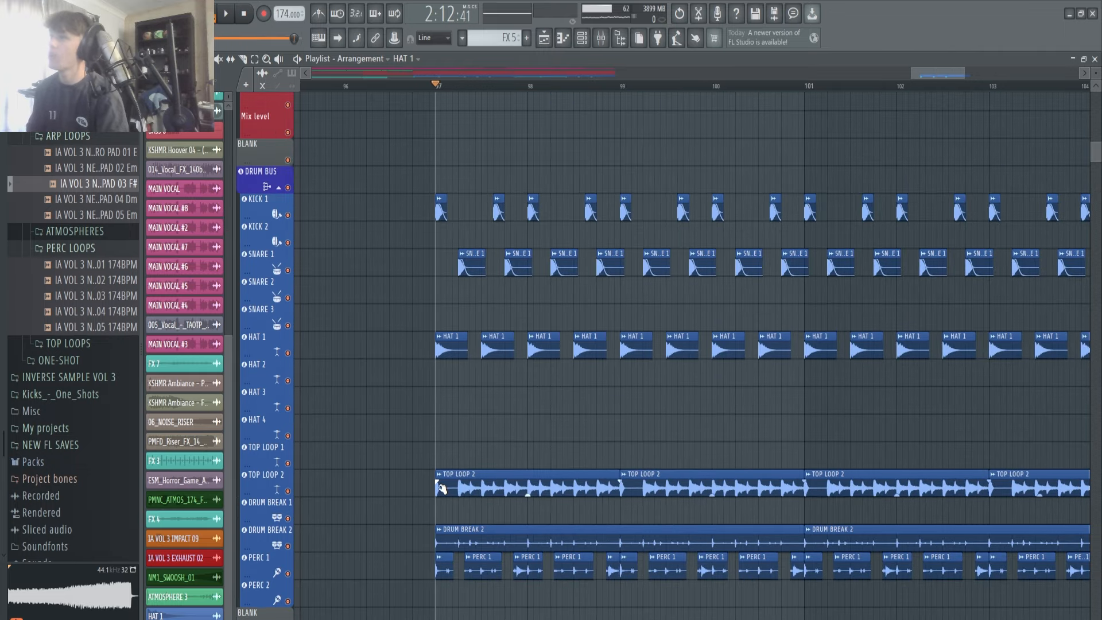
# Play back the drum section from bar 97 and examine its kick, snare, hat, loop and percussion clips
pyautogui.scroll(4, 467, 471)
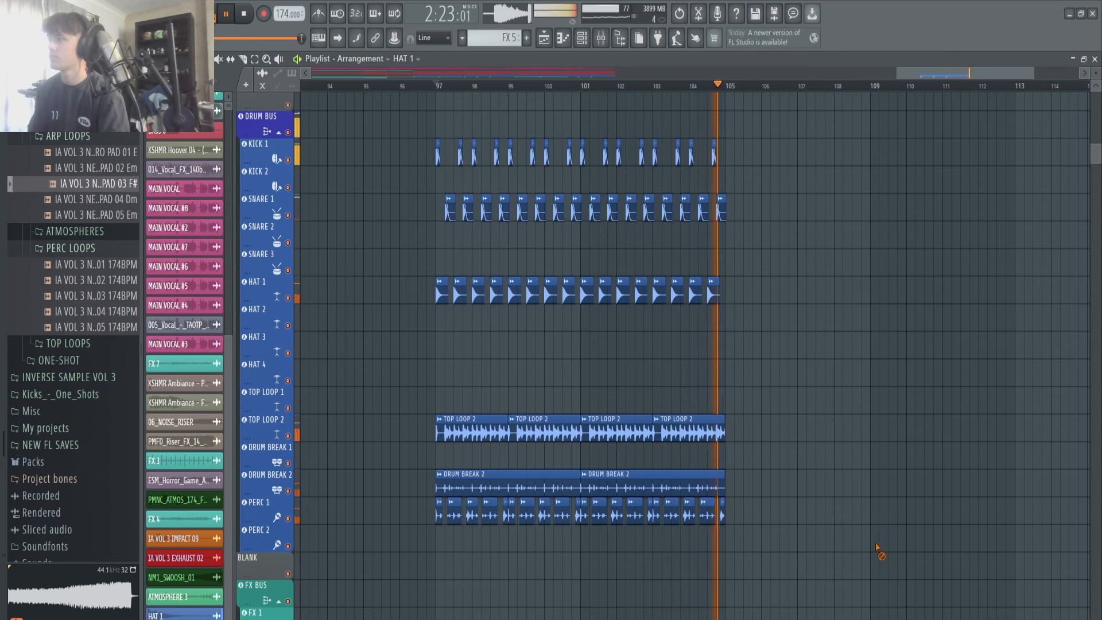
pyautogui.press('space')
pyautogui.scroll(3, 459, 347)
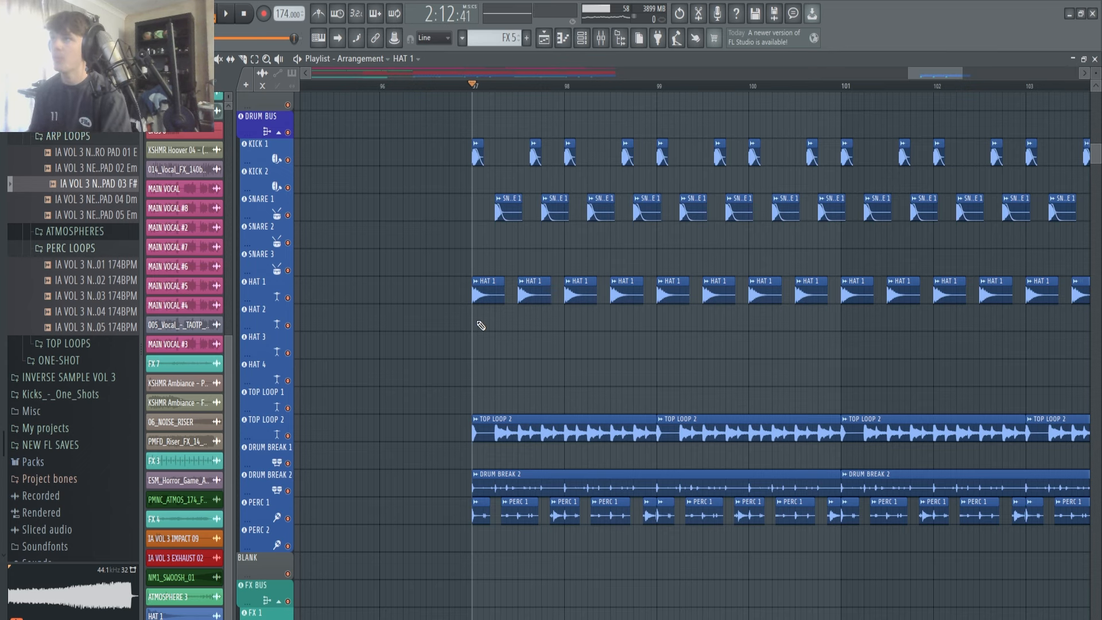
pyautogui.scroll(3, 364, 216)
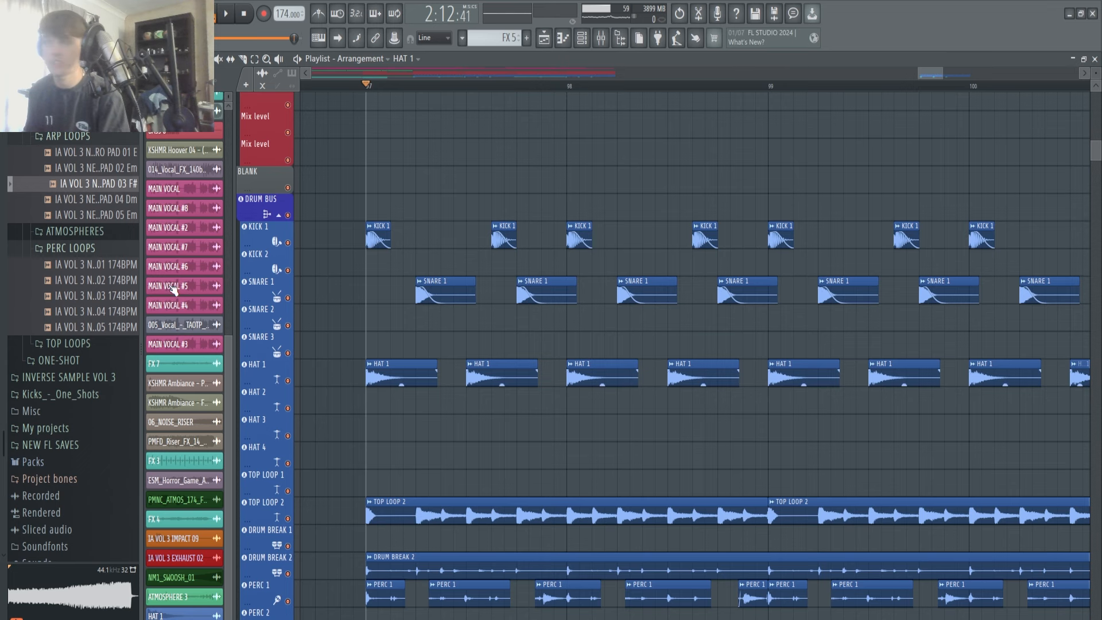
pyautogui.scroll(2, 281, 271)
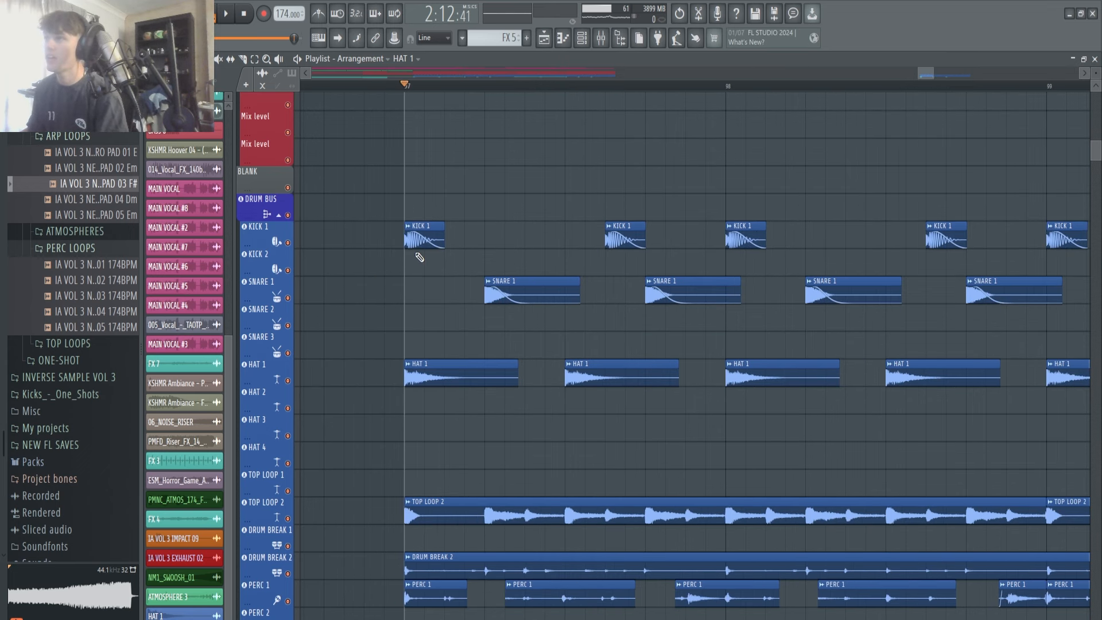
# Highlight the KICK 1 and SNARE 1 clips temporarily to inspect their pattern, and play the groove from bar 97
pyautogui.scroll(-6, 419, 258)
pyautogui.moveTo(1028, 194); pyautogui.dragTo(426, 321)
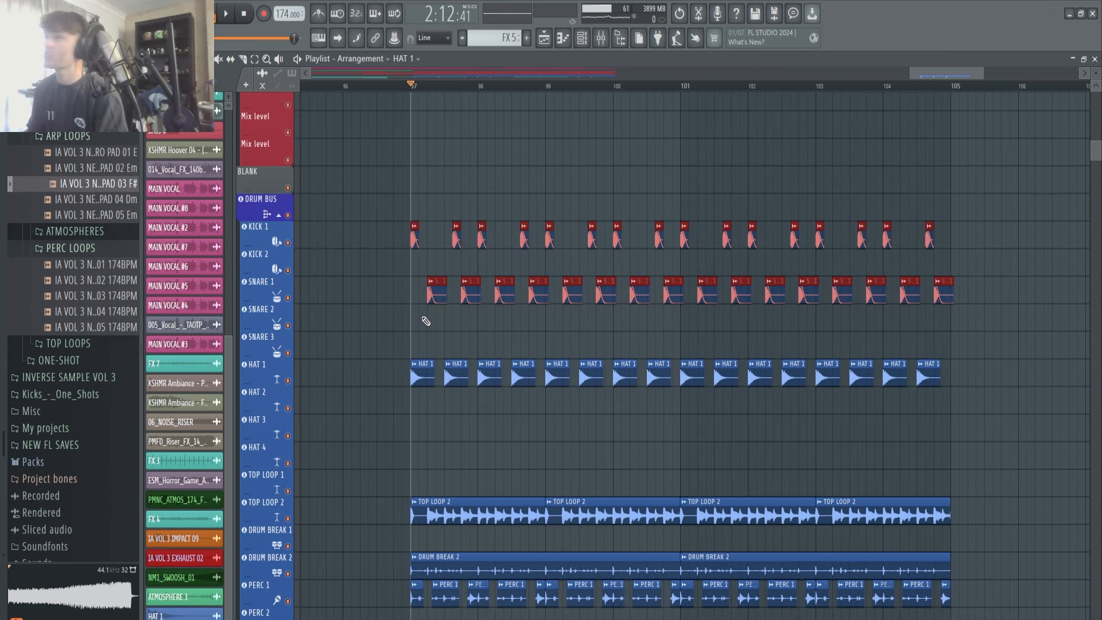
pyautogui.scroll(8, 426, 321)
pyautogui.scroll(-4, 509, 300)
pyautogui.keyDown('ctrl'); pyautogui.click(505, 222); pyautogui.keyUp('ctrl')
pyautogui.scroll(3, 376, 257)
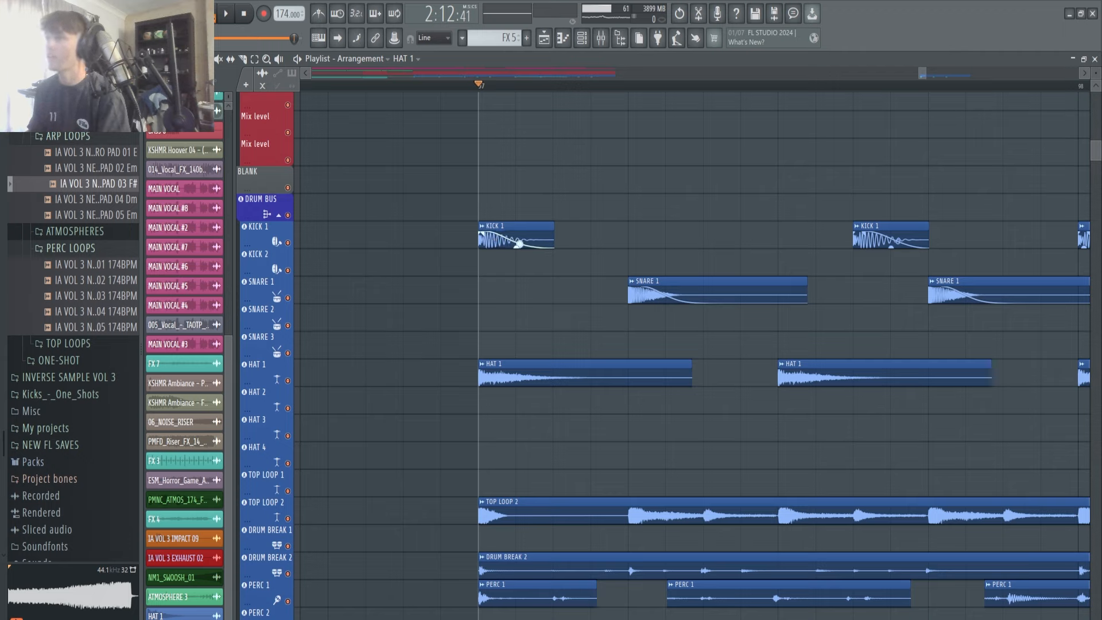
pyautogui.press('space')
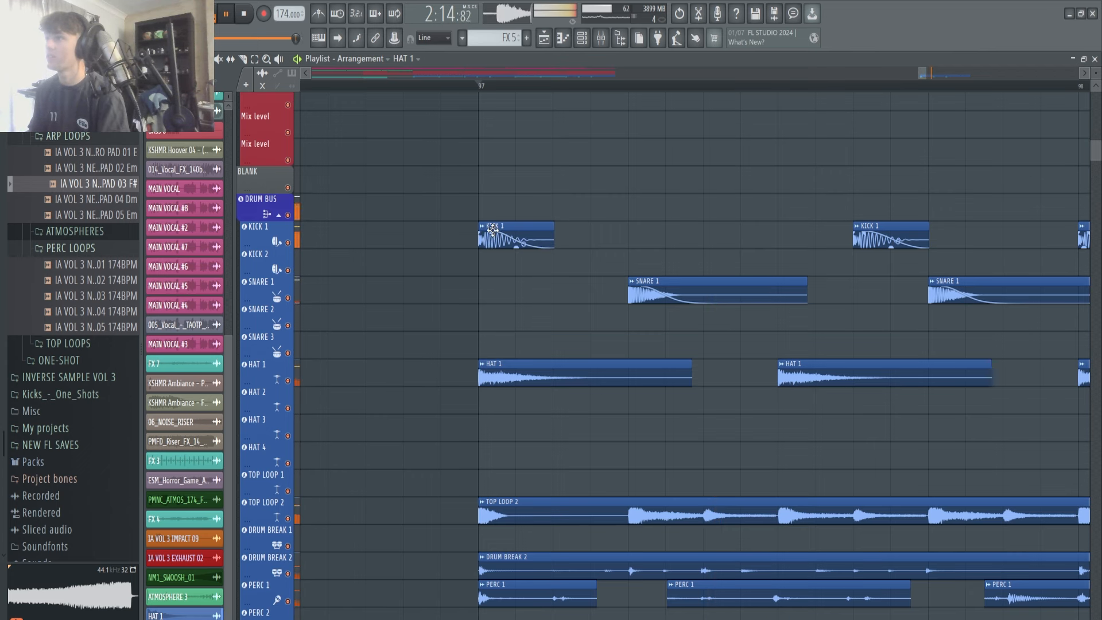
pyautogui.scroll(-5, 511, 209)
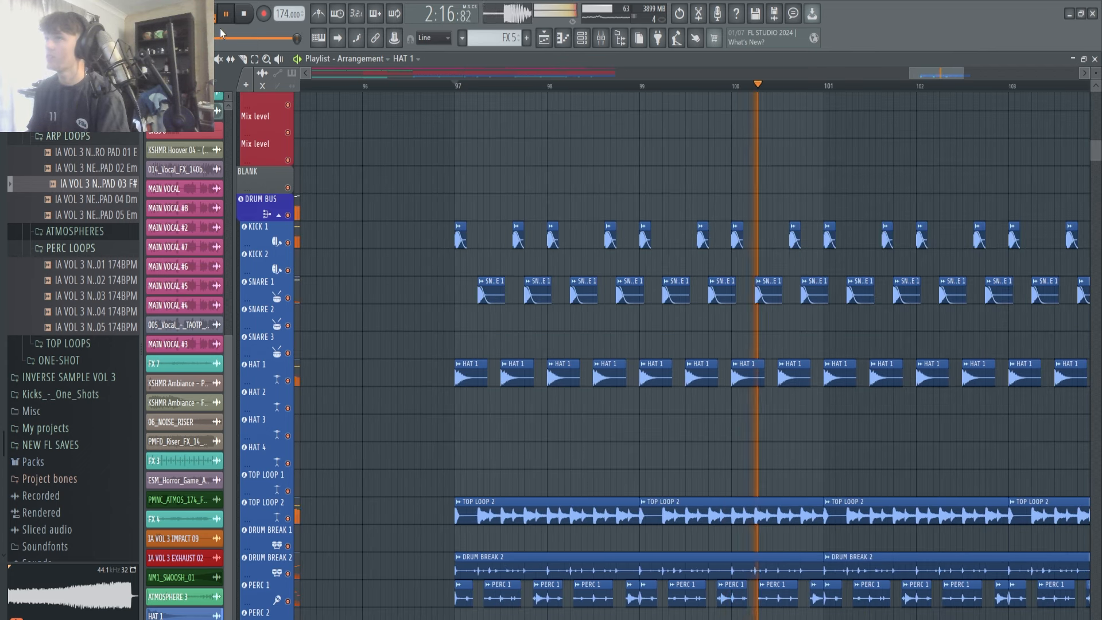
pyautogui.press('space')
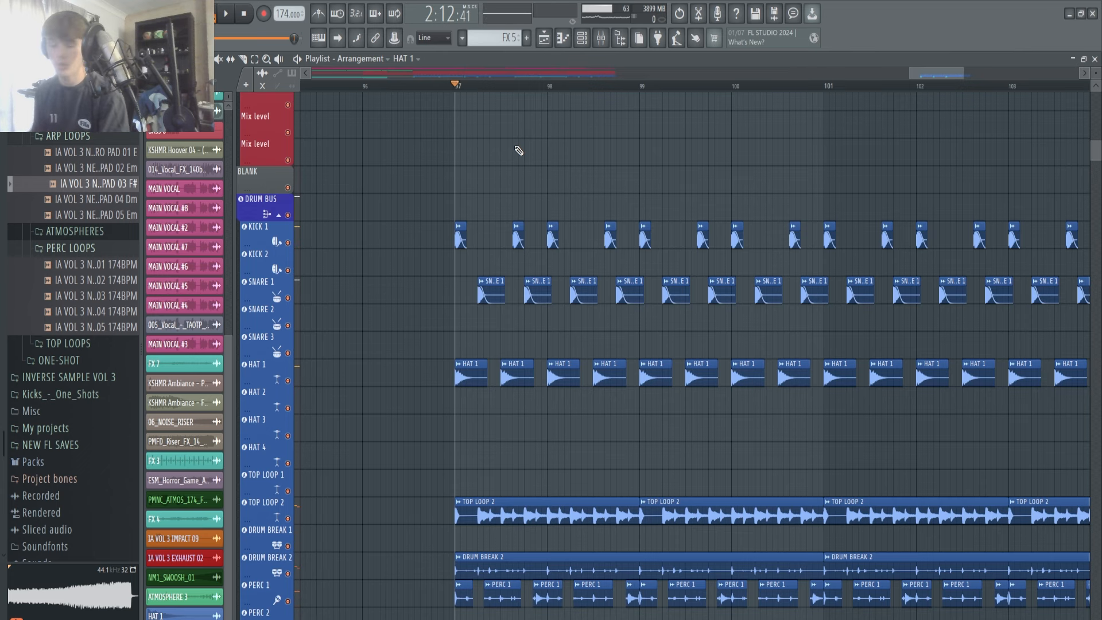
# Listen to the HAT 1 pattern from bar 97 and view the sample settings of a HAT 1 clip
pyautogui.scroll(-2, 492, 266)
pyautogui.scroll(5, 473, 321)
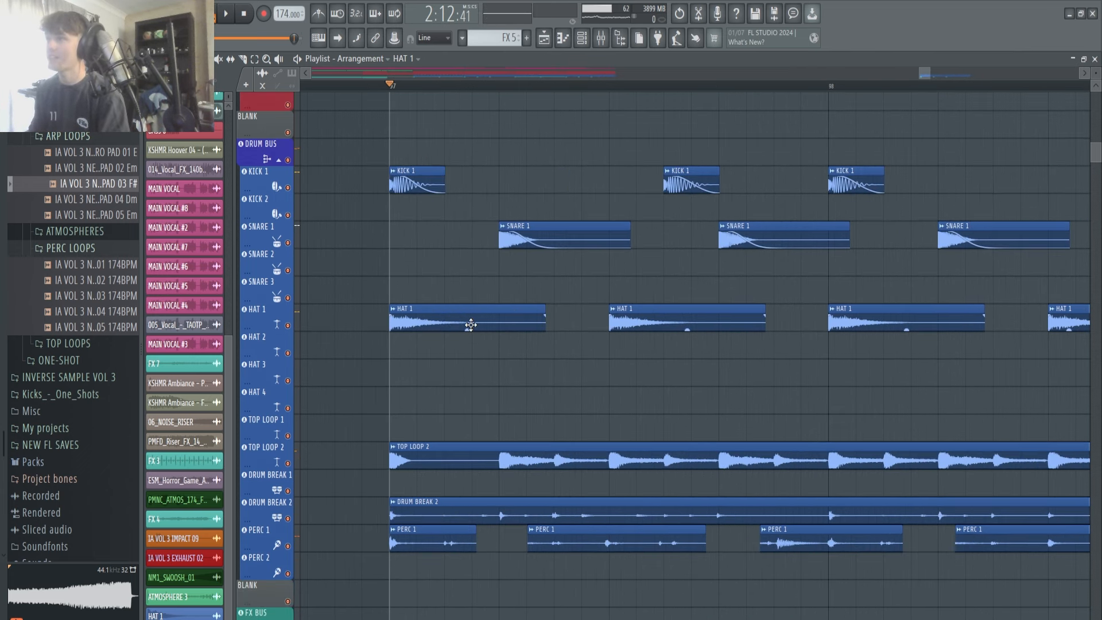
pyautogui.press('space')
pyautogui.scroll(-4, 395, 327)
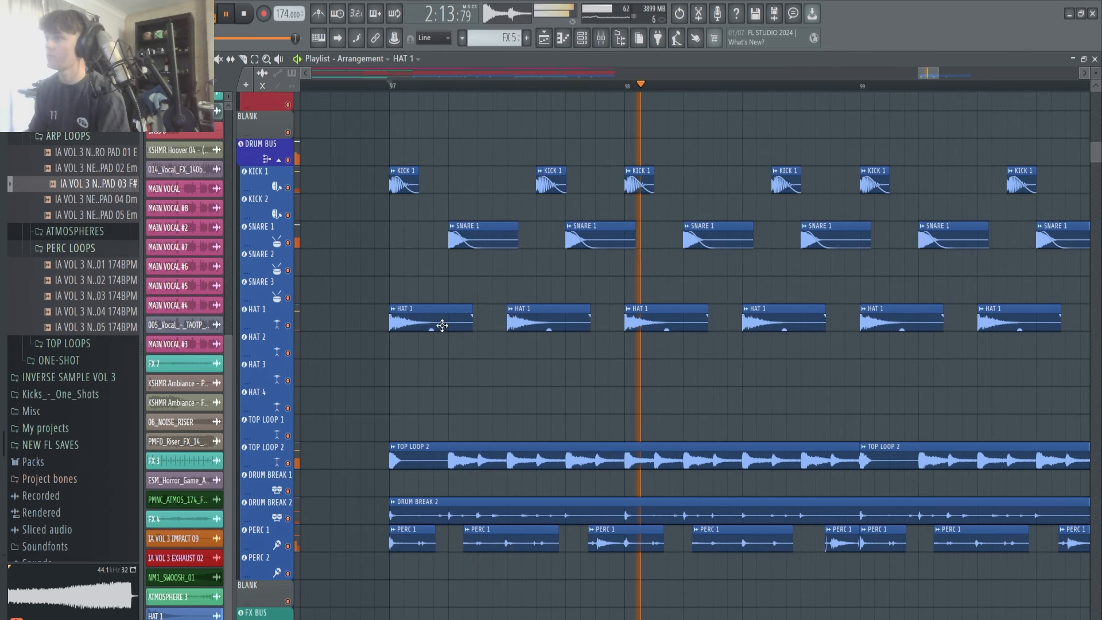
pyautogui.press('space')
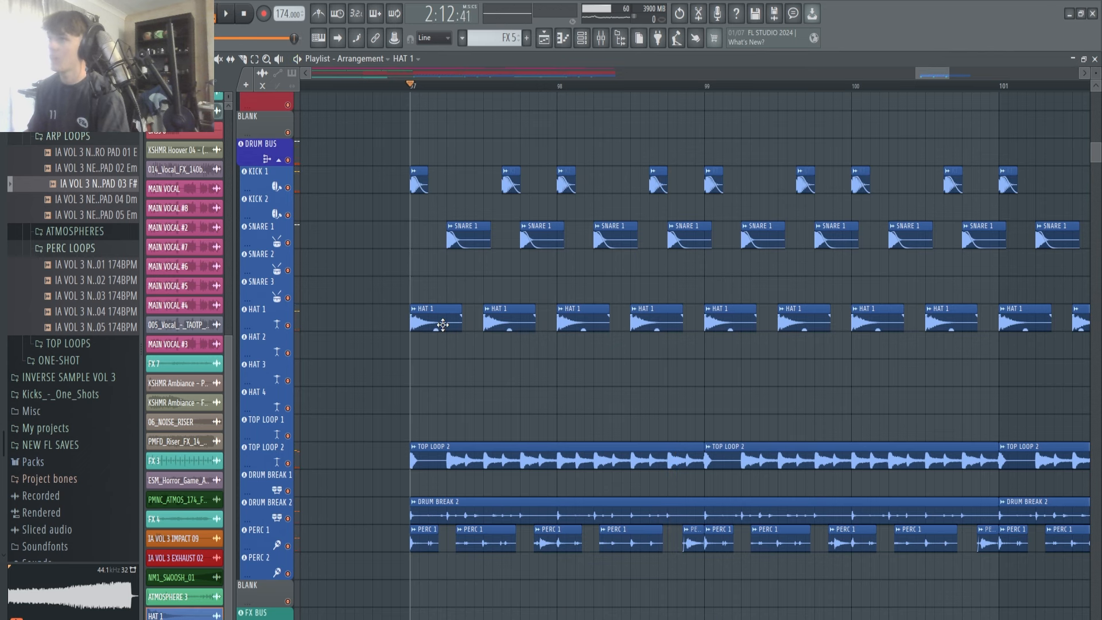
pyautogui.doubleClick(442, 325)
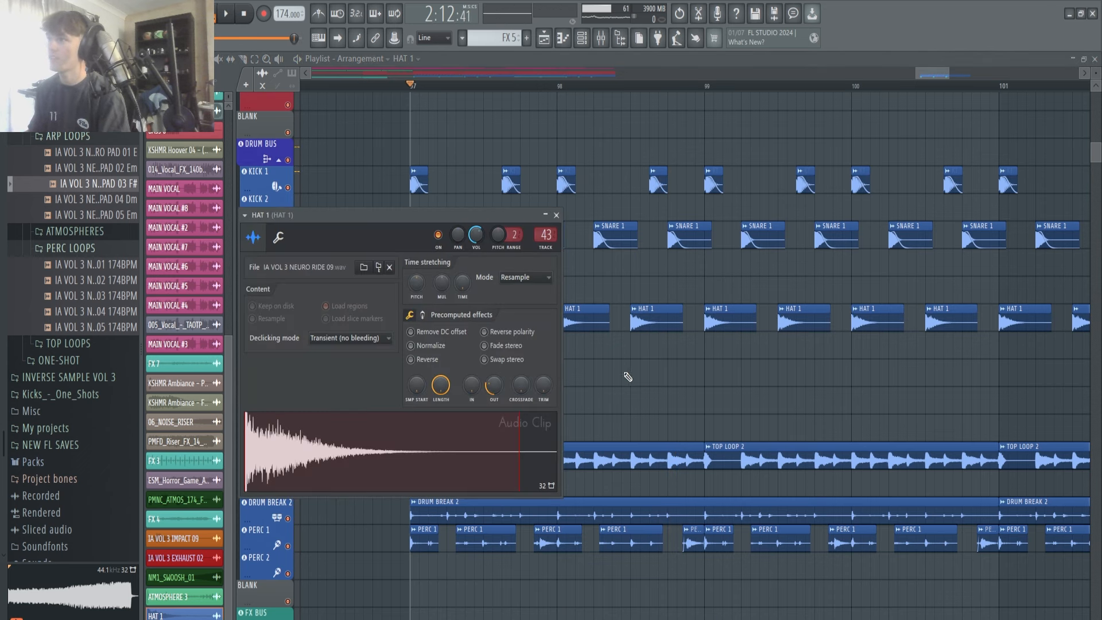
pyautogui.press('Escape')
# Audition the TOP LOOP 2, DRUM BREAK 2 and PERC 1 layers by toggling their mixer tracks during playback
pyautogui.scroll(-5, 455, 408)
pyautogui.scroll(-4, 456, 425)
pyautogui.scroll(6, 430, 357)
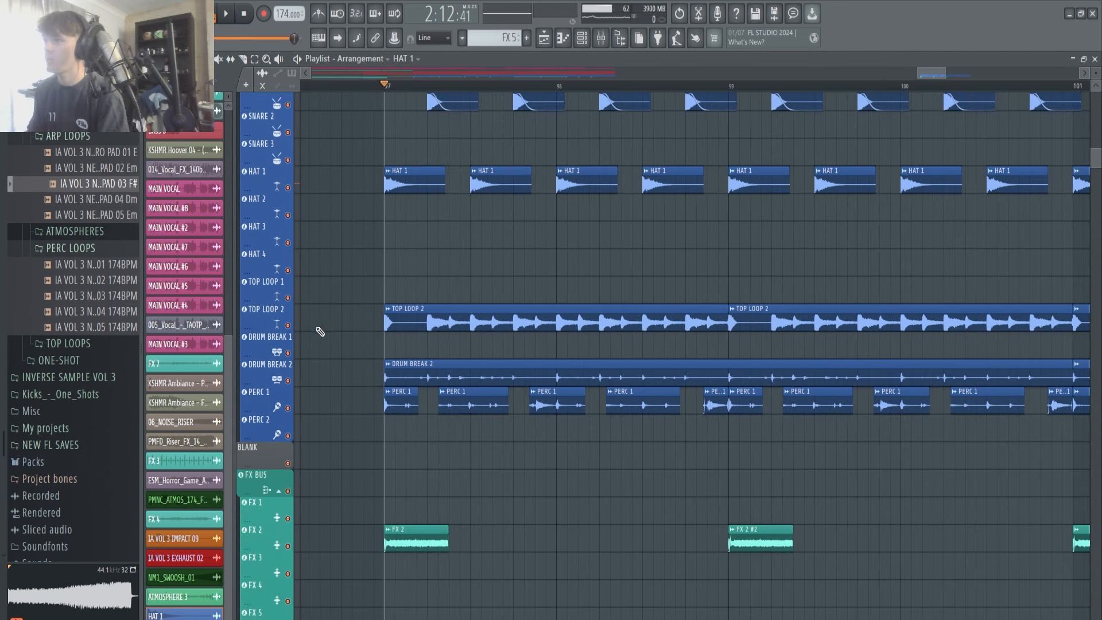
pyautogui.press('space')
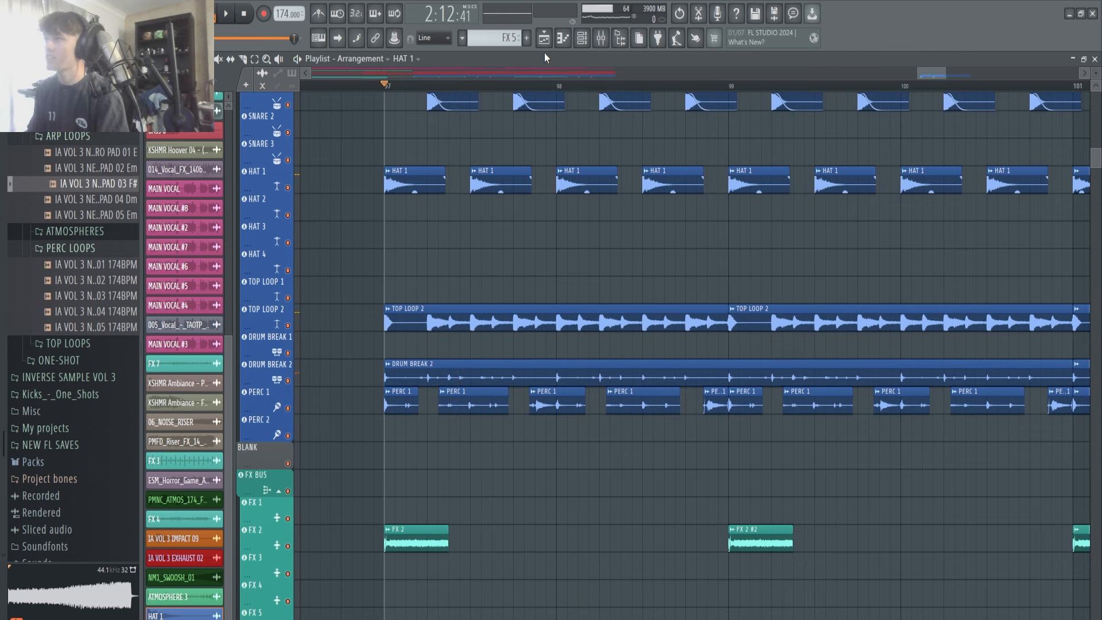
pyautogui.click(601, 37)
pyautogui.scroll(-5, 516, 568)
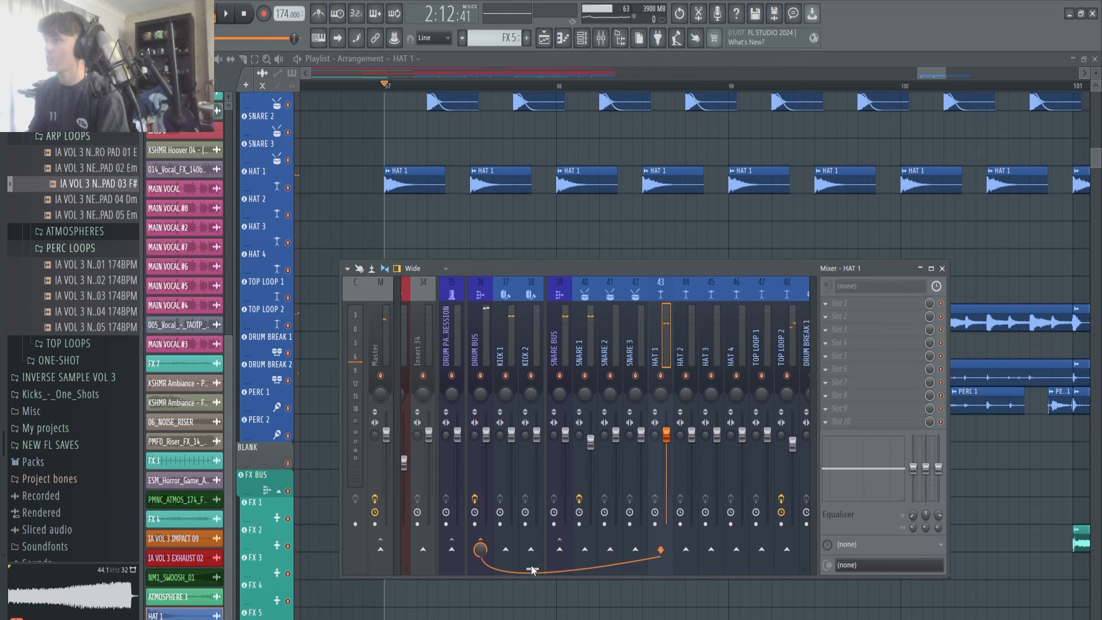
pyautogui.rightClick(659, 376)
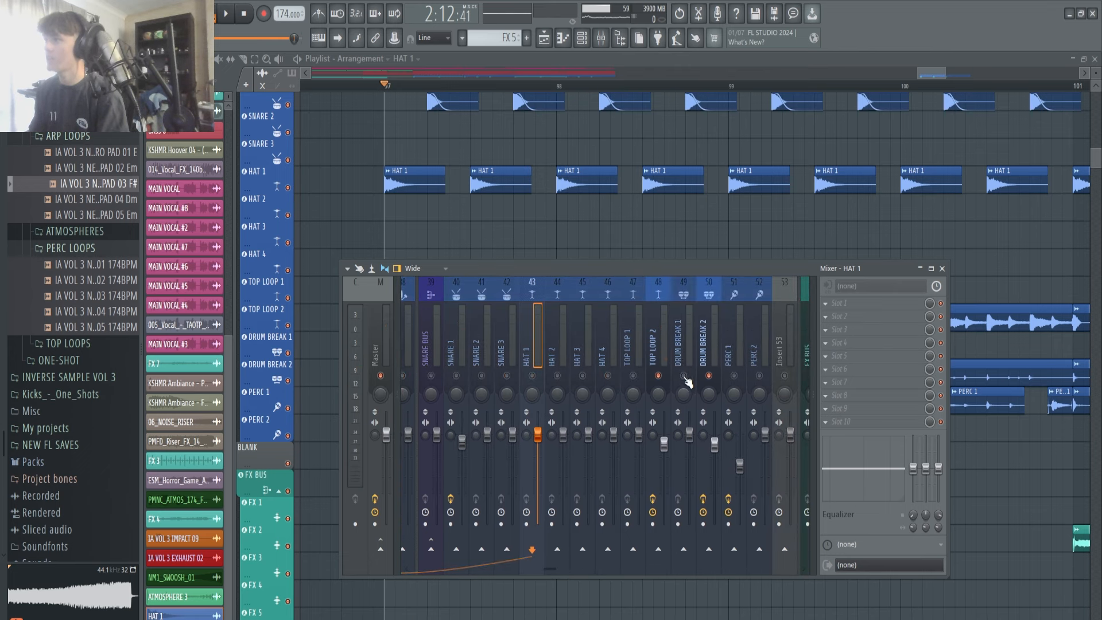
pyautogui.click(734, 375)
pyautogui.click(658, 376)
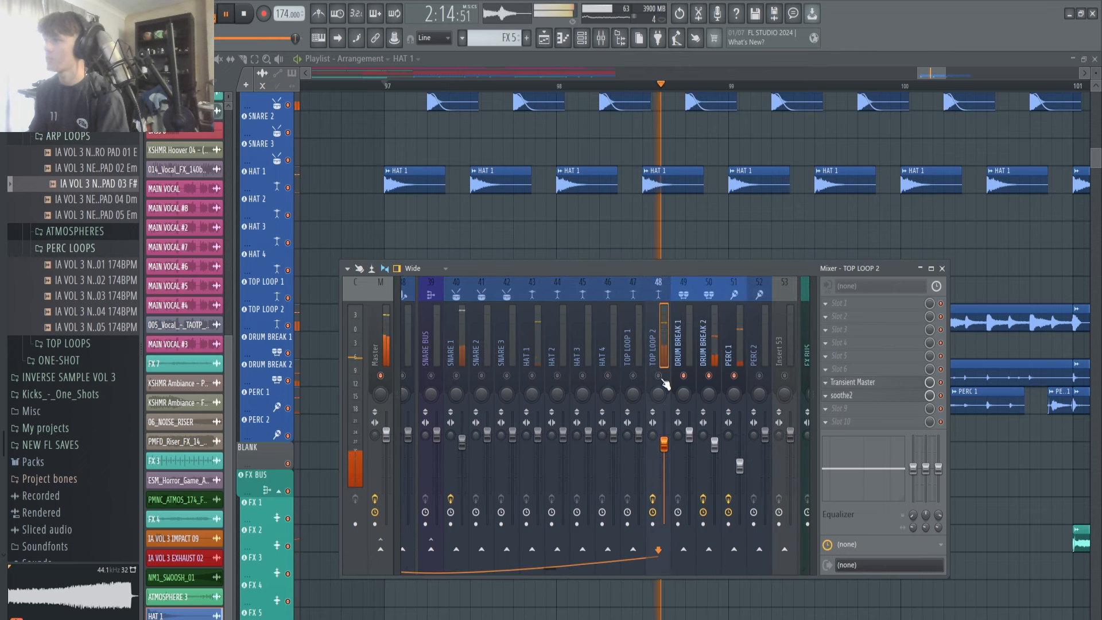
pyautogui.click(726, 357)
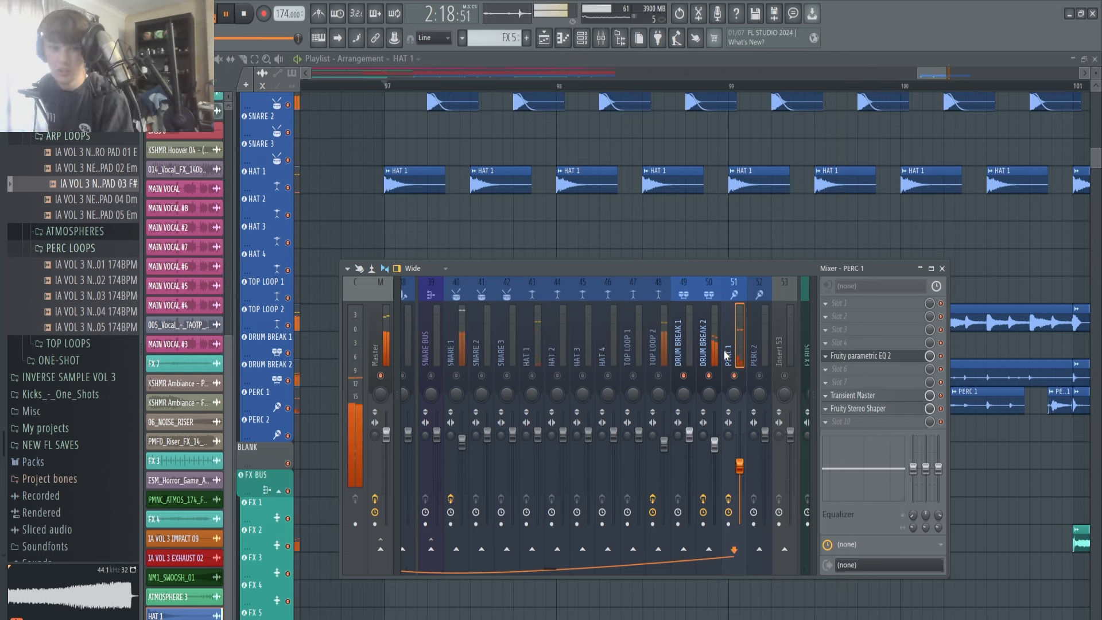
pyautogui.click(734, 376)
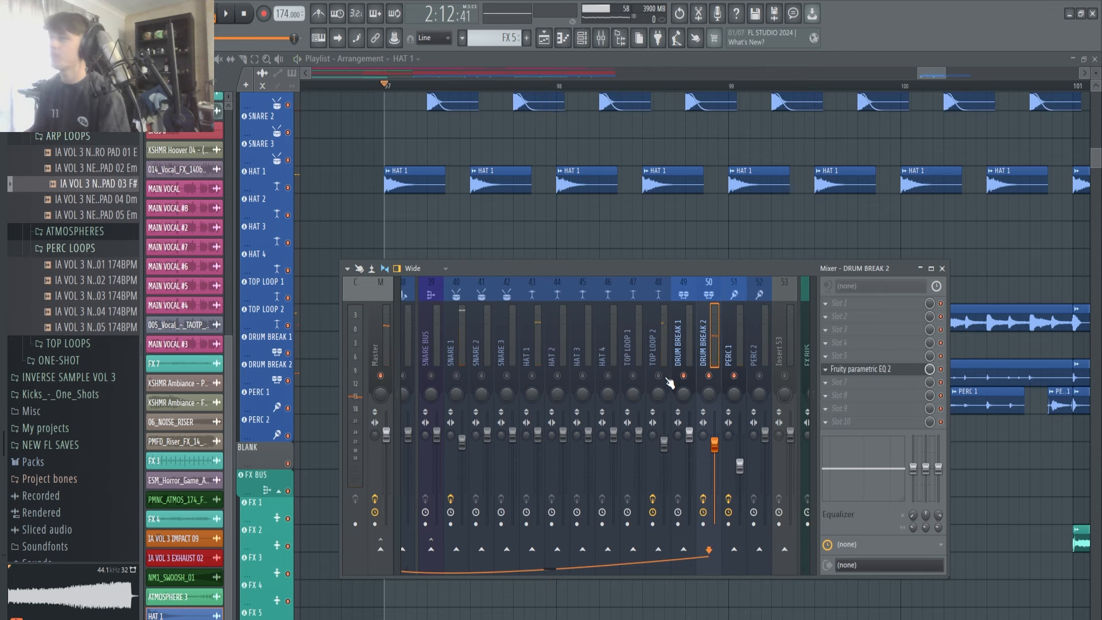
pyautogui.press('F9')
# Examine the repeated FX 2 clips under the FX bus and play them with the drums from bar 97
pyautogui.keyDown('ctrl'); pyautogui.scroll(-5, 559, 368); pyautogui.keyUp('ctrl')
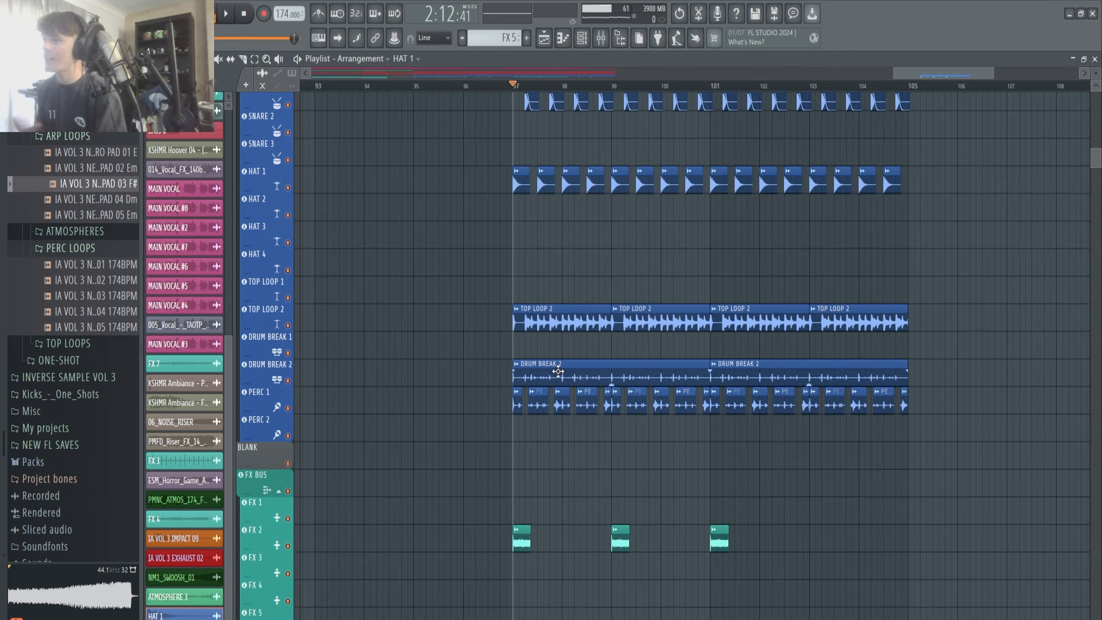
pyautogui.scroll(-3, 554, 345)
pyautogui.keyDown('ctrl'); pyautogui.scroll(5, 543, 353); pyautogui.keyUp('ctrl')
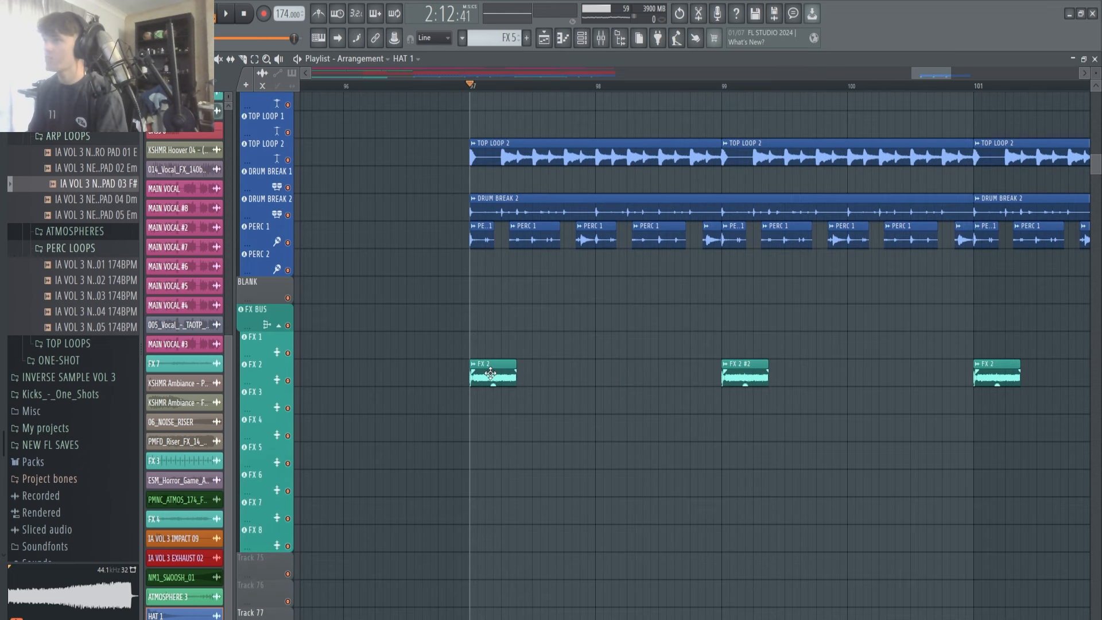
pyautogui.keyDown('ctrl'); pyautogui.scroll(2, 496, 372); pyautogui.keyUp('ctrl')
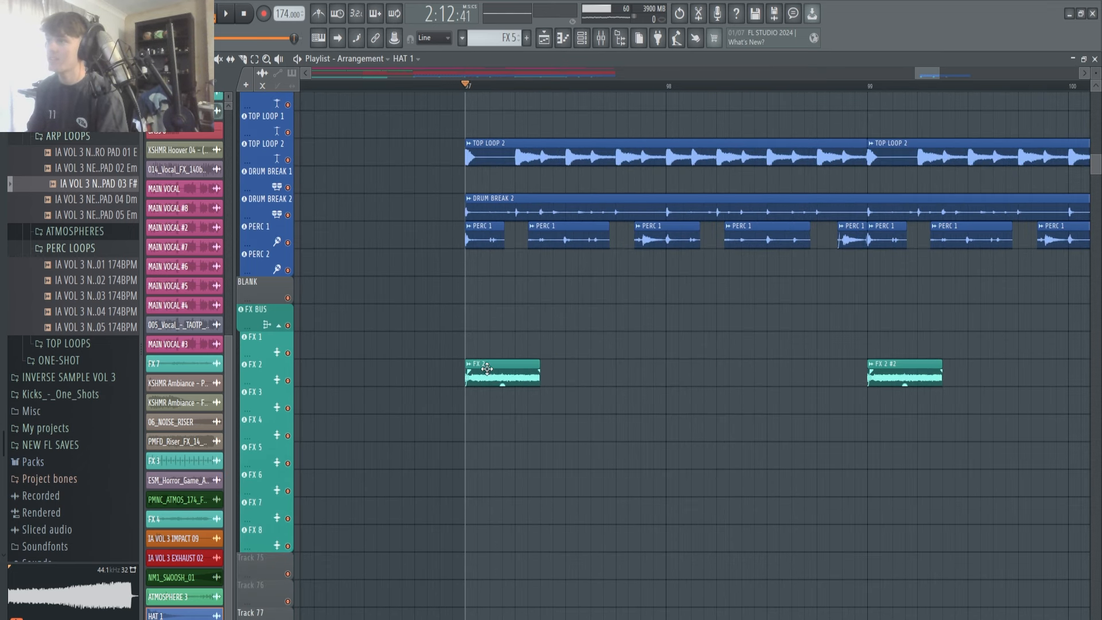
pyautogui.press('space')
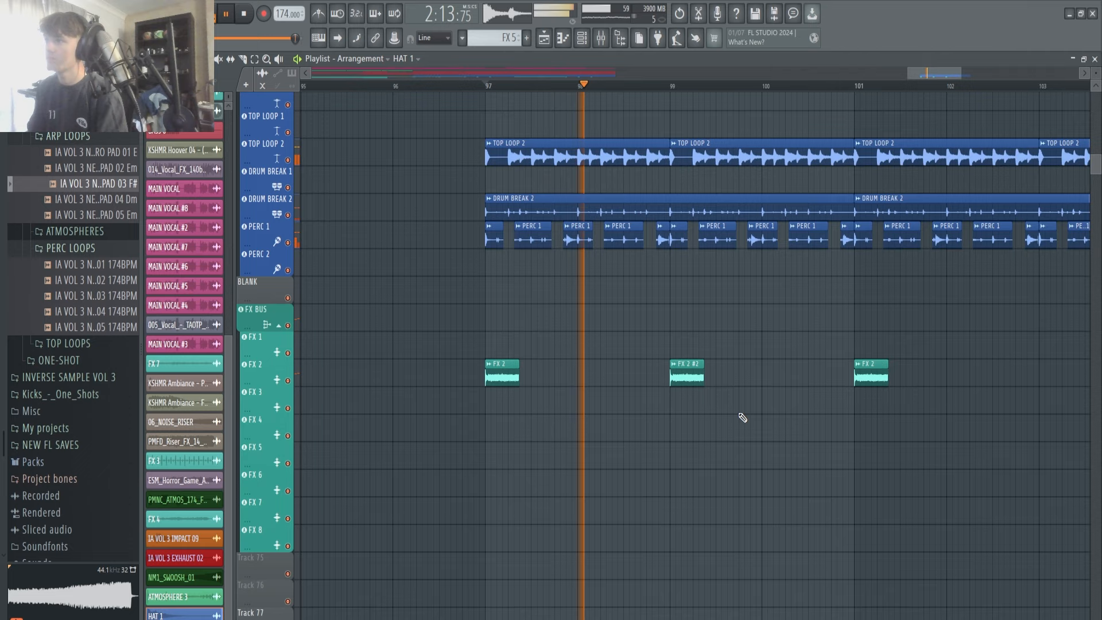
pyautogui.keyDown('ctrl'); pyautogui.scroll(-2, 676, 412); pyautogui.keyUp('ctrl')
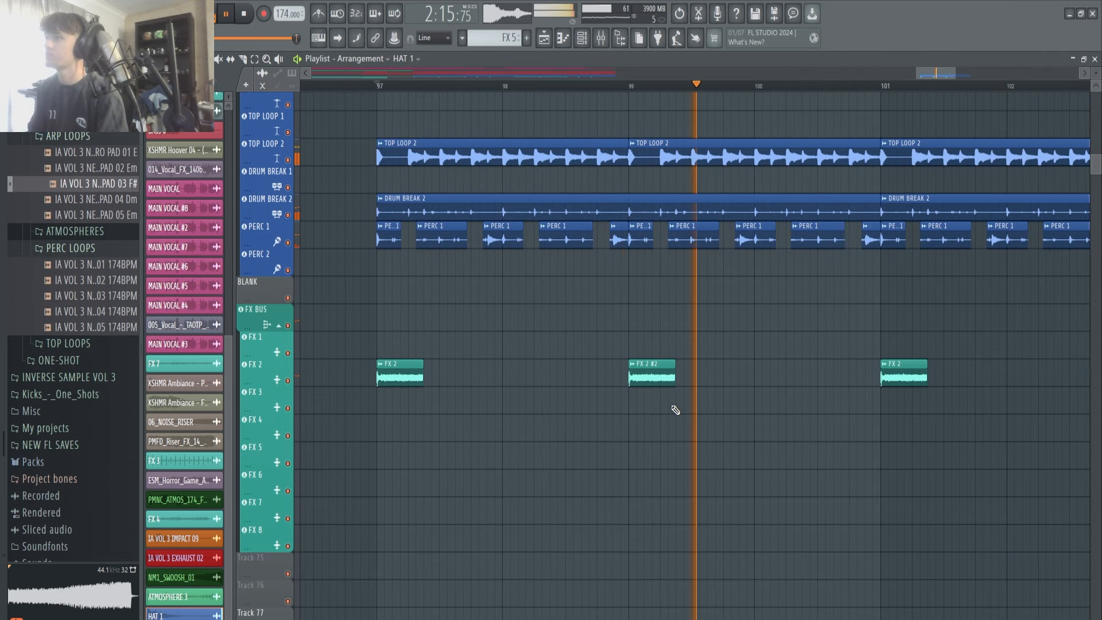
pyautogui.keyDown('ctrl'); pyautogui.scroll(-3, 465, 405); pyautogui.keyUp('ctrl')
pyautogui.press('space')
pyautogui.scroll(3, 469, 405)
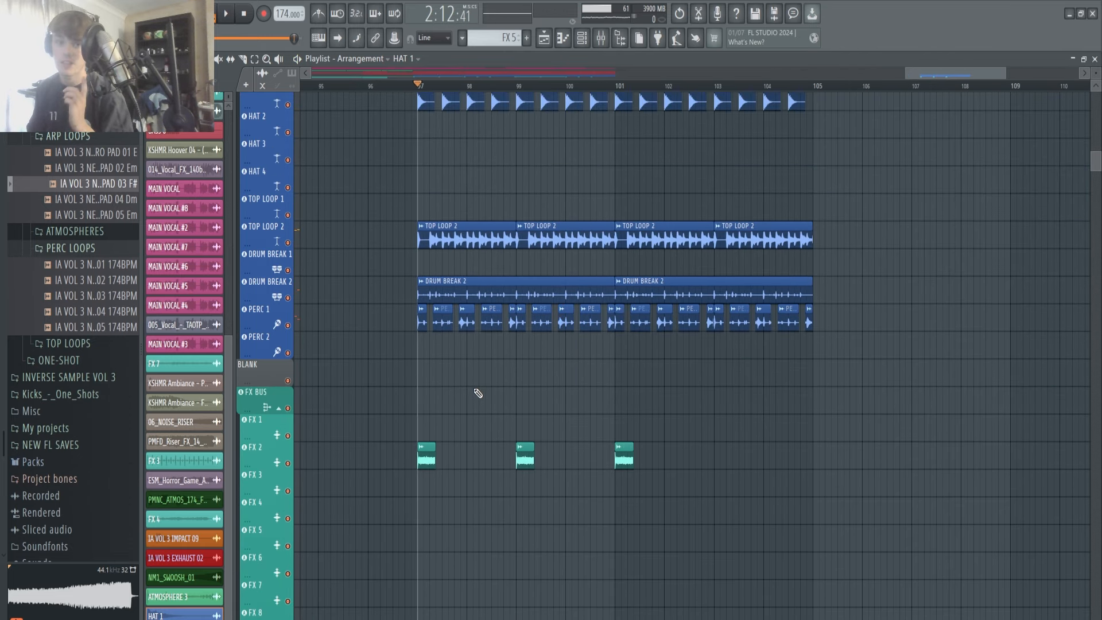
# In bar 97, replace the off-beat KICK 1 and the second SNARE 1 with a SNARE 1 clip at the kick's position, and play it
pyautogui.scroll(13, 478, 393)
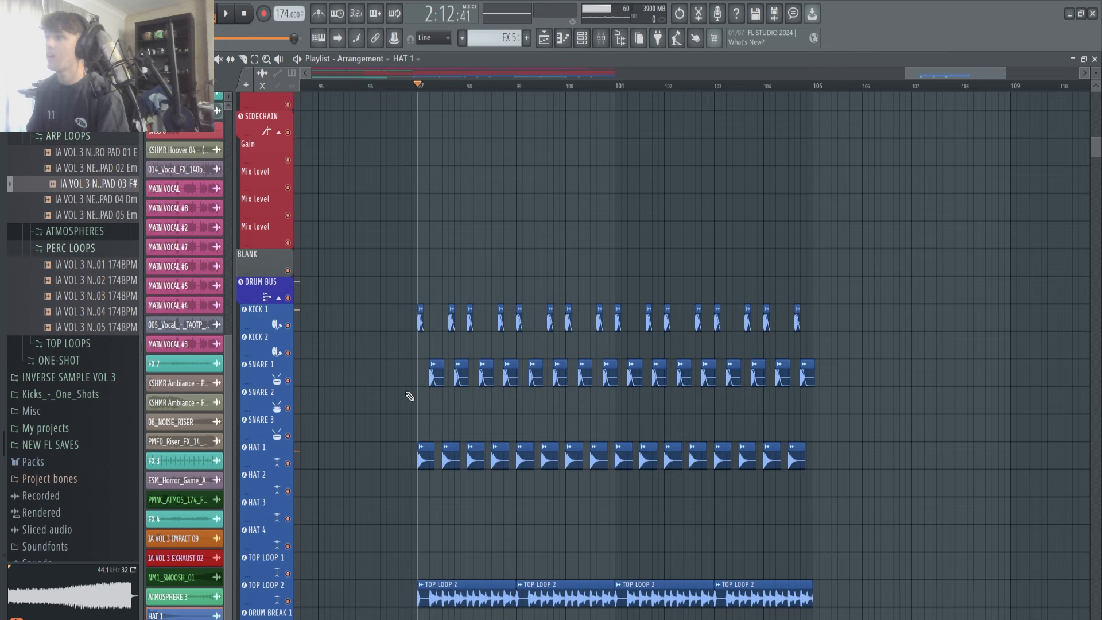
pyautogui.keyDown('ctrl'); pyautogui.scroll(6, 436, 385); pyautogui.keyUp('ctrl')
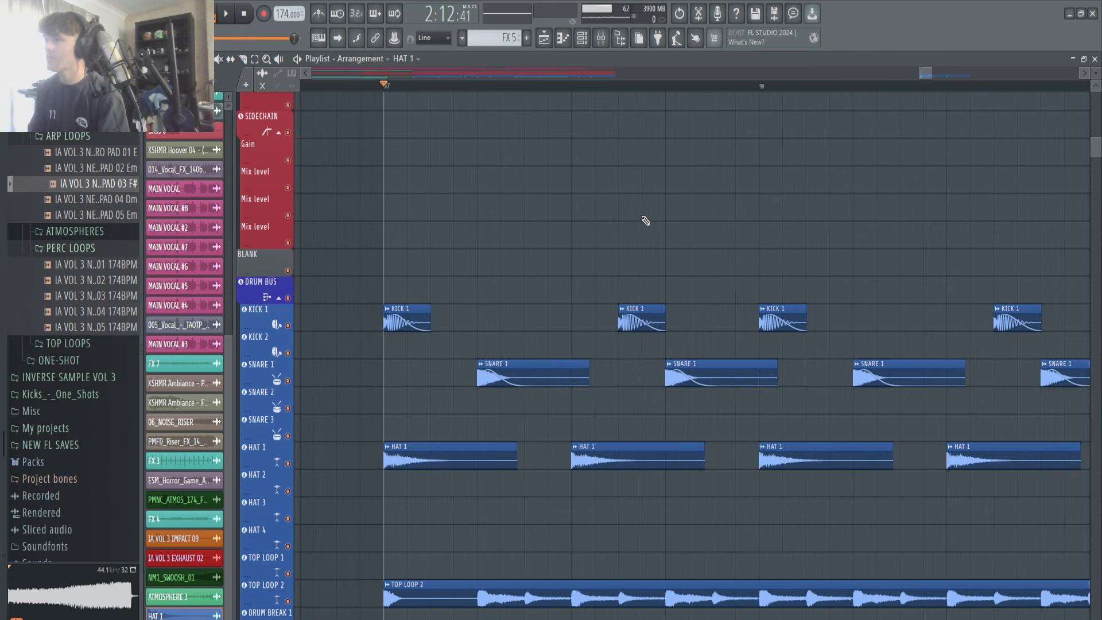
pyautogui.click(537, 376)
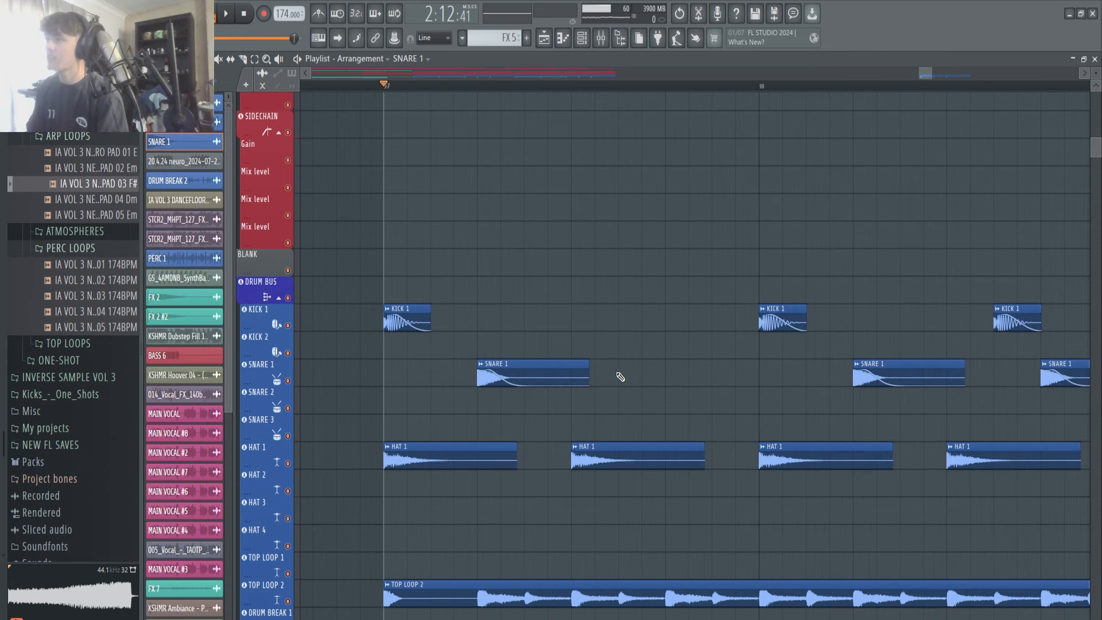
pyautogui.keyDown('ctrl'); pyautogui.scroll(-2, 410, 305); pyautogui.keyUp('ctrl')
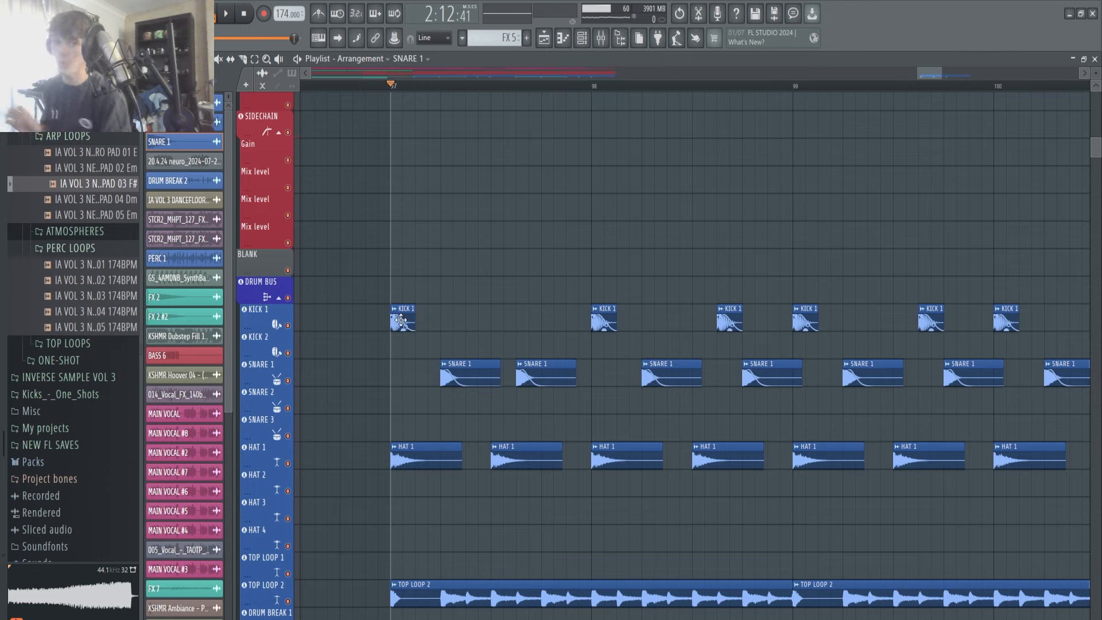
pyautogui.press('space')
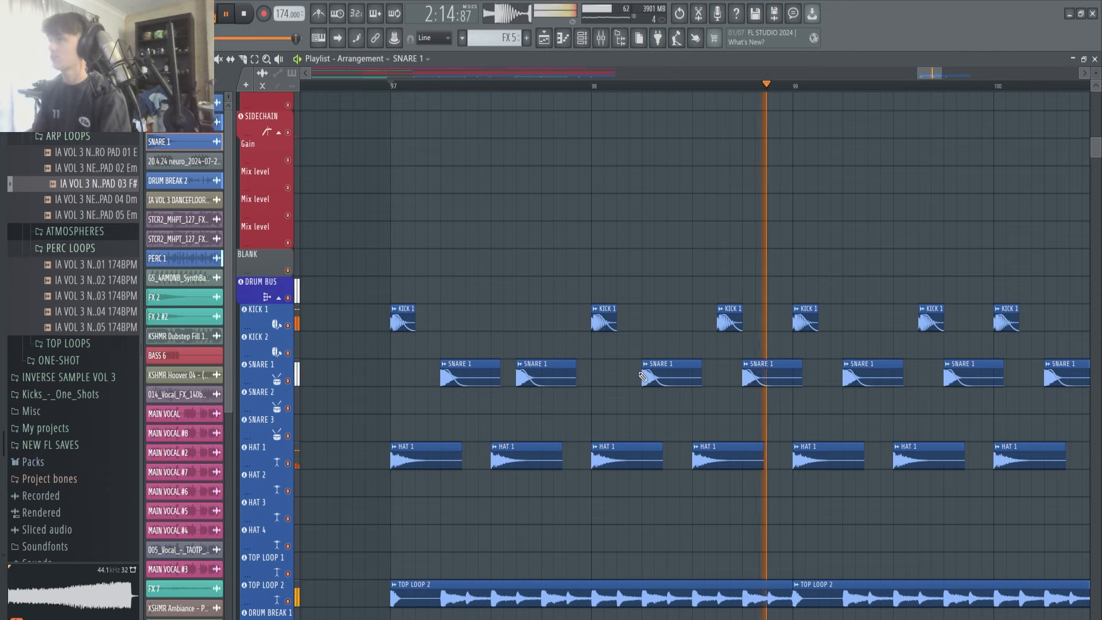
pyautogui.press('space')
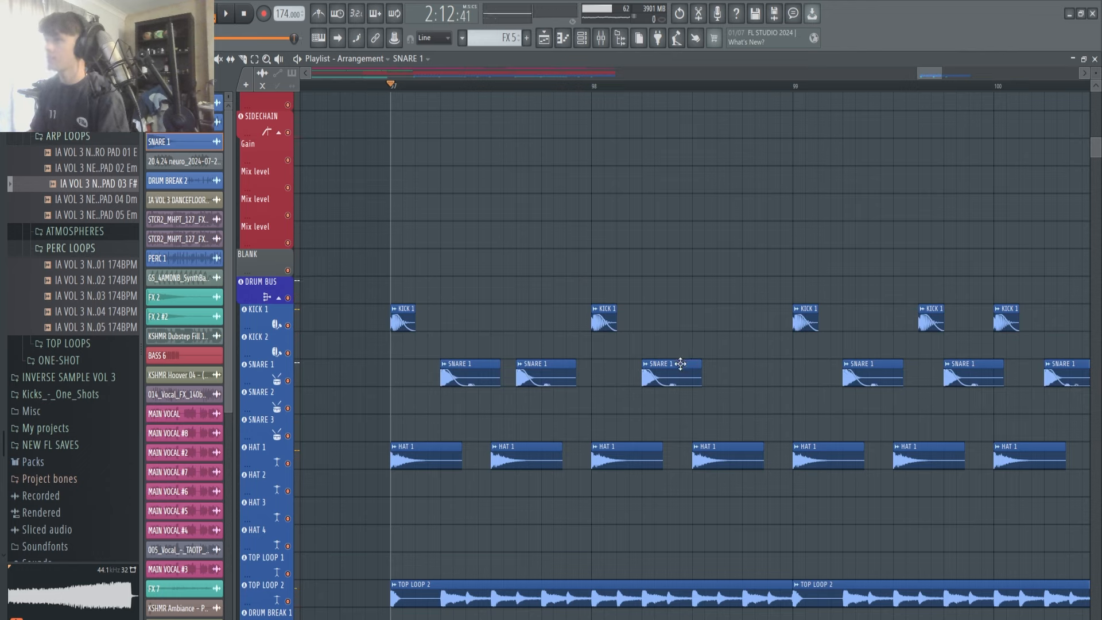
# Place a SNARE 1 clip in the second half of bar 98, matching bar 97's off-beat snare, and play the pattern
pyautogui.press('space')
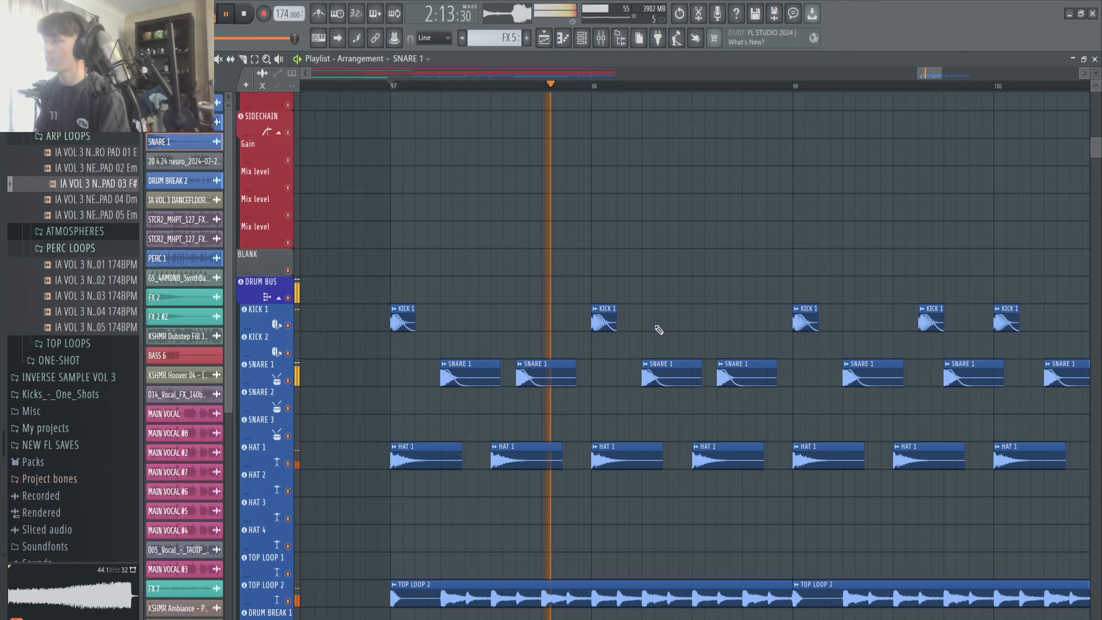
pyautogui.press('space')
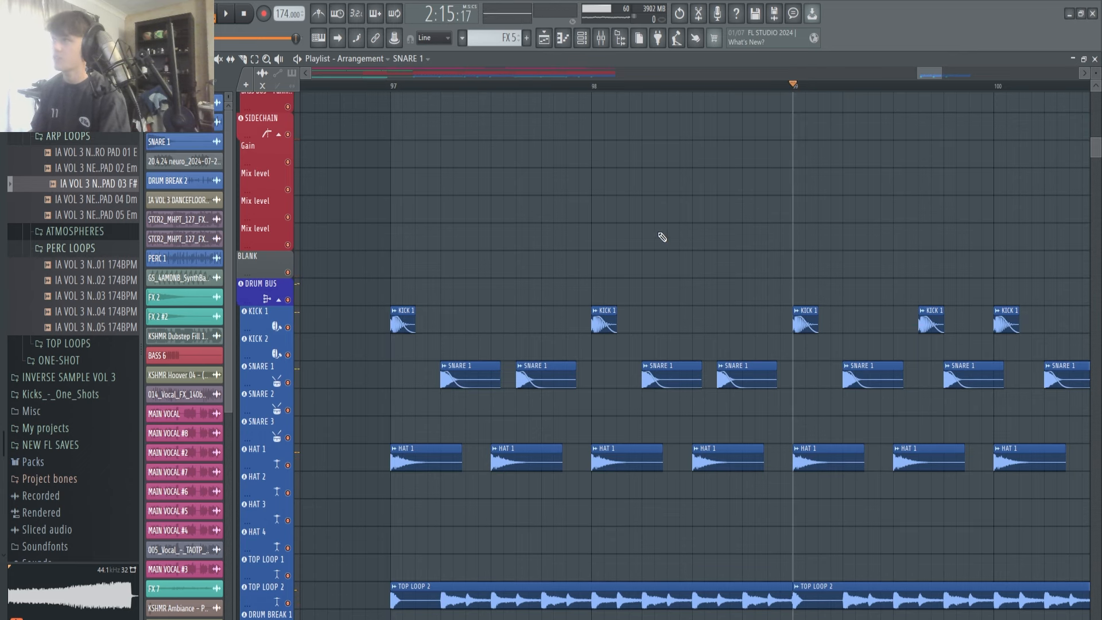
pyautogui.scroll(-2, 661, 237)
pyautogui.press('space')
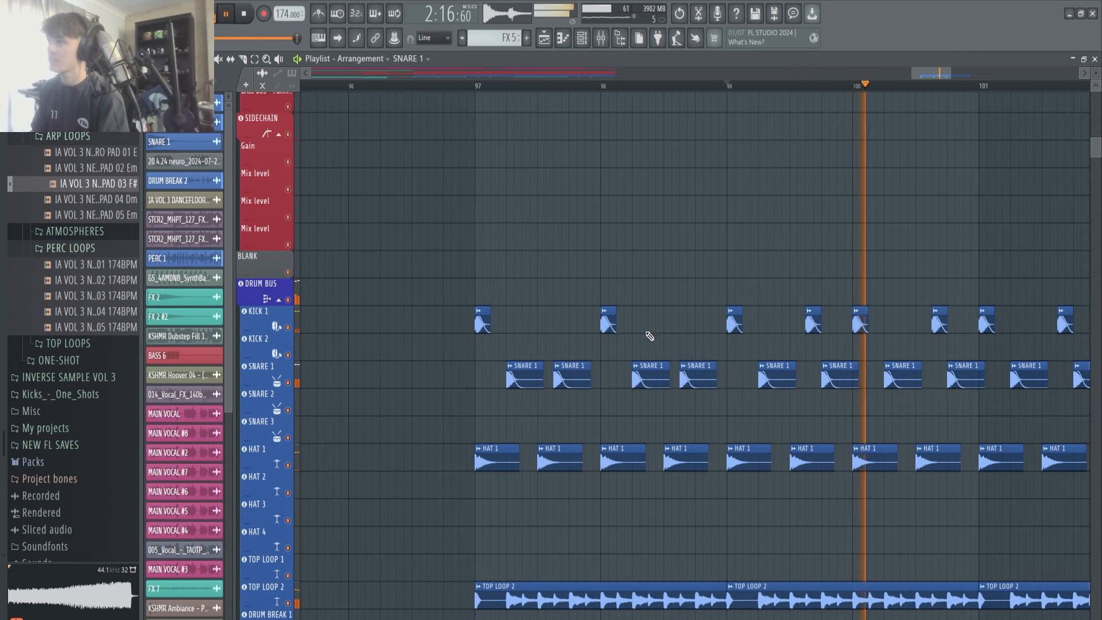
# Delete the SNARE 1 clips of the demonstrated variation from bars 97 and 98 and stop playback
pyautogui.scroll(2, 649, 336)
pyautogui.rightClick(720, 374)
pyautogui.rightClick(648, 375)
pyautogui.rightClick(522, 378)
pyautogui.press('space')
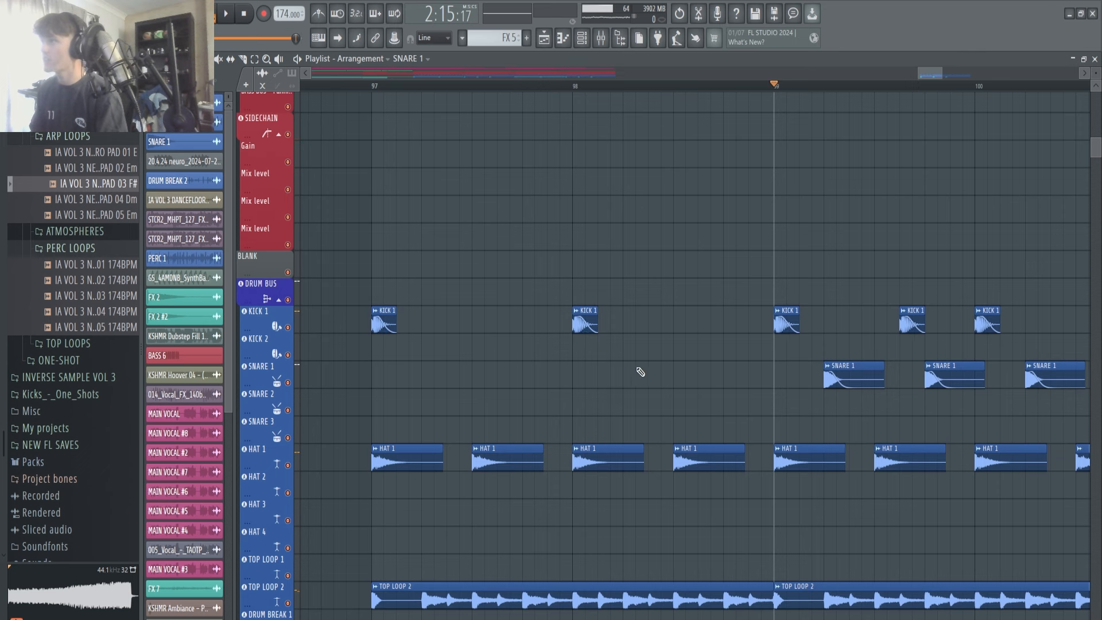
# Replace the remaining kicks in bars 97 and 98 with a copy of the KICK 1 and SNARE 1 pattern from bars 99 and 100
pyautogui.scroll(-1, 638, 370)
pyautogui.scroll(-3, 484, 387)
pyautogui.rightClick(538, 329)
pyautogui.rightClick(450, 323)
pyautogui.moveTo(579, 293); pyautogui.dragTo(803, 372)
pyautogui.moveTo(655, 370); pyautogui.dragTo(479, 370)
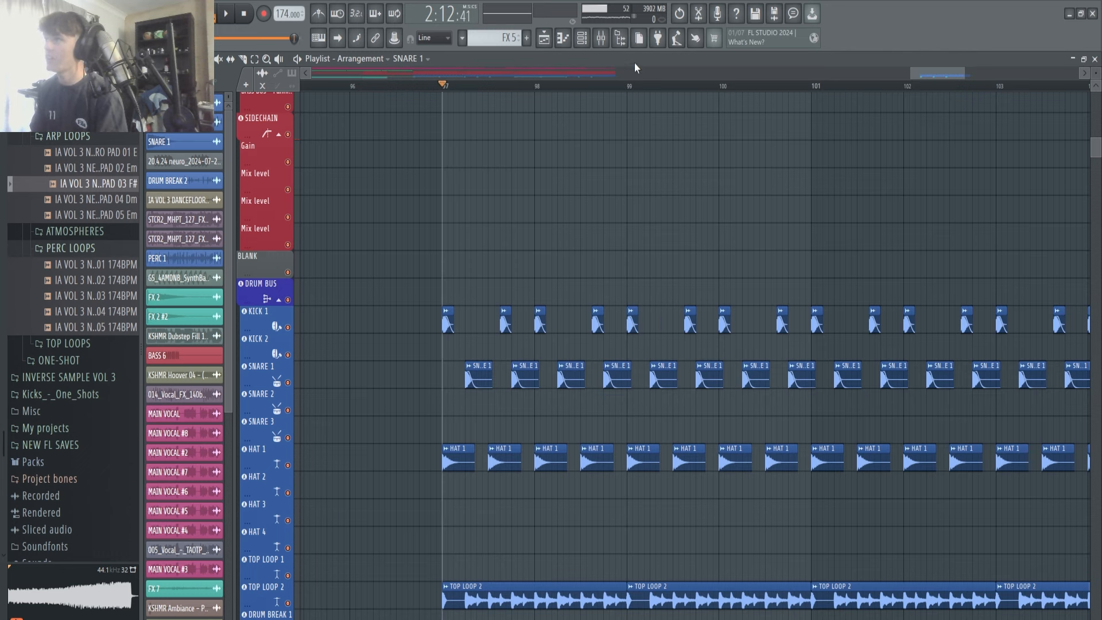
# Open Transient Master on the SNARE 1 mixer track, examine its sustain setting, and close the plugin
pyautogui.click(600, 38)
pyautogui.click(792, 344)
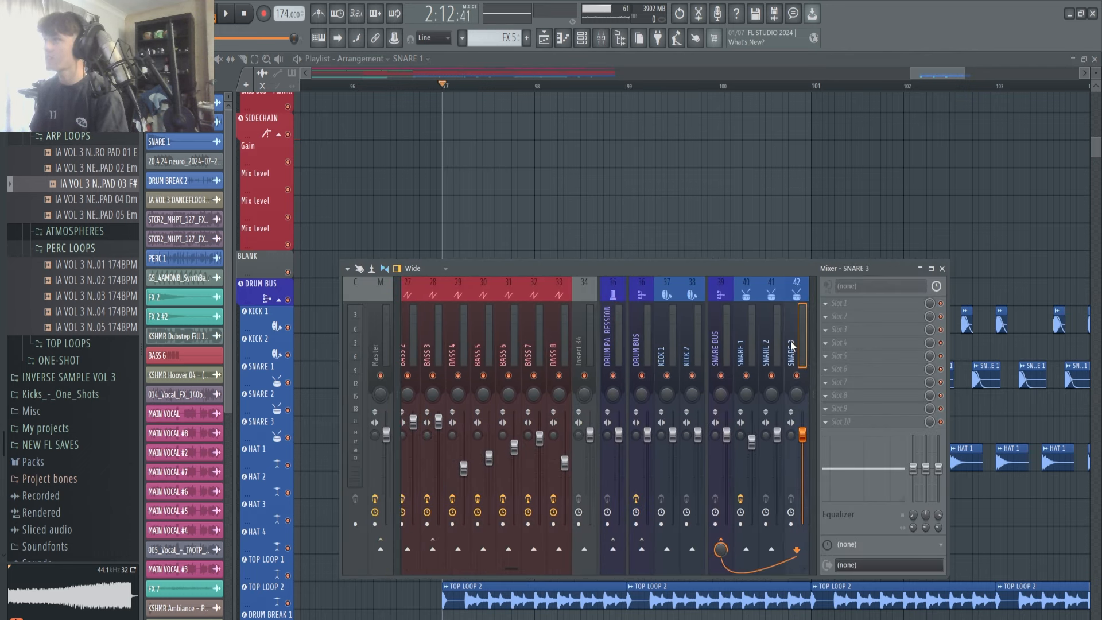
pyautogui.click(747, 347)
pyautogui.click(870, 359)
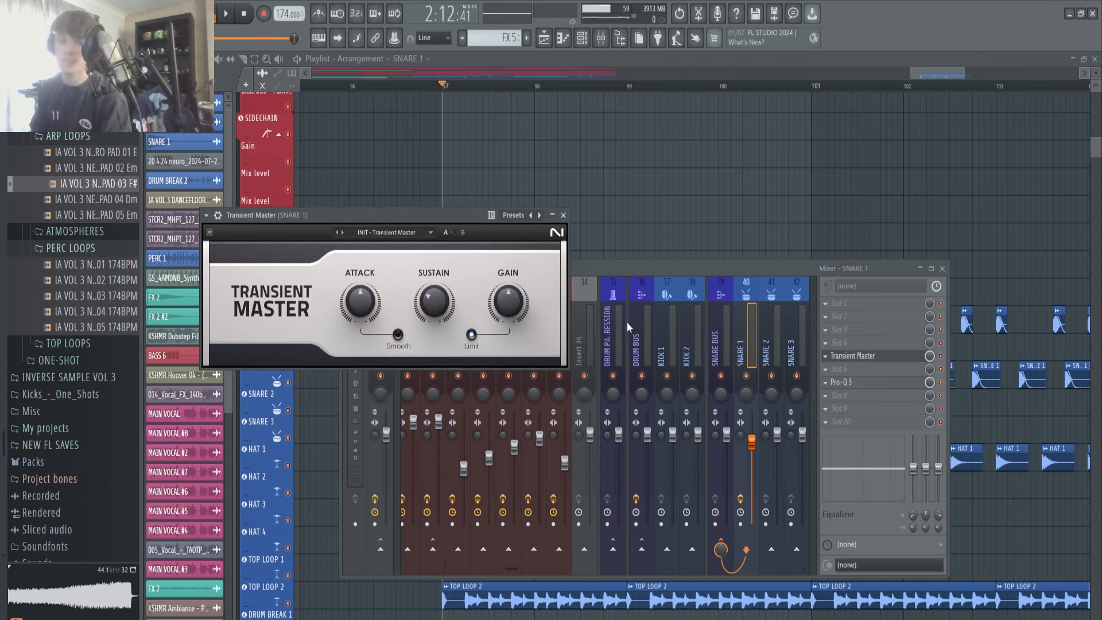
pyautogui.moveTo(396, 228); pyautogui.dragTo(625, 250)
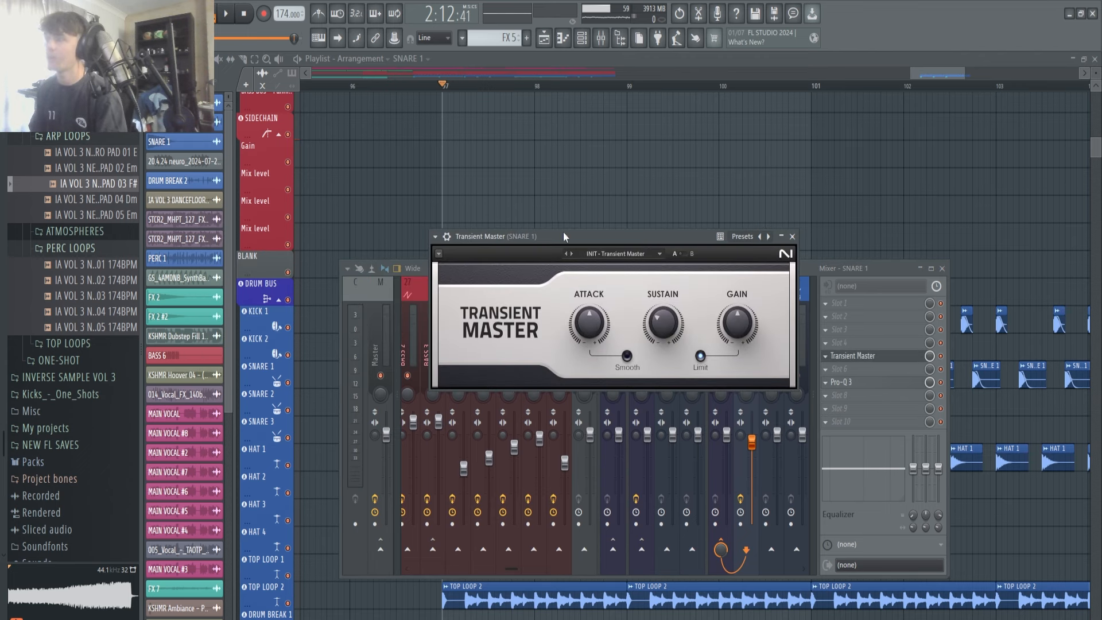
pyautogui.moveTo(564, 235); pyautogui.dragTo(514, 205)
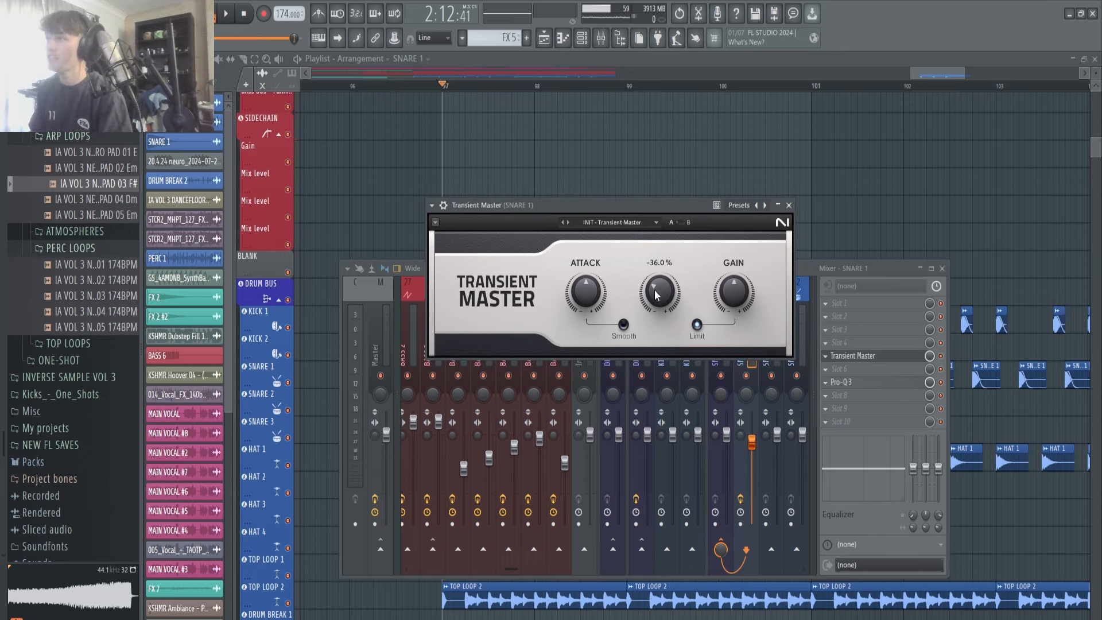
pyautogui.moveTo(630, 214); pyautogui.dragTo(672, 145)
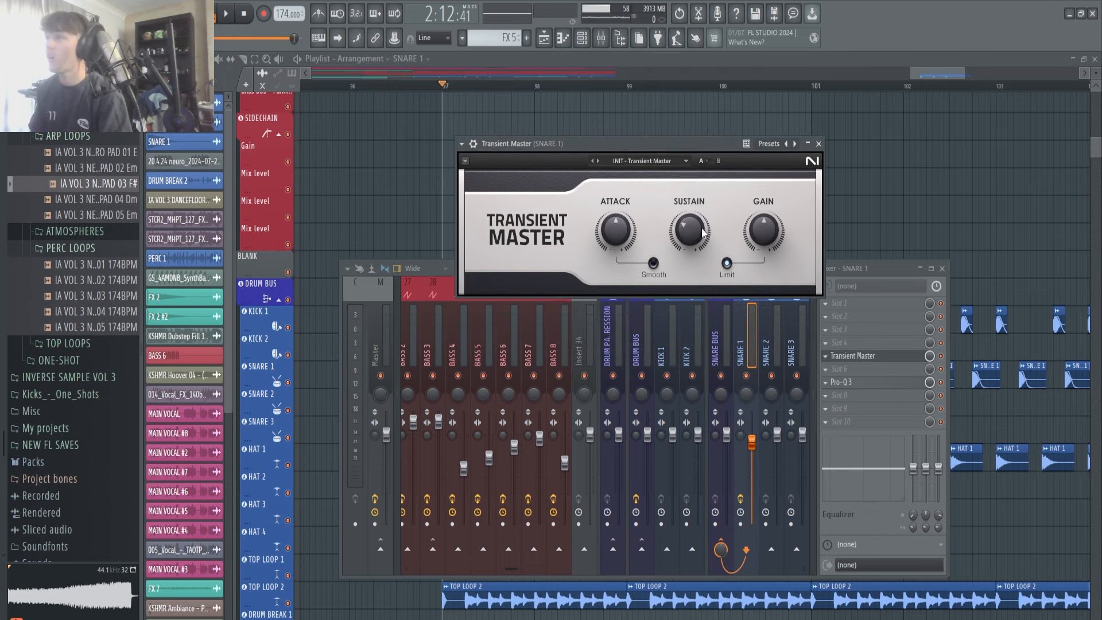
pyautogui.click(819, 144)
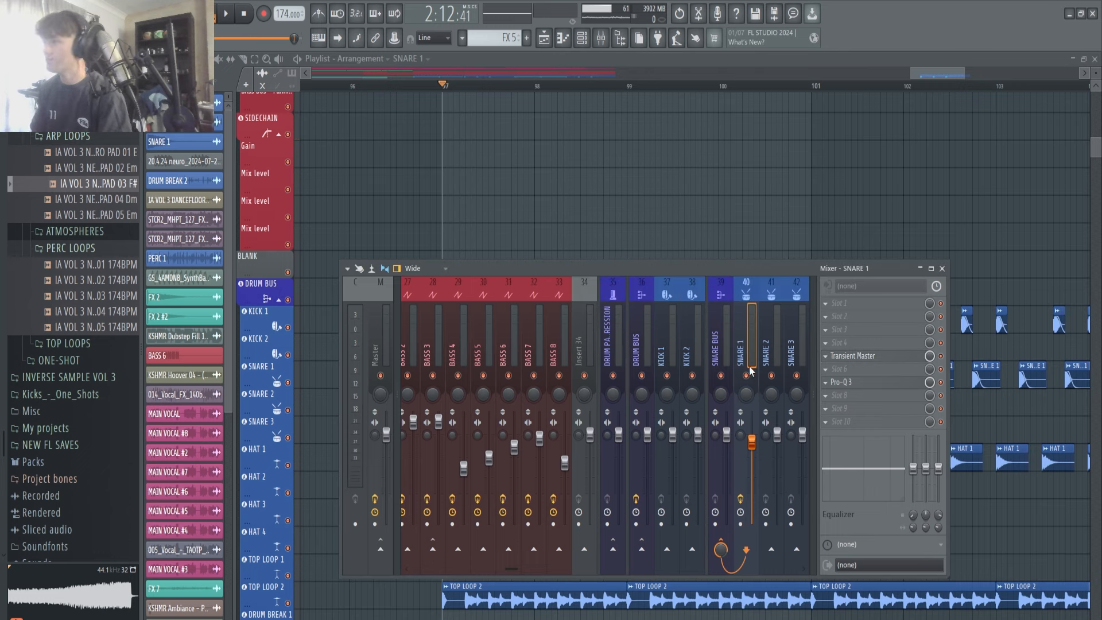
# Open Pro-Q 3 on the DRUM BUS mixer track and solo its low-mid and low bands during playback
pyautogui.click(636, 344)
pyautogui.click(841, 356)
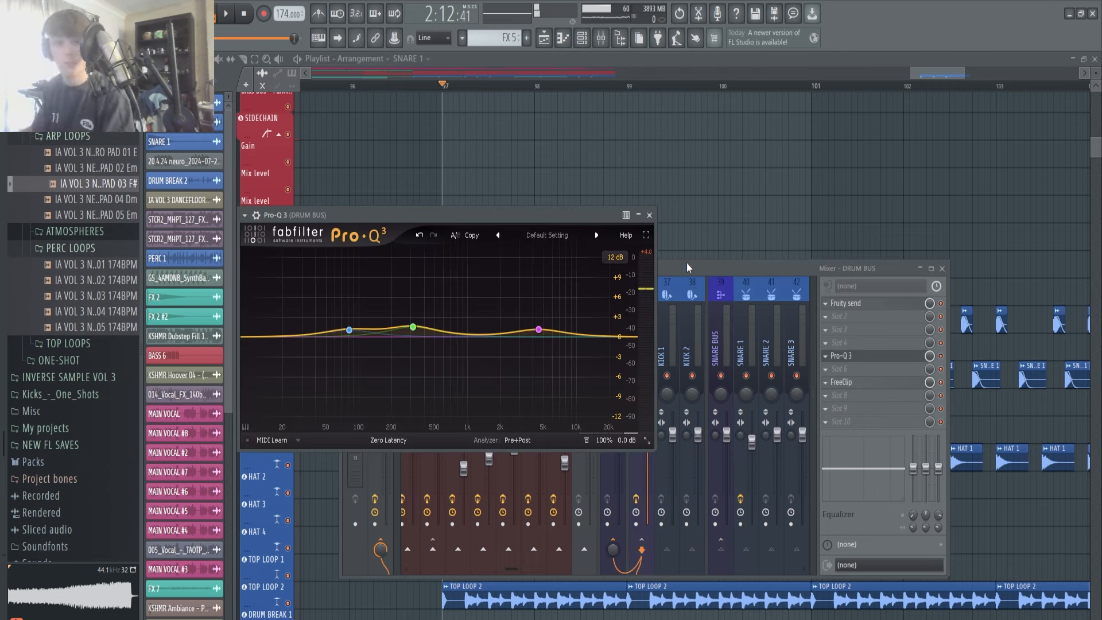
pyautogui.moveTo(448, 216); pyautogui.dragTo(523, 183)
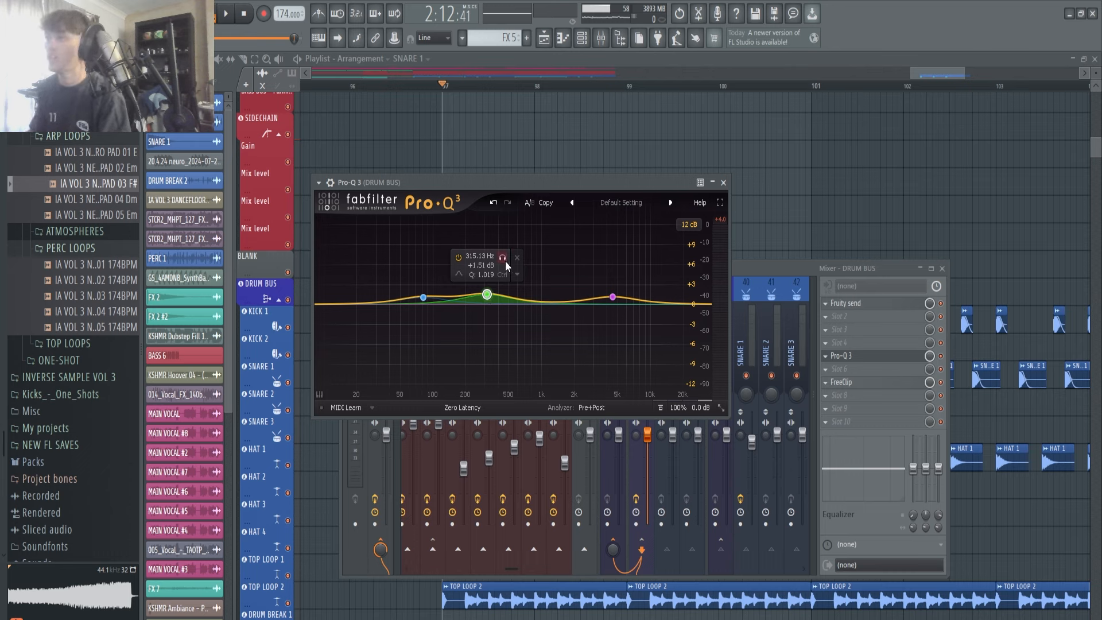
pyautogui.press('space')
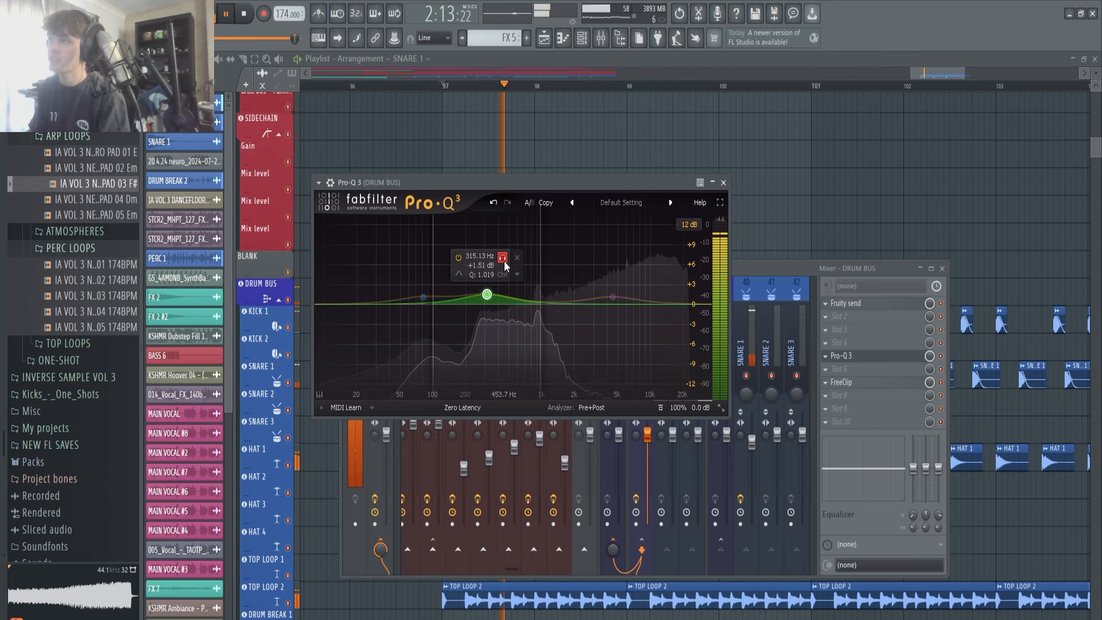
pyautogui.click(438, 261)
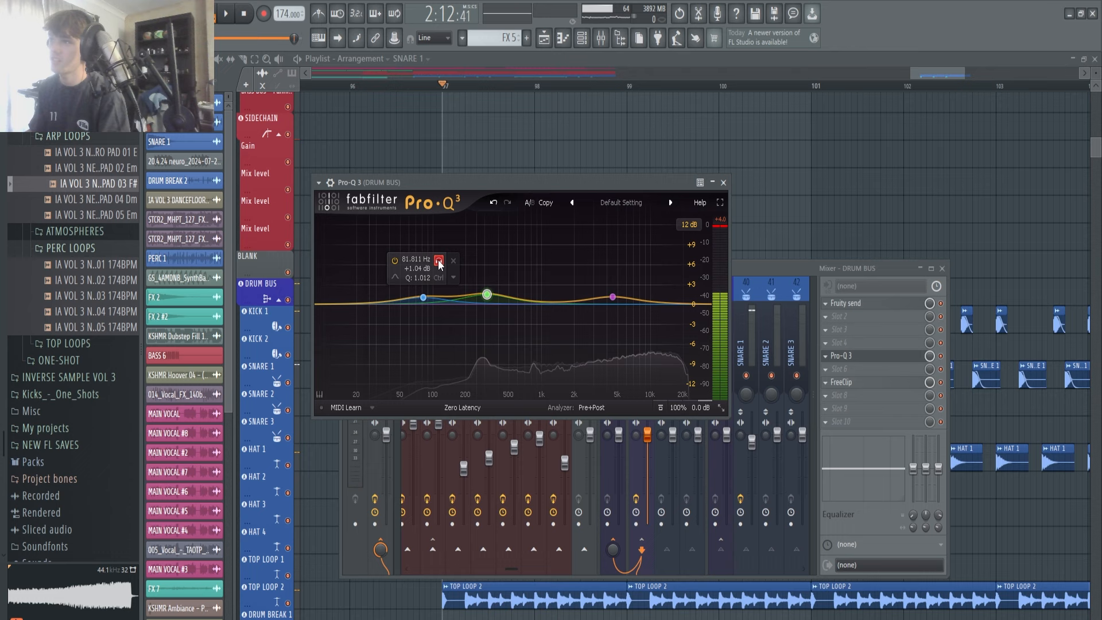
pyautogui.click(438, 261)
pyautogui.press('space')
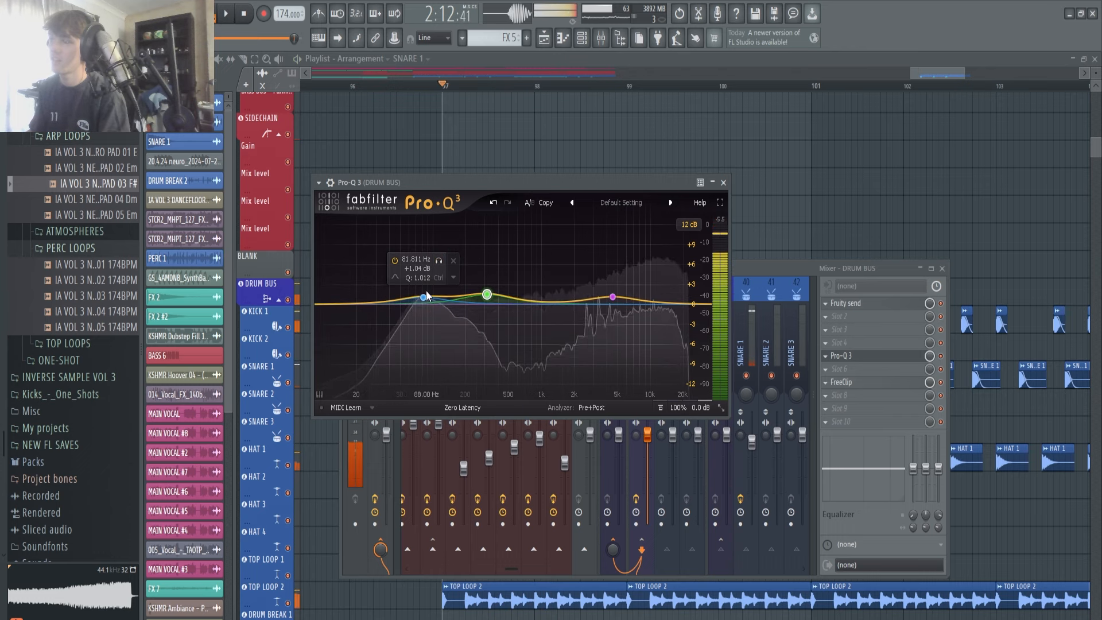
# Solo the high band of the DRUM BUS equalizer during playback, release the solo, and close the plugin
pyautogui.click(625, 264)
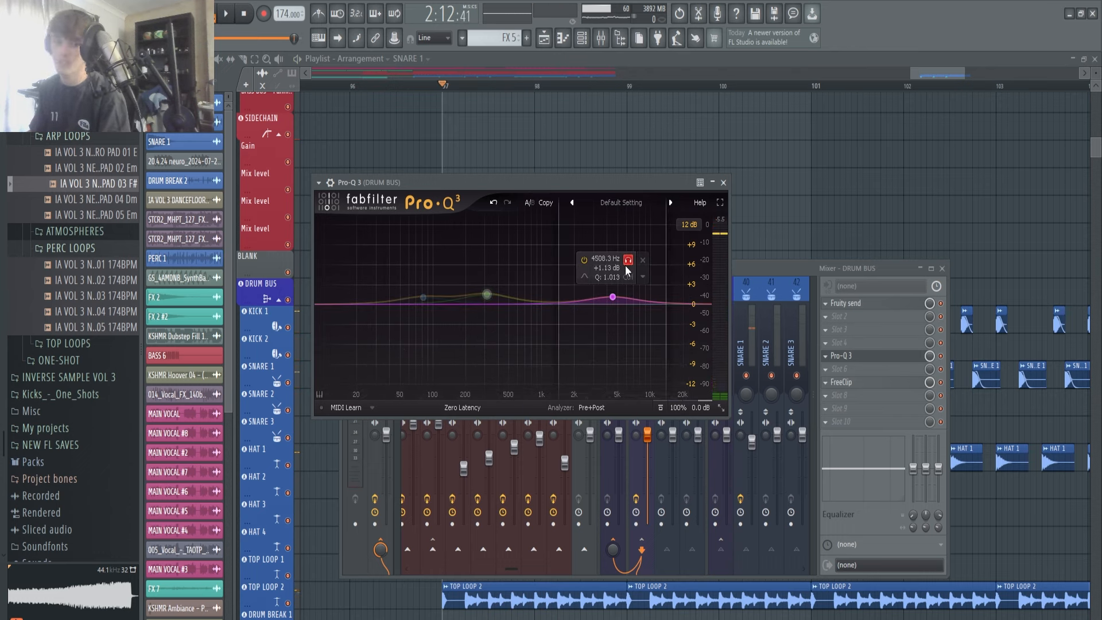
pyautogui.press('space')
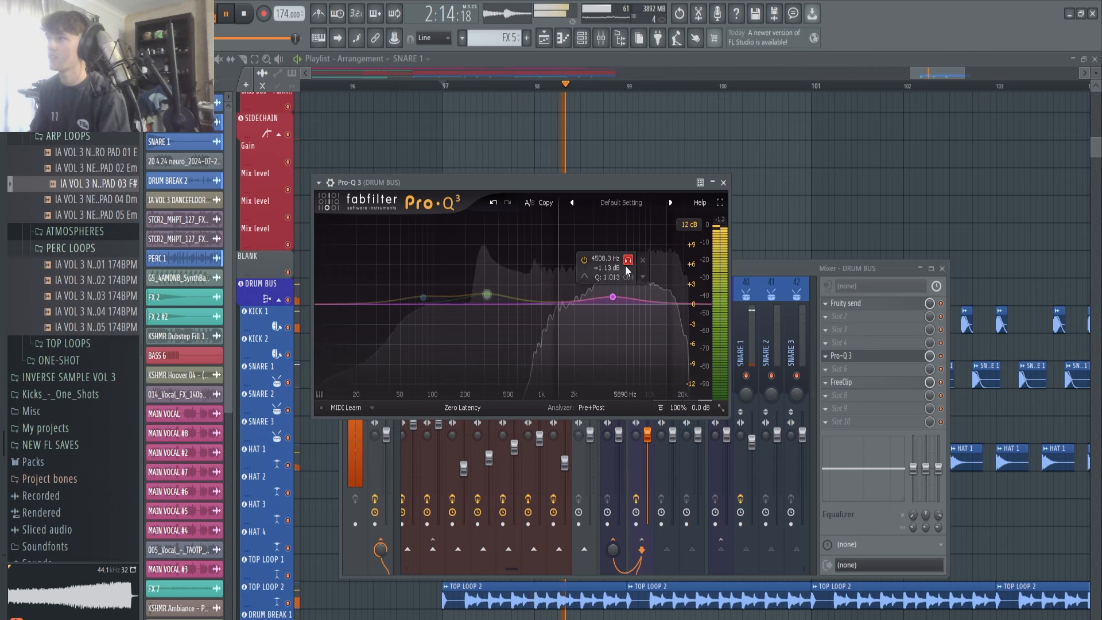
pyautogui.click(626, 264)
pyautogui.press('space')
pyautogui.click(744, 380)
# Examine the FreeClip settings on the DRUM BUS, close the plugin and mixer, and delete the stray SNARE 1 clip from the Mix level track
pyautogui.click(668, 358)
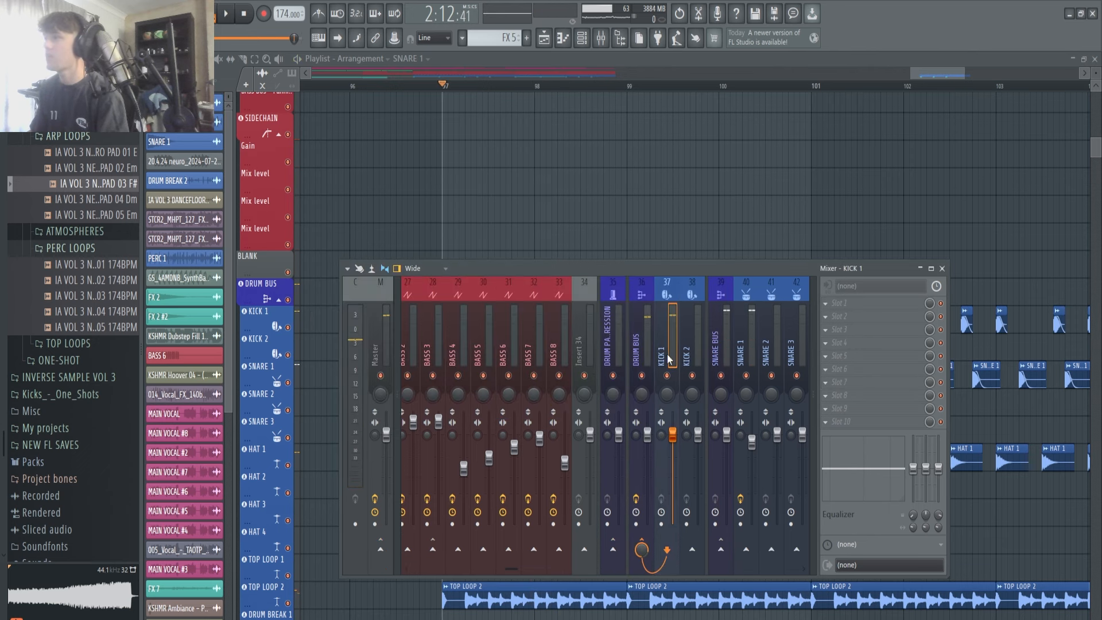
pyautogui.click(636, 344)
pyautogui.click(842, 382)
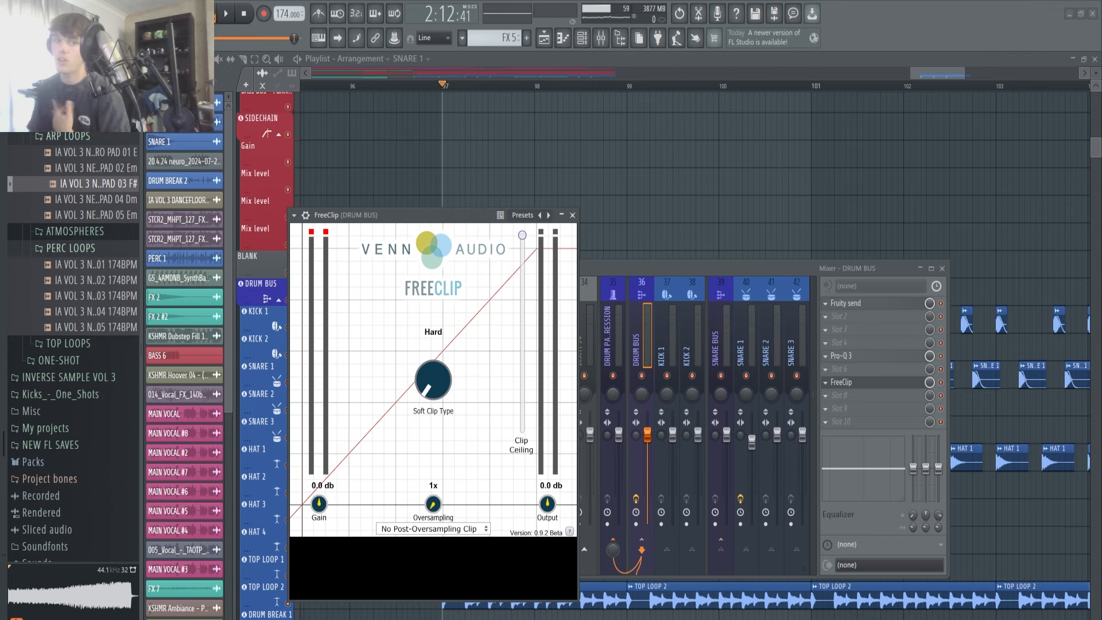
pyautogui.click(588, 214)
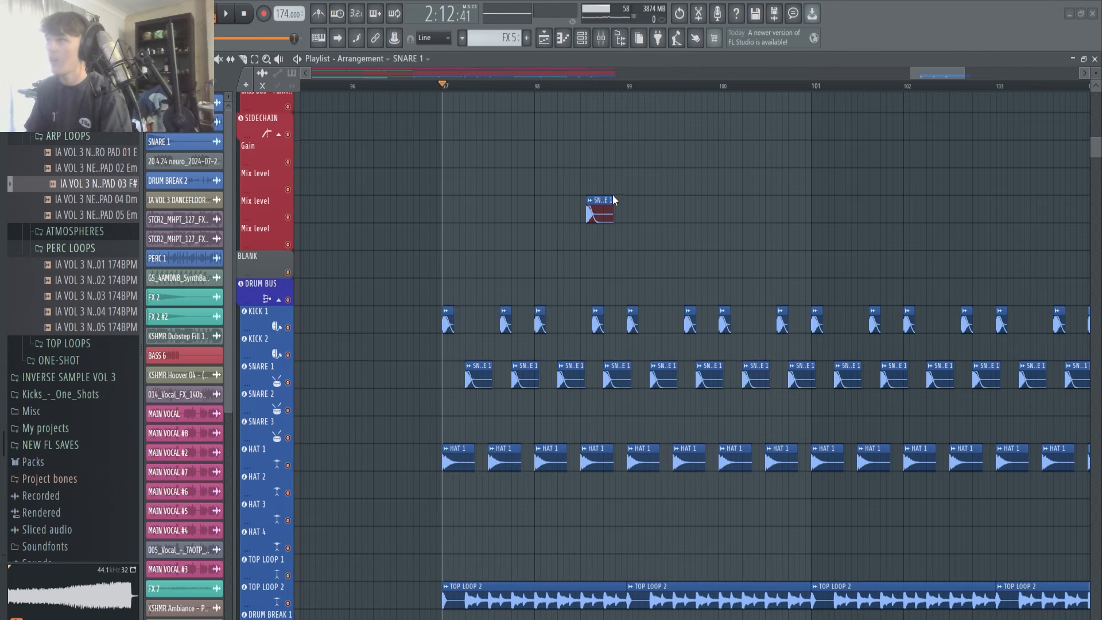
pyautogui.rightClick(611, 200)
pyautogui.scroll(-4, 483, 299)
pyautogui.scroll(-5, 542, 347)
pyautogui.scroll(2, 540, 359)
pyautogui.scroll(3, 453, 401)
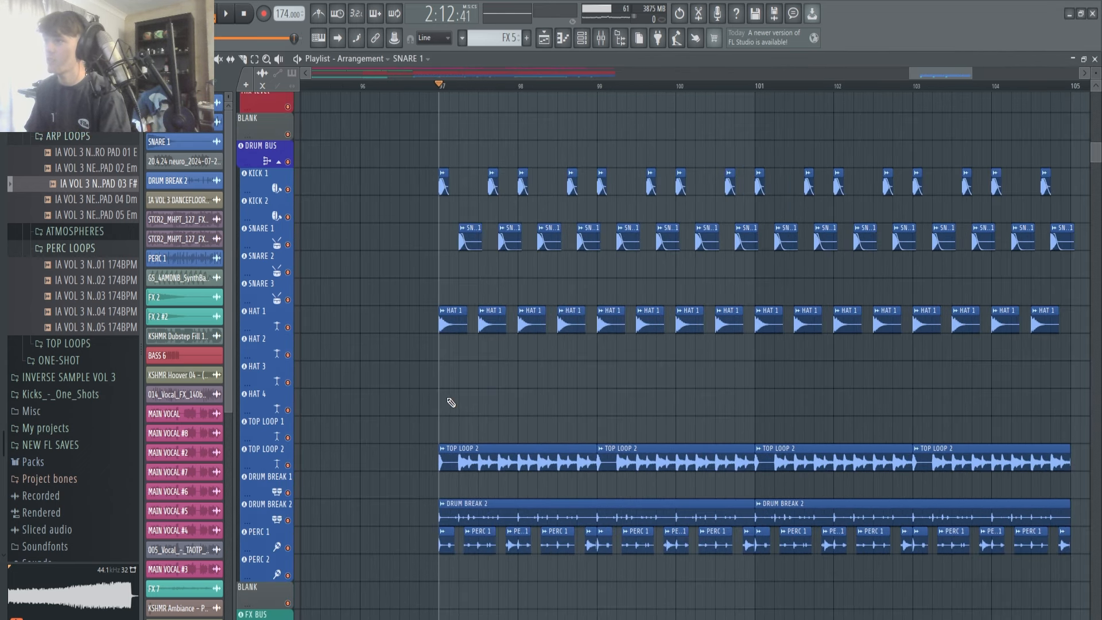
pyautogui.scroll(-2, 451, 403)
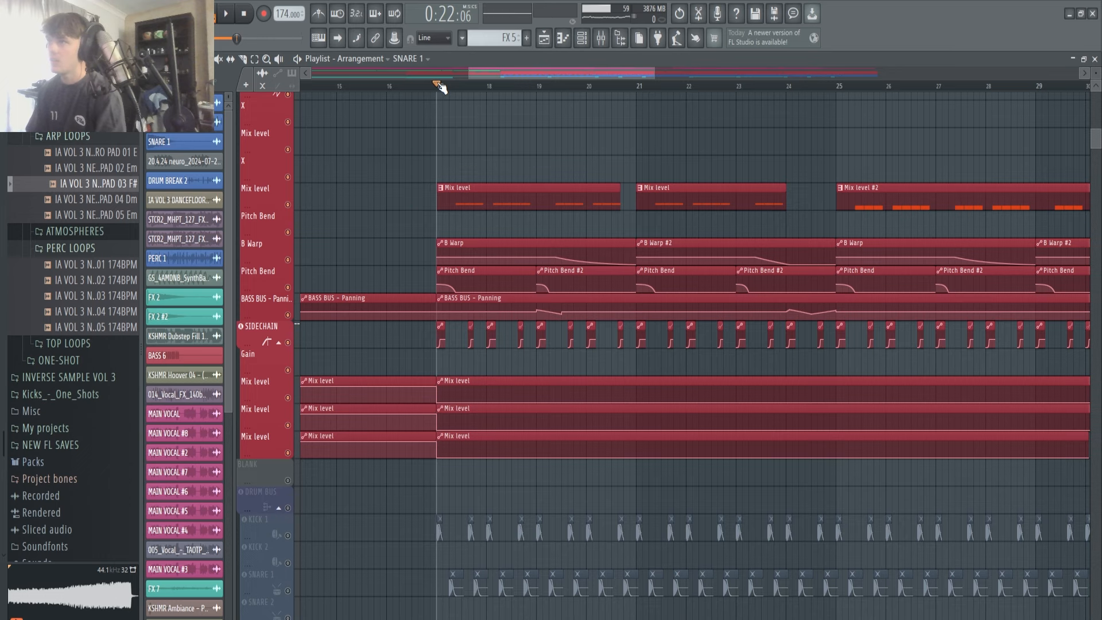
# Look over the BASS 1 to BASS 8 layers and their automation, and play the bass section from bar 17 to bar 24
pyautogui.scroll(5, 482, 273)
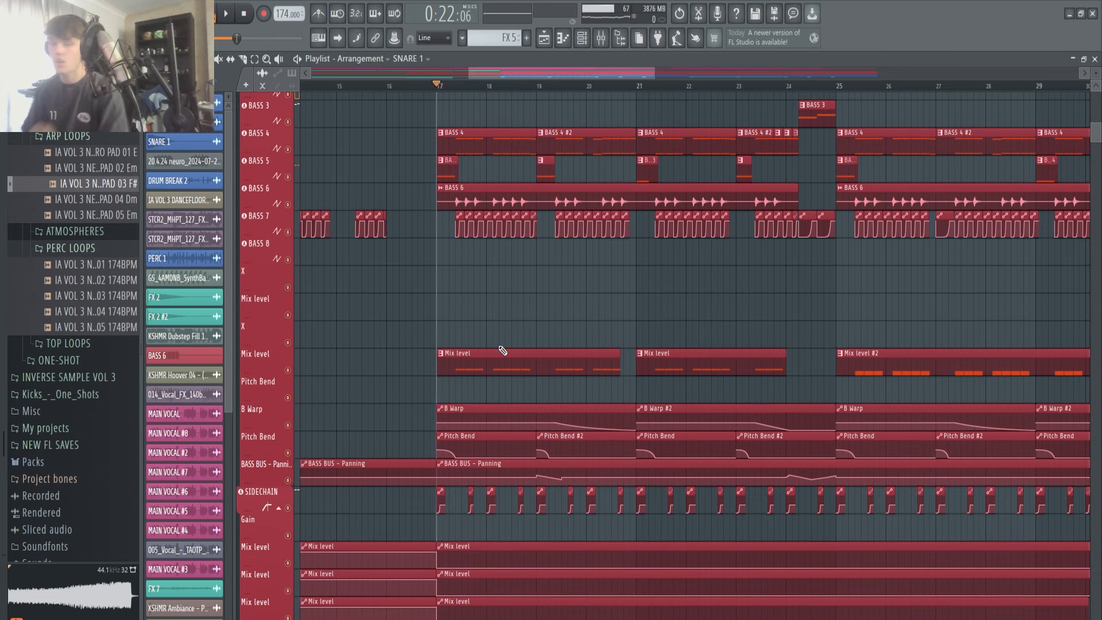
pyautogui.keyDown('ctrl'); pyautogui.scroll(-5, 513, 348); pyautogui.keyUp('ctrl')
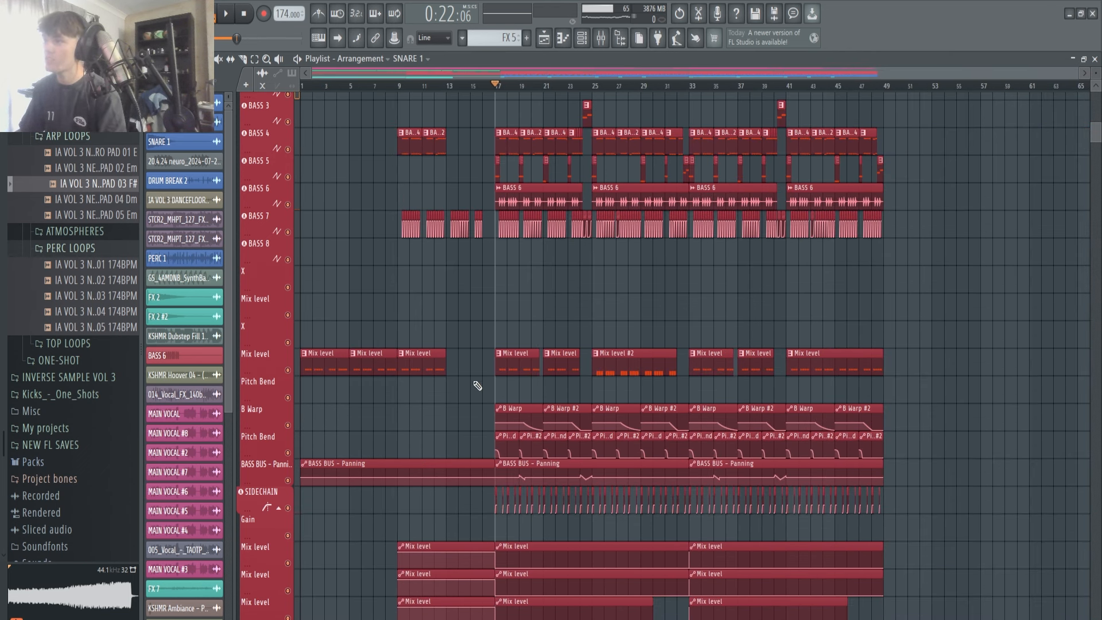
pyautogui.keyDown('ctrl'); pyautogui.scroll(3, 524, 453); pyautogui.keyUp('ctrl')
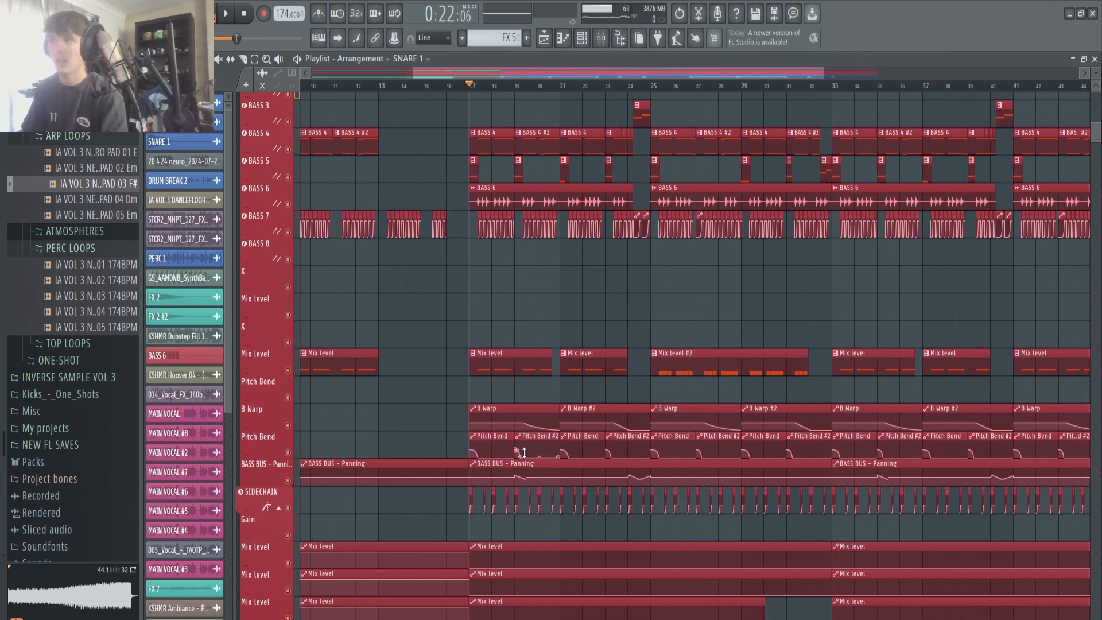
pyautogui.scroll(3, 520, 447)
pyautogui.keyDown('ctrl'); pyautogui.scroll(-3, 516, 399); pyautogui.keyUp('ctrl')
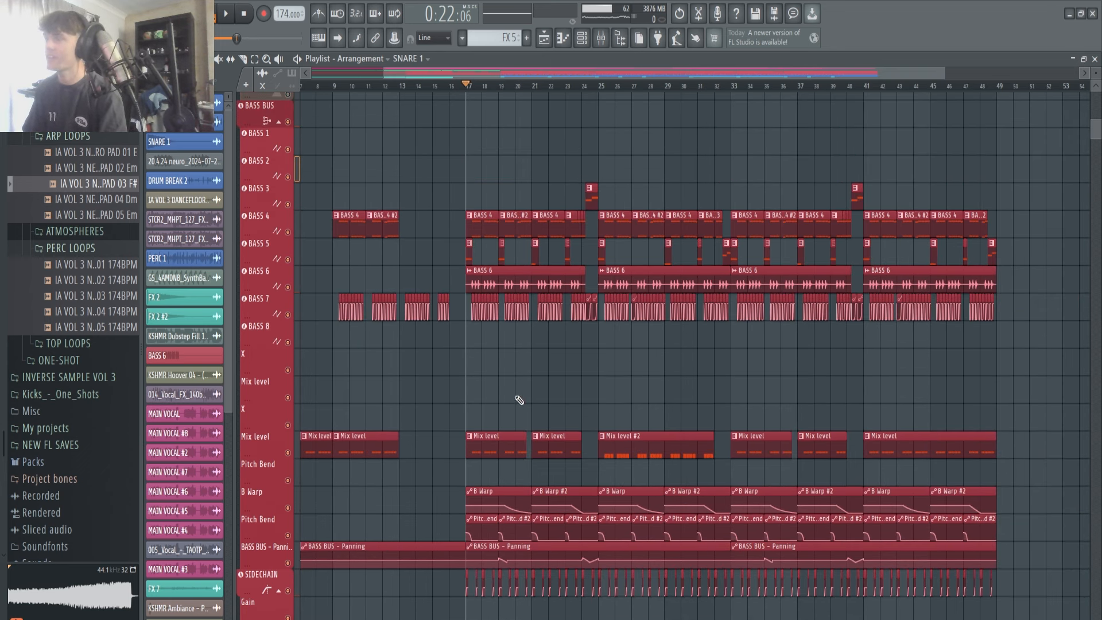
pyautogui.scroll(-1, 522, 384)
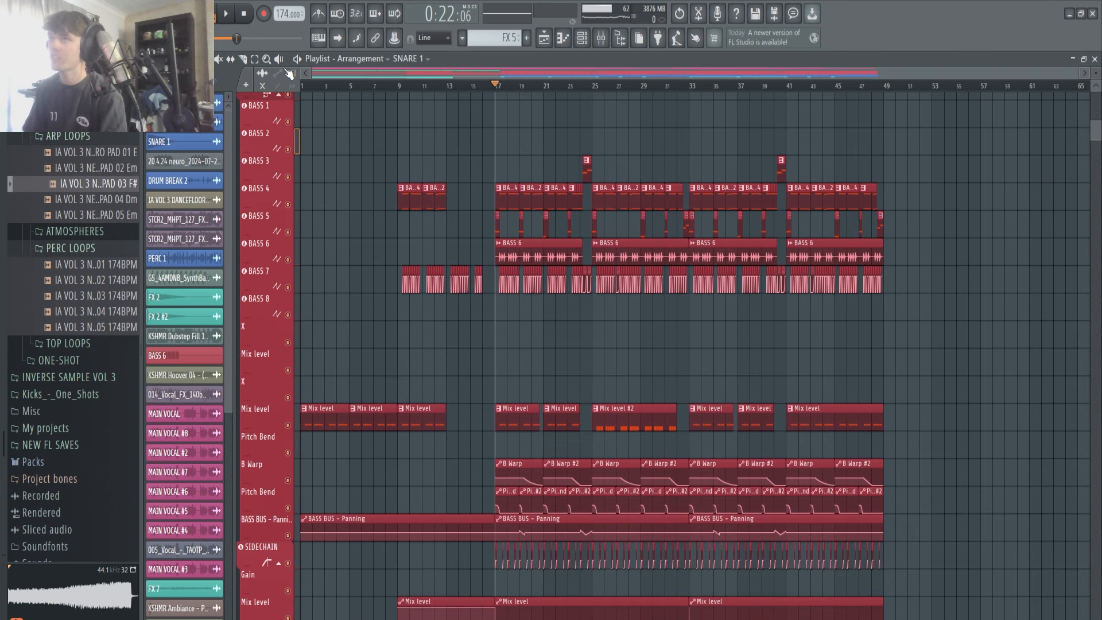
pyautogui.scroll(-2, 580, 222)
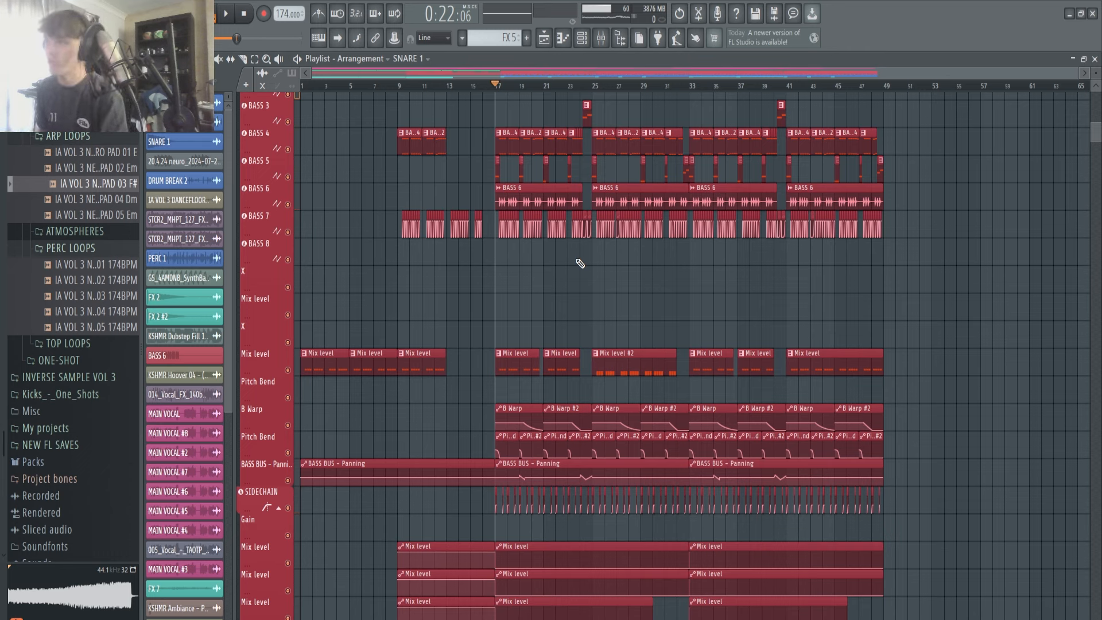
pyautogui.press('space')
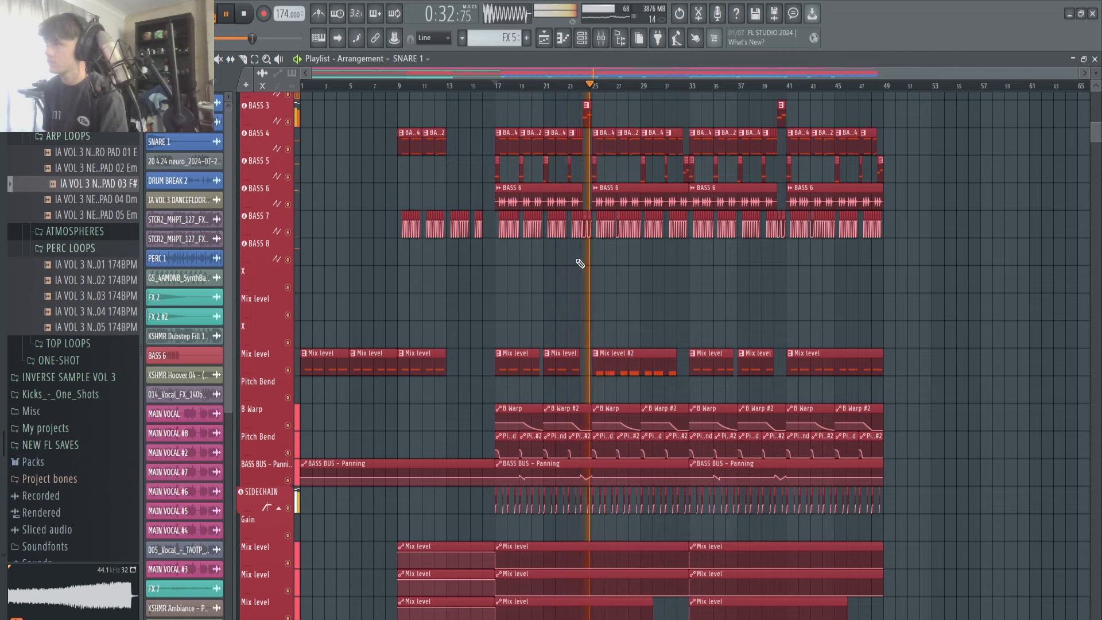
pyautogui.press('space')
# Audition the bass layers in the two bars from bar 17, with and without BASS 4
pyautogui.scroll(6, 501, 156)
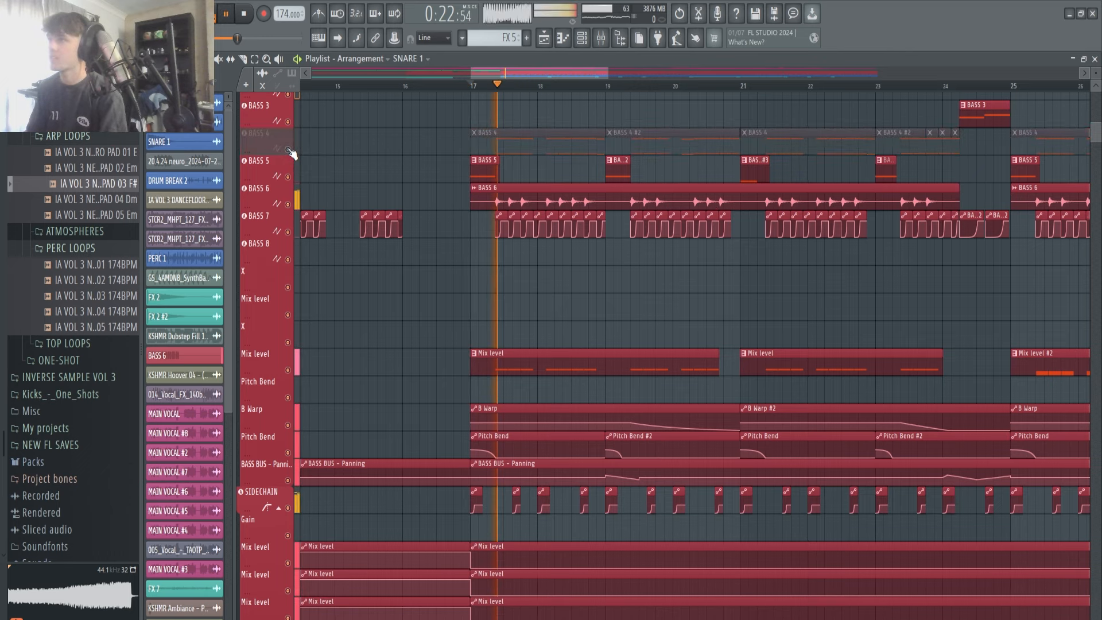
pyautogui.click(498, 86)
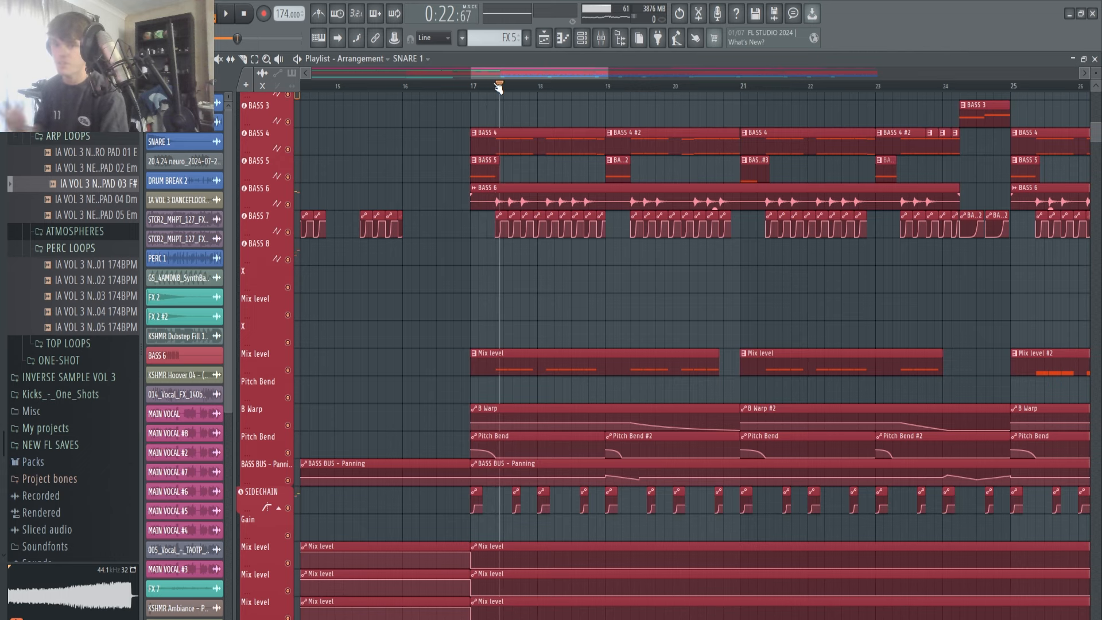
pyautogui.press('space')
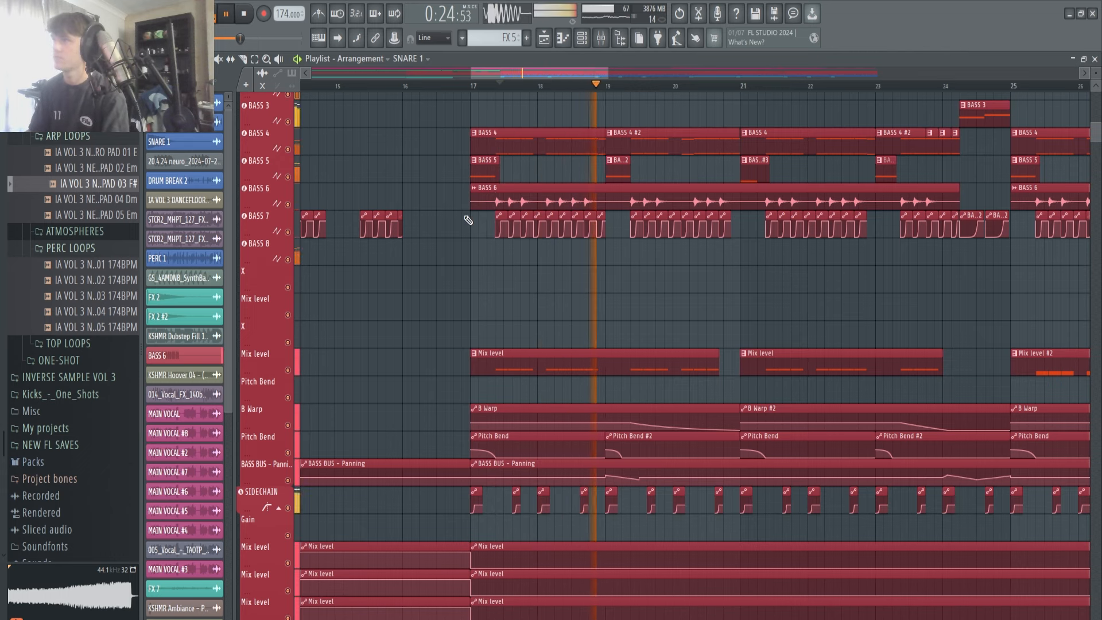
pyautogui.press('space')
# Play the BASS 3 fill in bar 24, starting just before it
pyautogui.scroll(-1, 469, 220)
pyautogui.scroll(6, 860, 244)
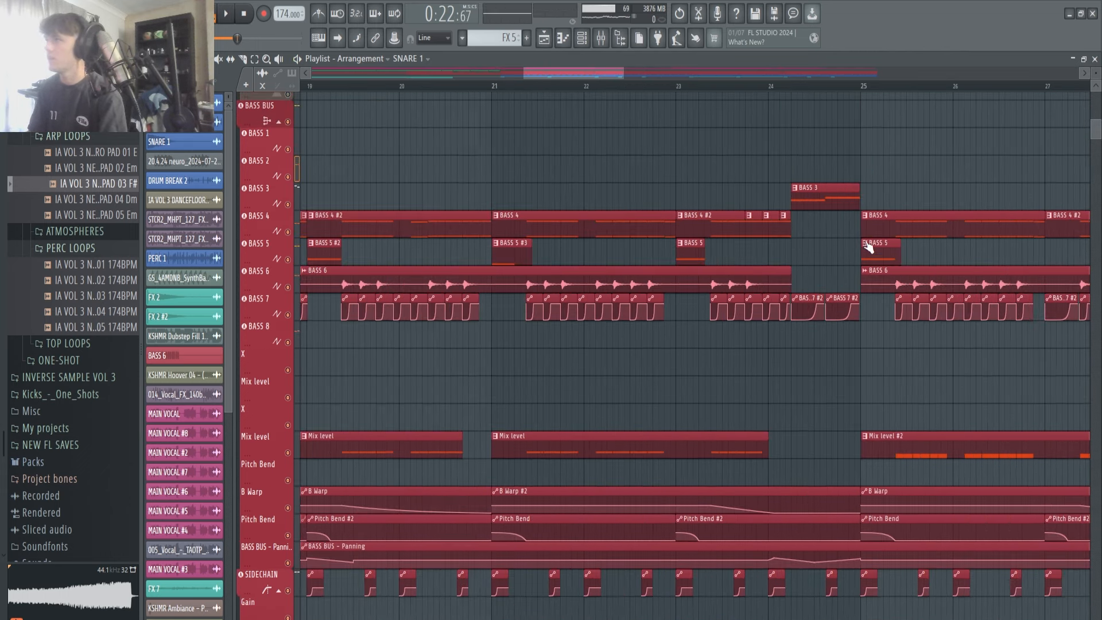
pyautogui.click(729, 86)
pyautogui.press('space')
pyautogui.press('space')
pyautogui.scroll(-5, 668, 172)
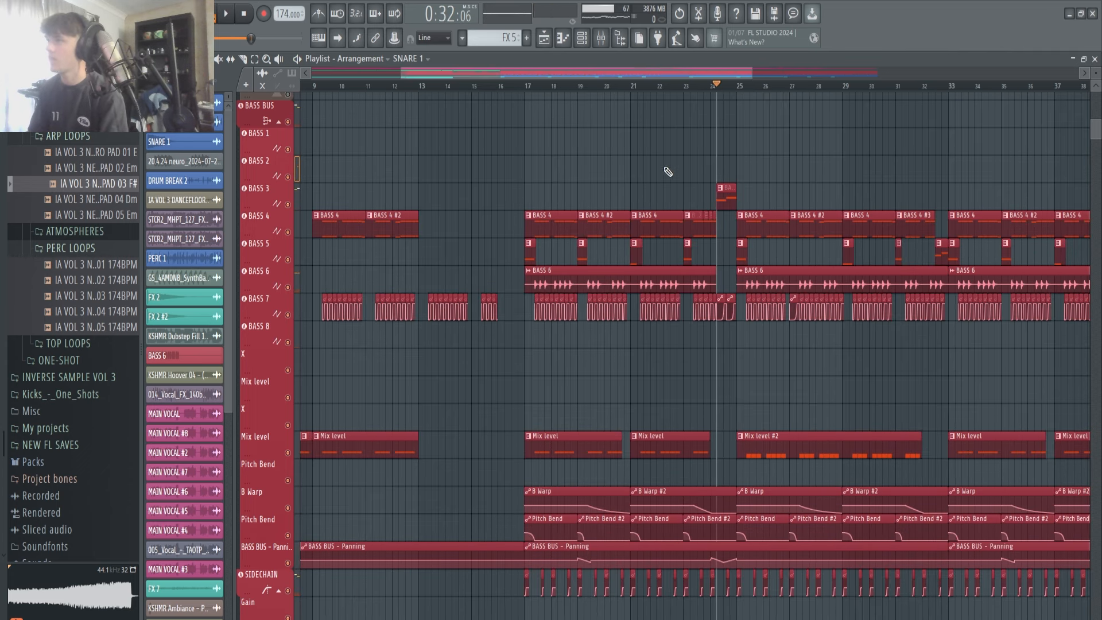
# Return the playhead to the start of bar 17 and select the first BASS 5 pattern clip there
pyautogui.scroll(5, 546, 147)
pyautogui.click(559, 86)
pyautogui.scroll(3, 583, 249)
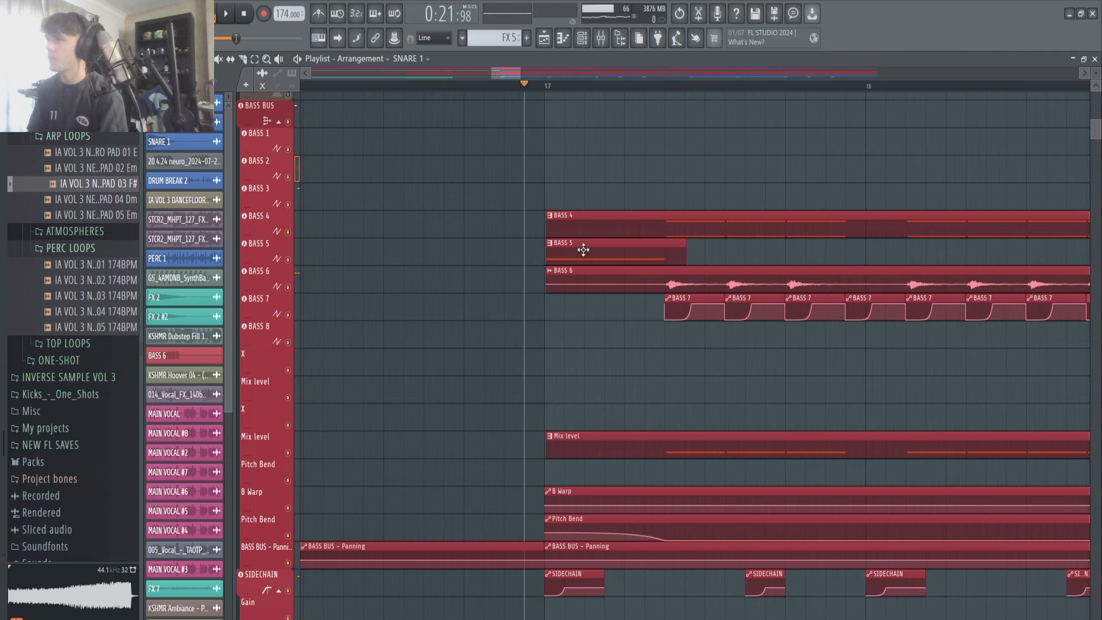
pyautogui.click(583, 250)
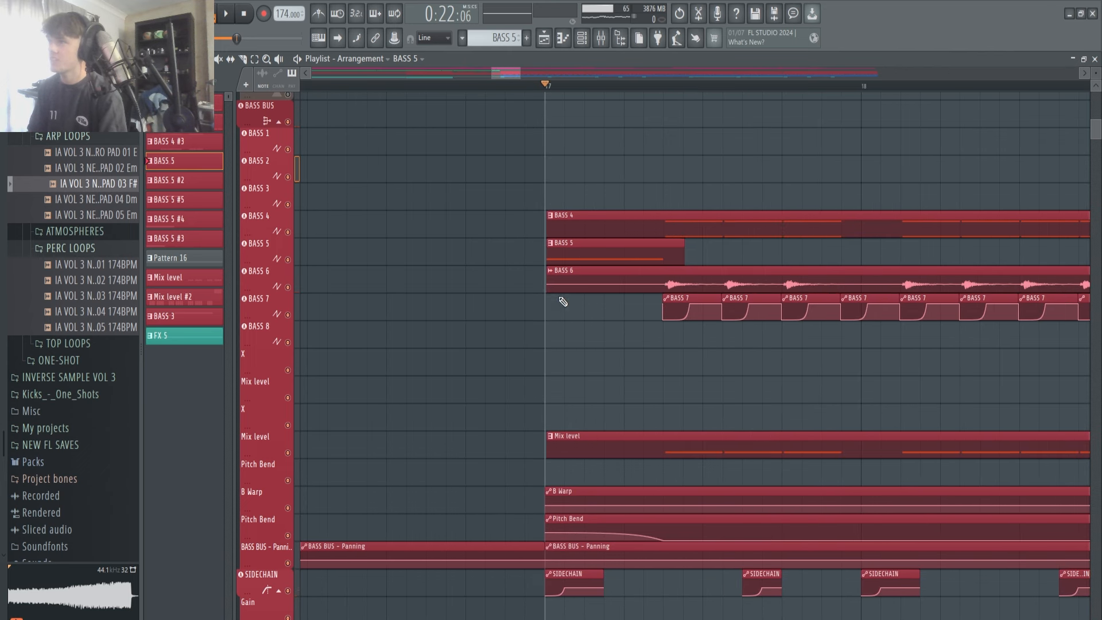
pyautogui.scroll(-3, 550, 258)
pyautogui.scroll(3, 574, 258)
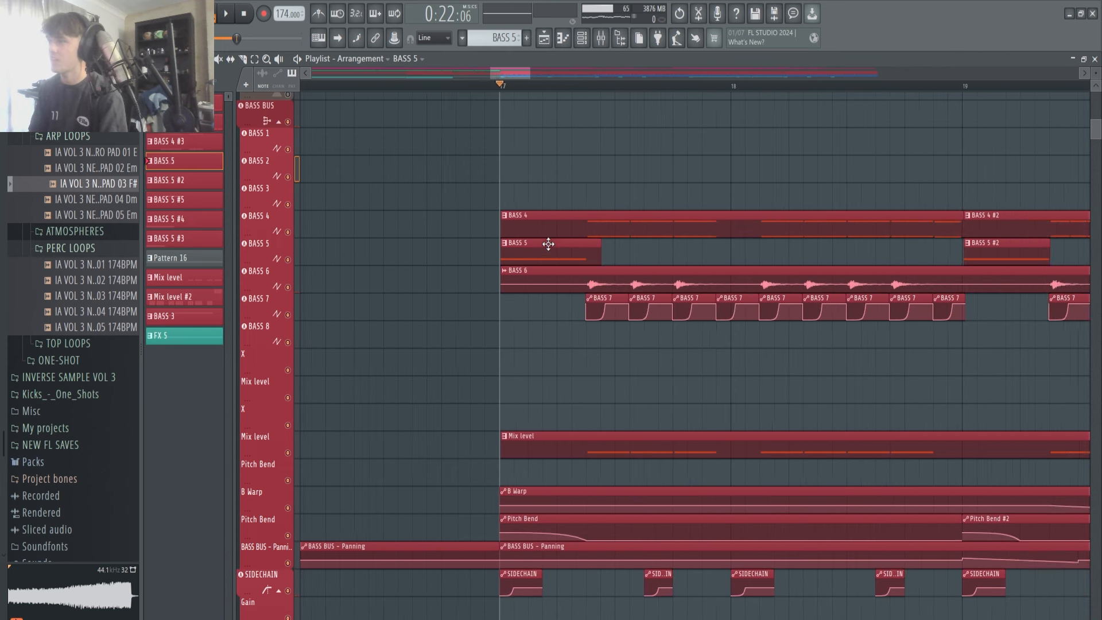
# Open the Serum #4 instrument of the BASS 5 pattern and examine its two detuned saw oscillators and the unison setting of oscillator B
pyautogui.scroll(-3, 548, 243)
pyautogui.click(583, 39)
pyautogui.click(683, 281)
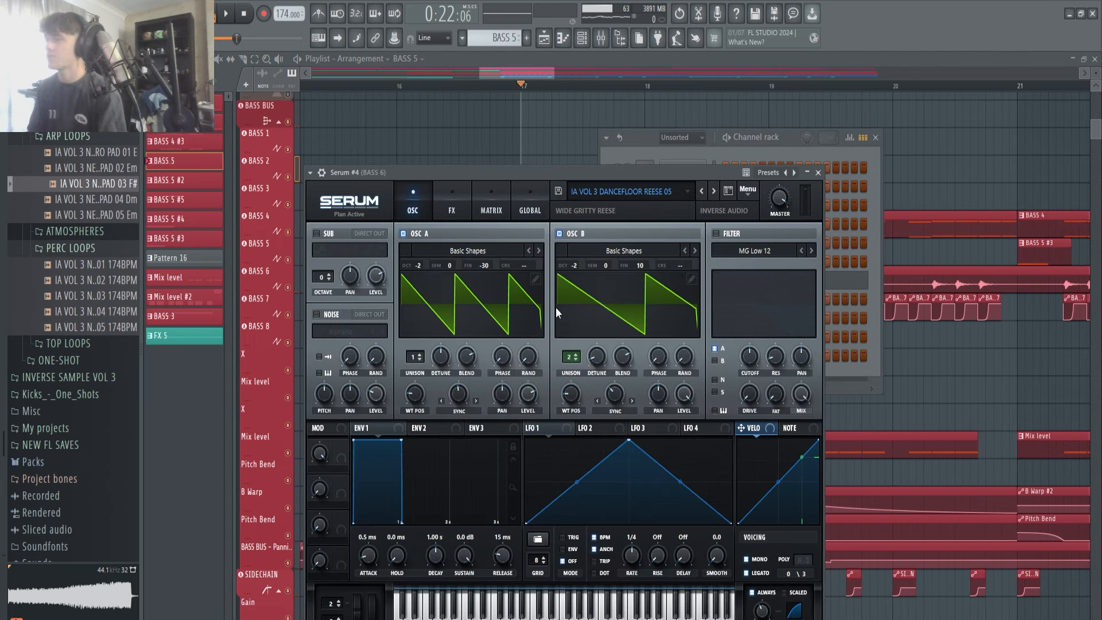
pyautogui.moveTo(499, 173); pyautogui.dragTo(490, 129)
pyautogui.moveTo(577, 129); pyautogui.dragTo(553, 132)
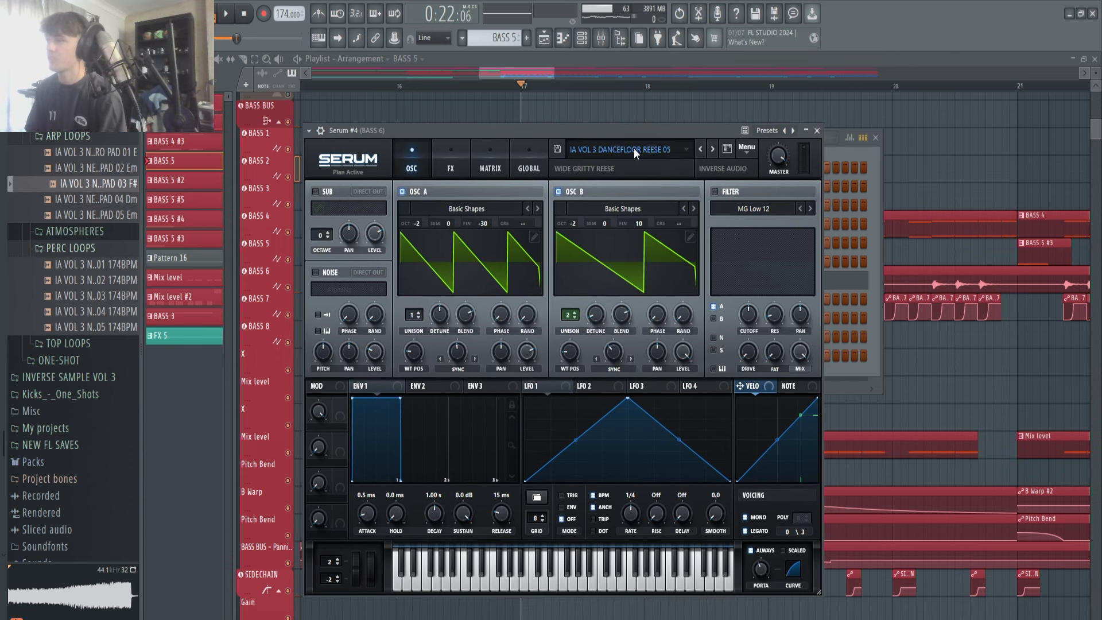
pyautogui.moveTo(635, 130); pyautogui.dragTo(650, 127)
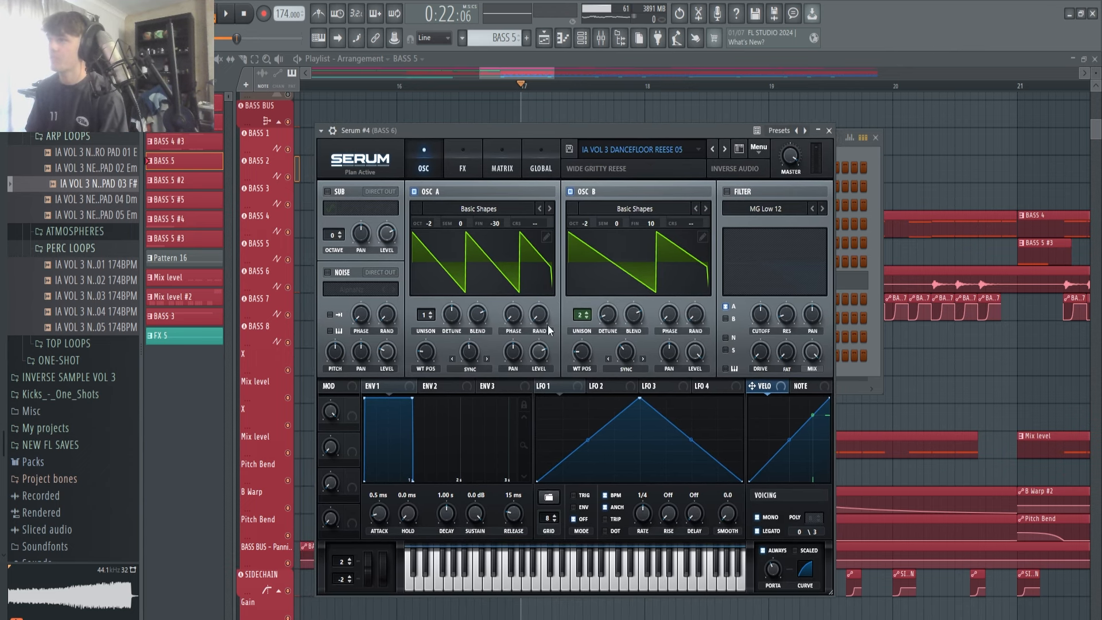
pyautogui.click(586, 312)
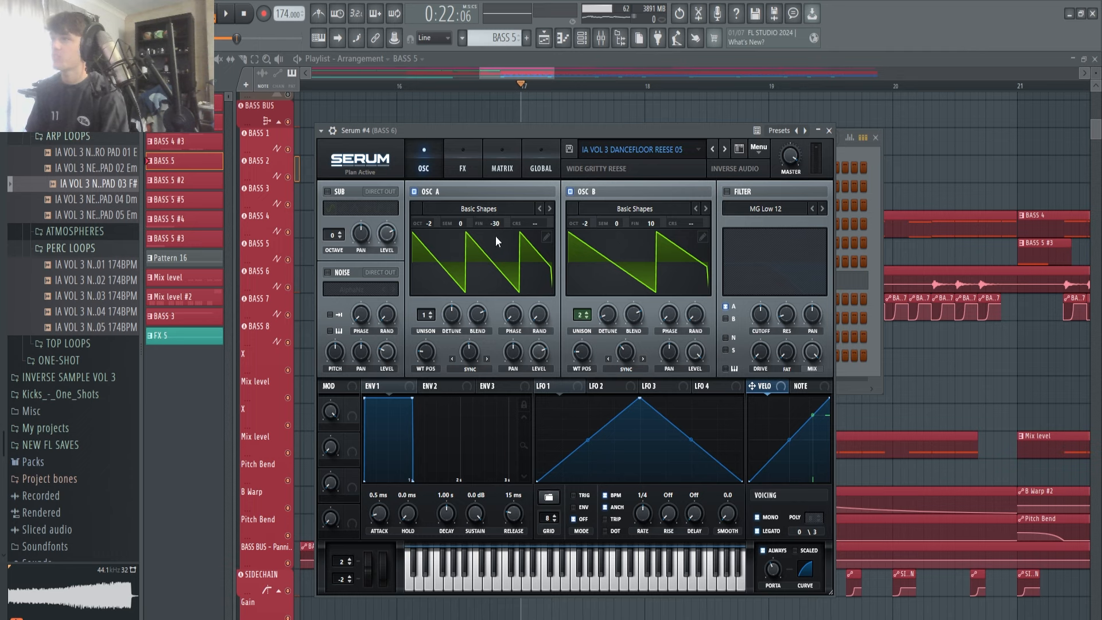
# Examine the EQ, chorus and tube distortion effects in Serum #4, return to its oscillator page and close the instrument
pyautogui.moveTo(493, 130); pyautogui.dragTo(487, 131)
pyautogui.click(458, 156)
pyautogui.click(412, 153)
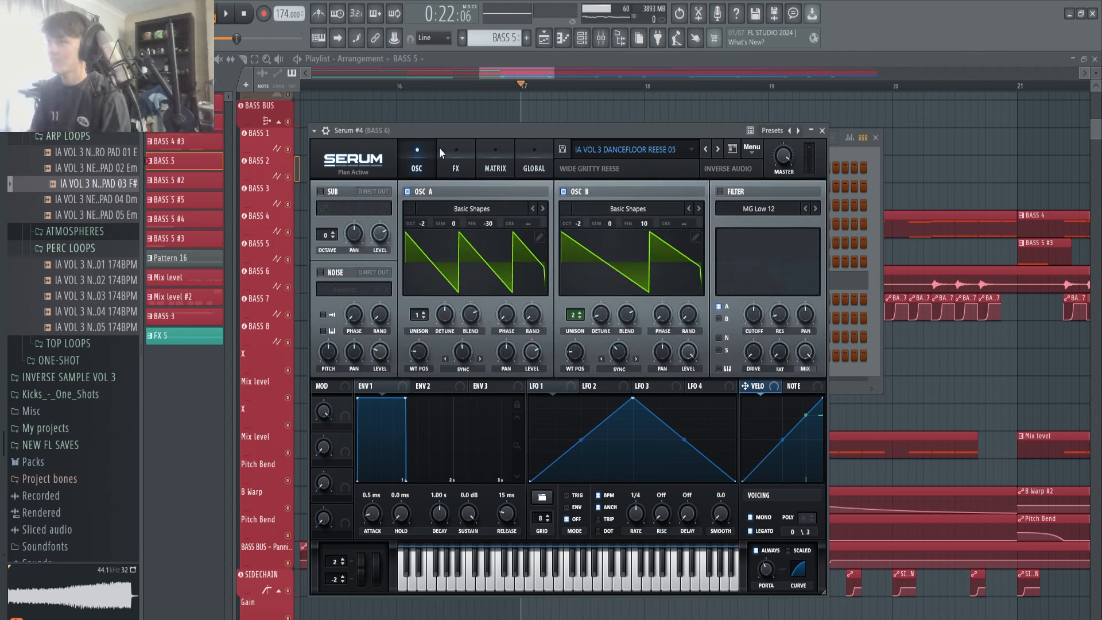
pyautogui.click(454, 149)
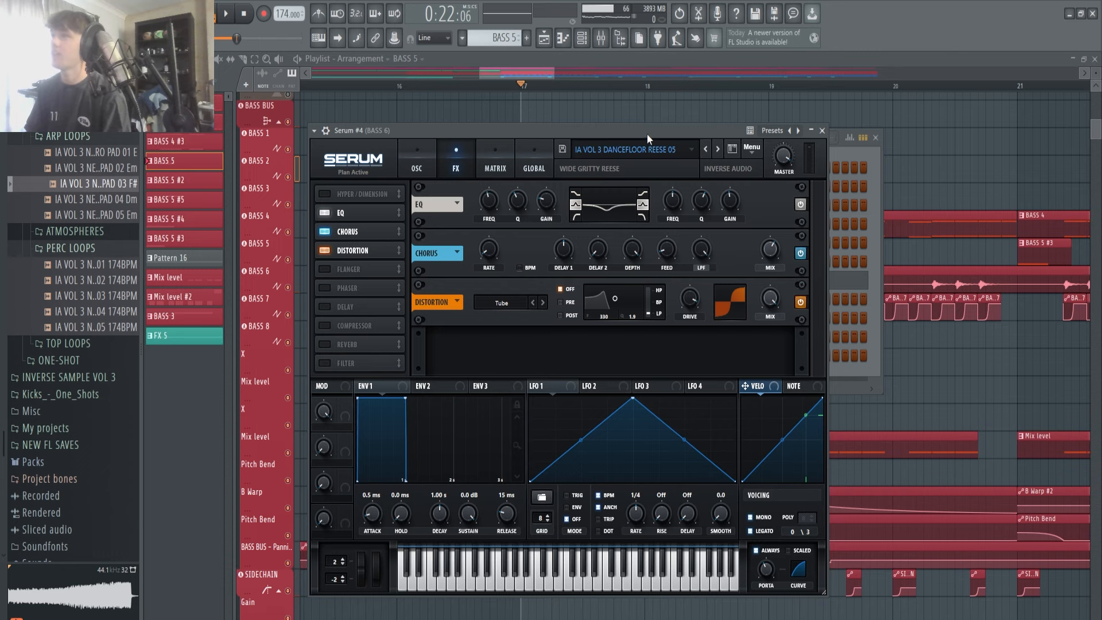
pyautogui.moveTo(646, 133); pyautogui.dragTo(623, 127)
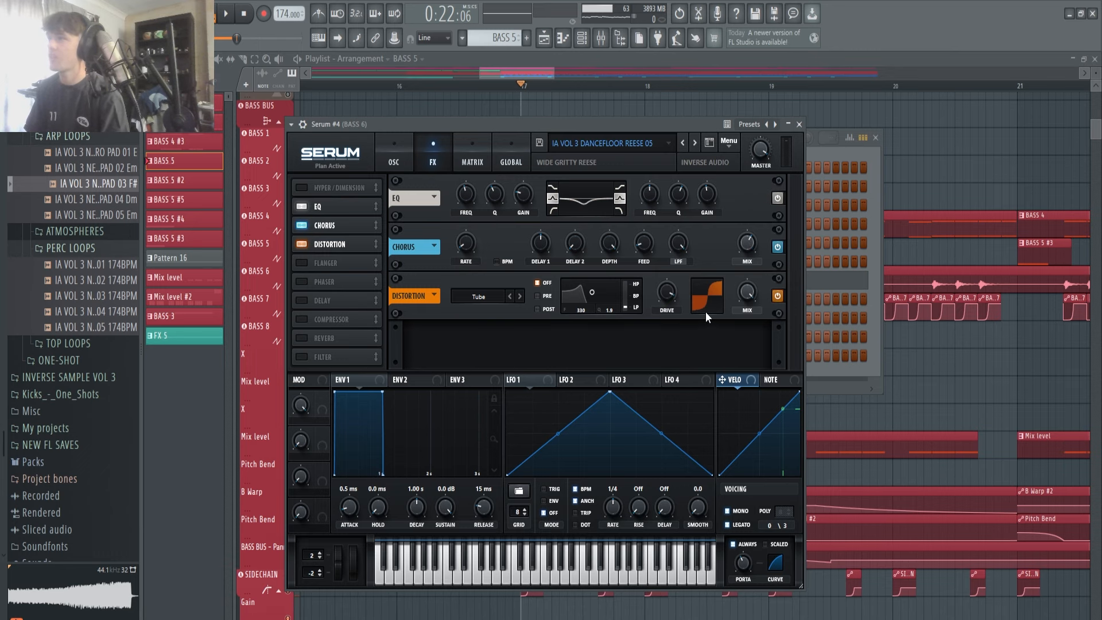
pyautogui.click(395, 157)
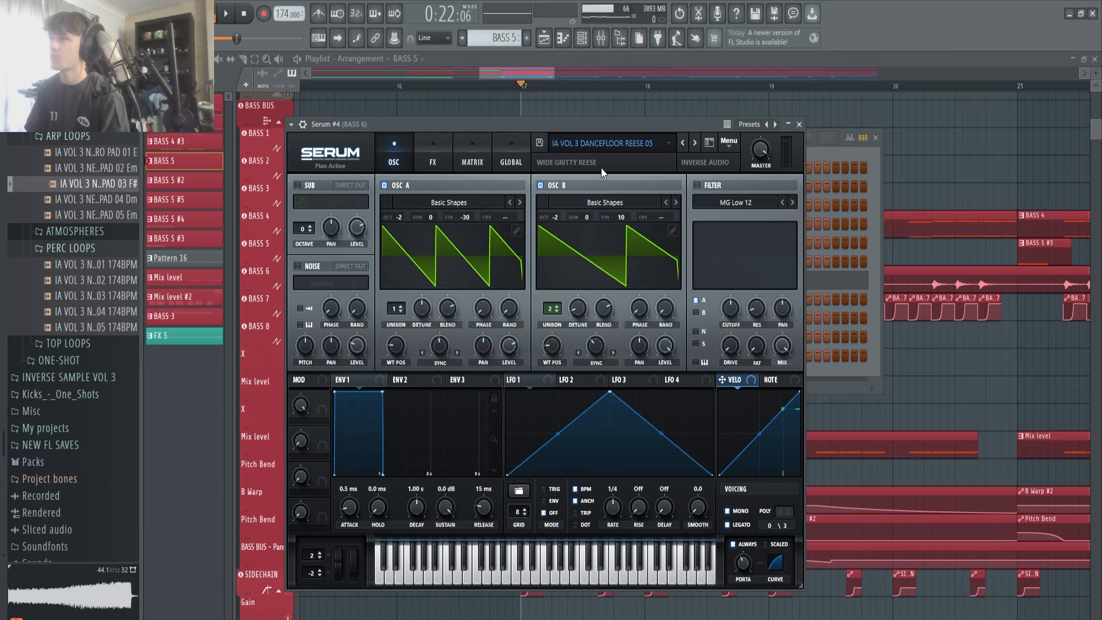
pyautogui.click(798, 124)
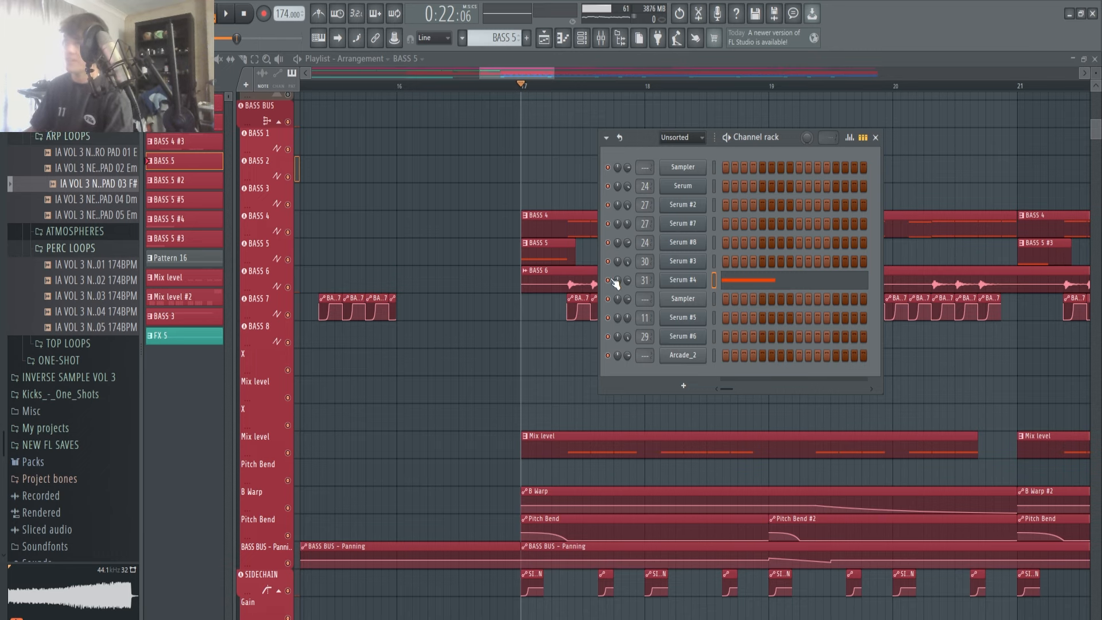
# Open the mixer on the BASS 6 insert, play the bass from bar 17, and examine the OTT compressor settings
pyautogui.click(600, 38)
pyautogui.moveTo(591, 267); pyautogui.dragTo(575, 145)
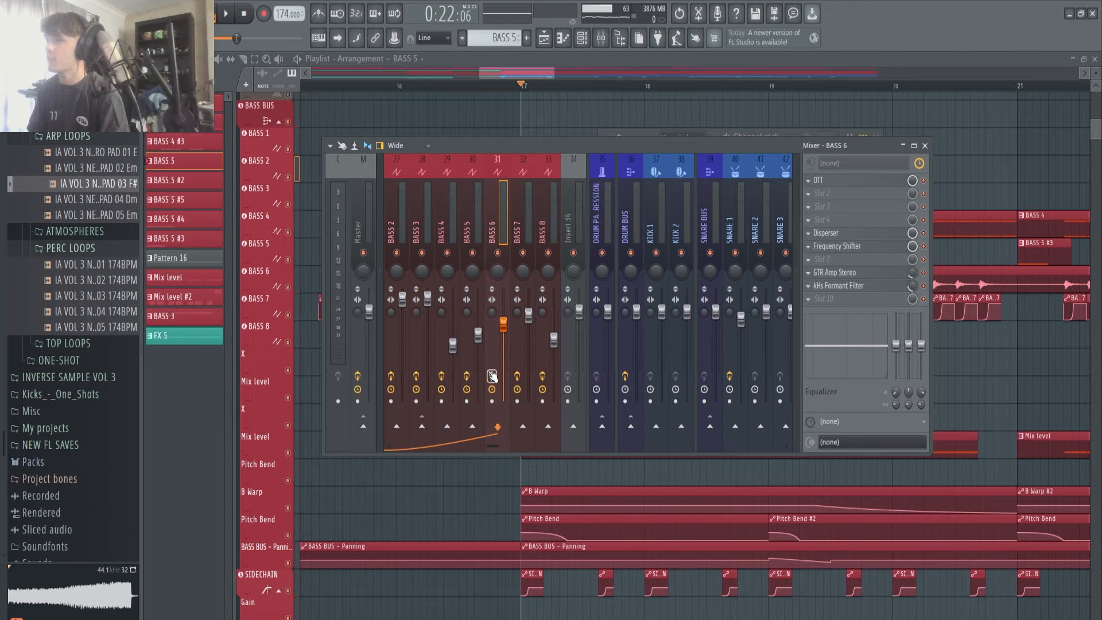
pyautogui.press('space')
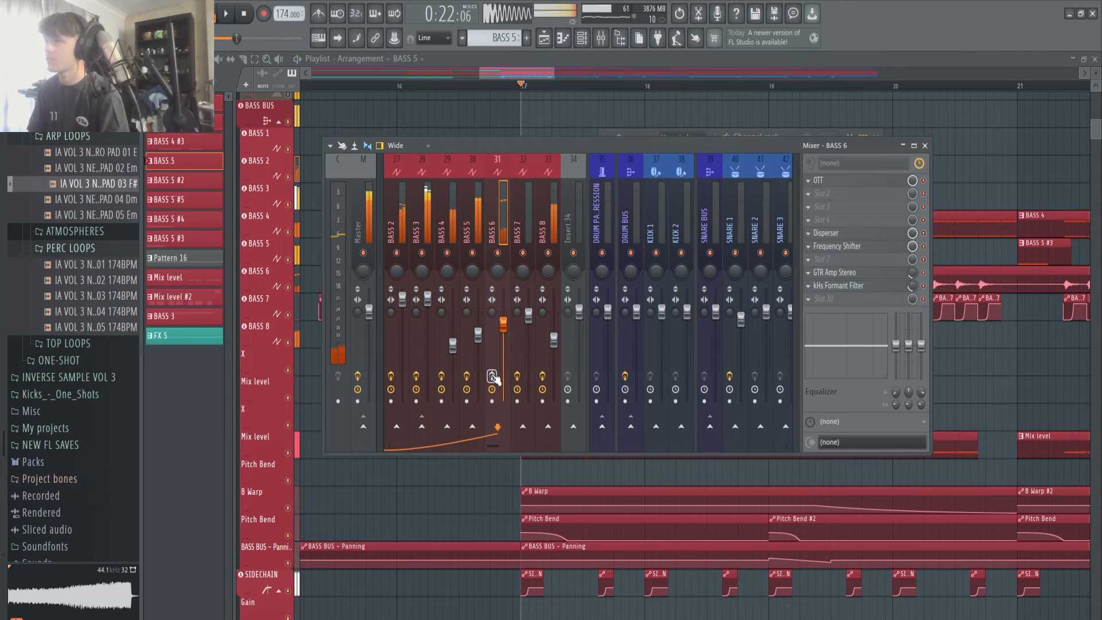
pyautogui.press('space')
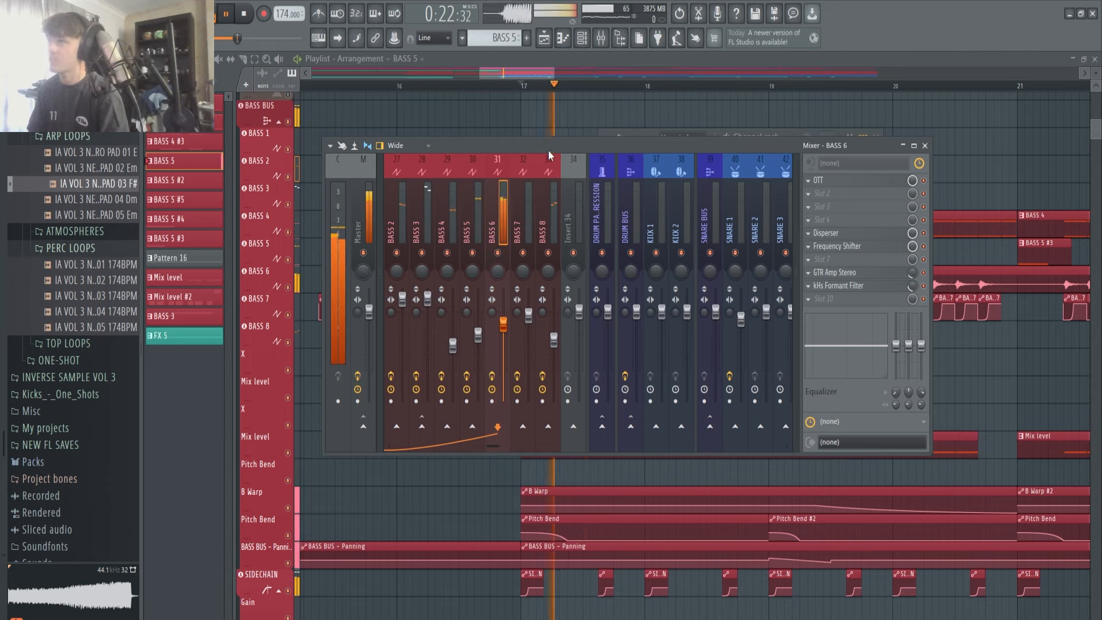
pyautogui.click(836, 182)
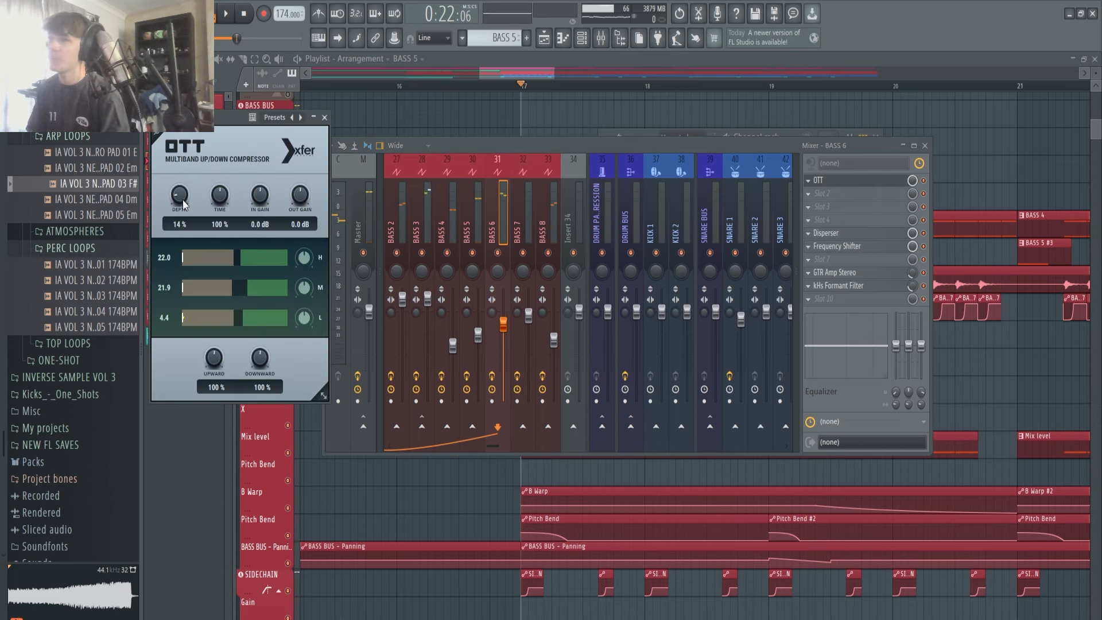
pyautogui.click(325, 117)
# Examine the Disperser settings on the BASS 6 insert while briefly playing the bass, and close the plugin
pyautogui.click(826, 232)
pyautogui.moveTo(402, 179); pyautogui.dragTo(416, 178)
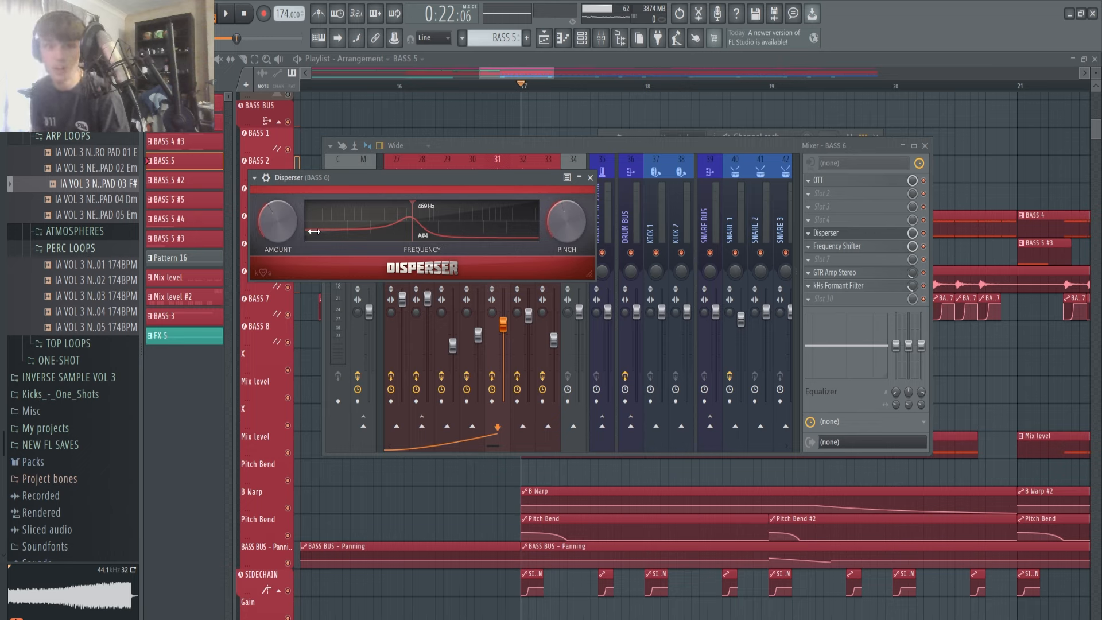
pyautogui.press('space')
pyautogui.press('space')
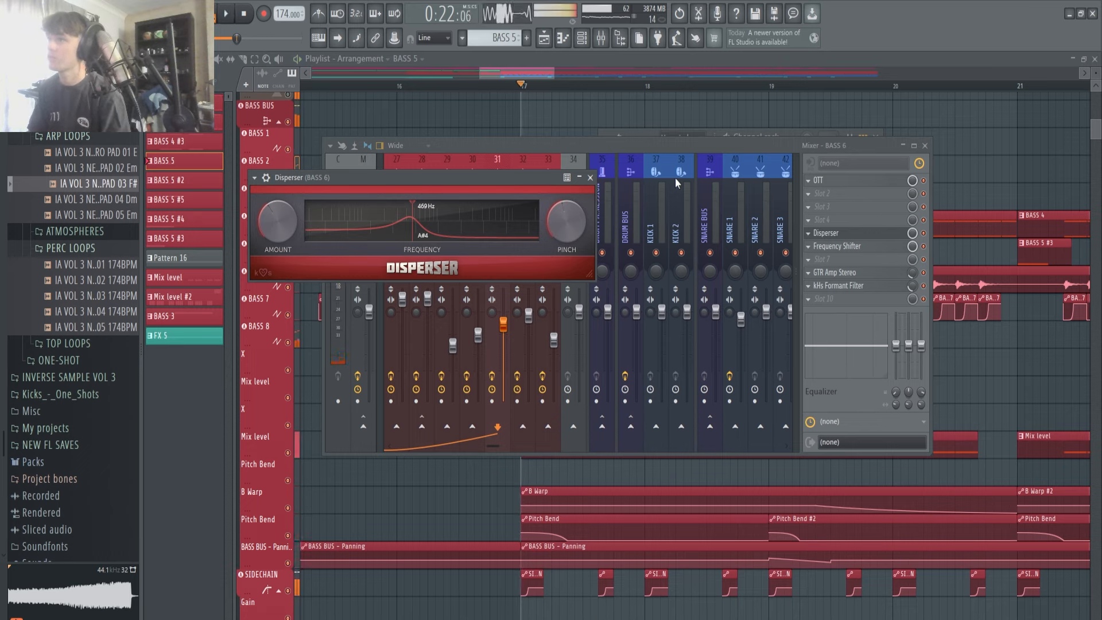
pyautogui.click(589, 177)
# Examine the Frequency Shifter on the BASS 6 insert, close it, and play the opening bass note
pyautogui.click(863, 252)
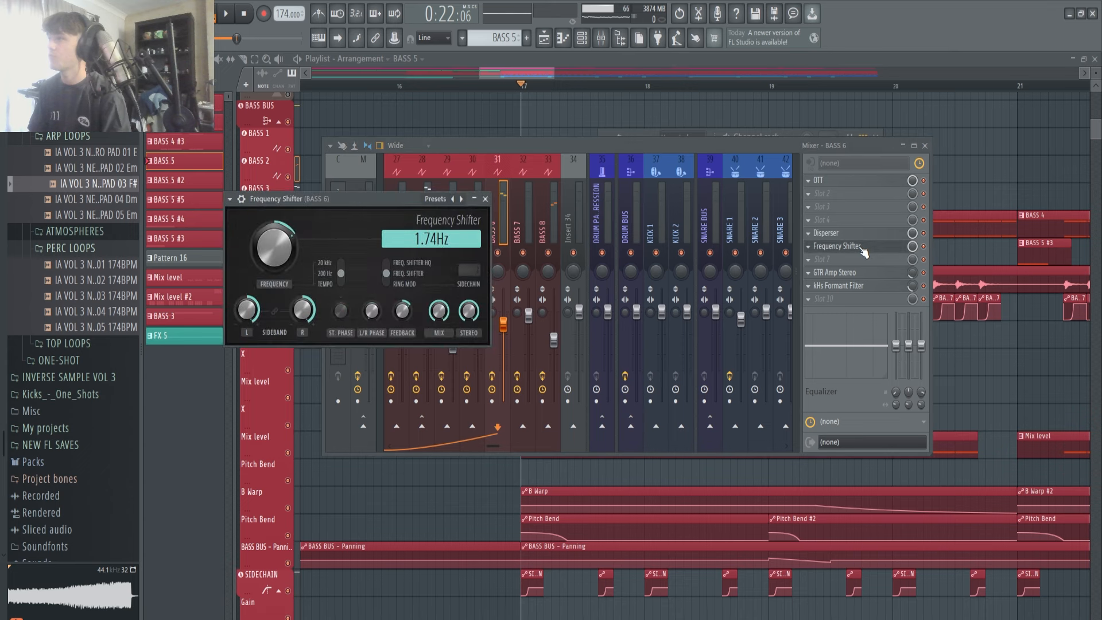
pyautogui.click(862, 250)
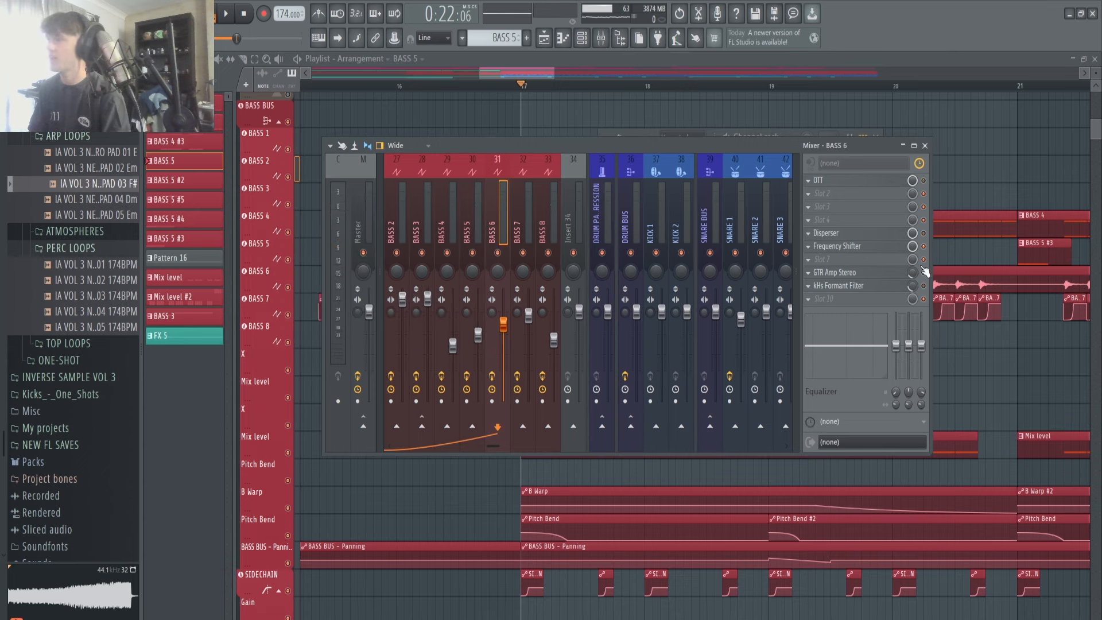
pyautogui.press('space')
pyautogui.press('space')
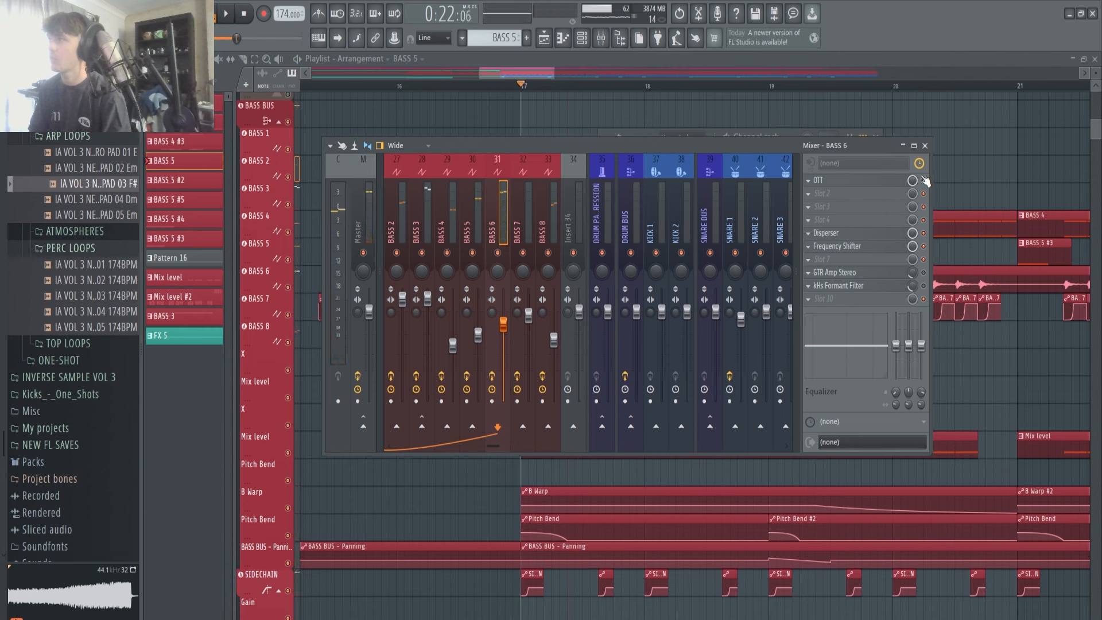
# Audition GTR Amp Stereo on the BASS 6 insert at full and reduced mix levels, leaving the mix reduced
pyautogui.click(867, 274)
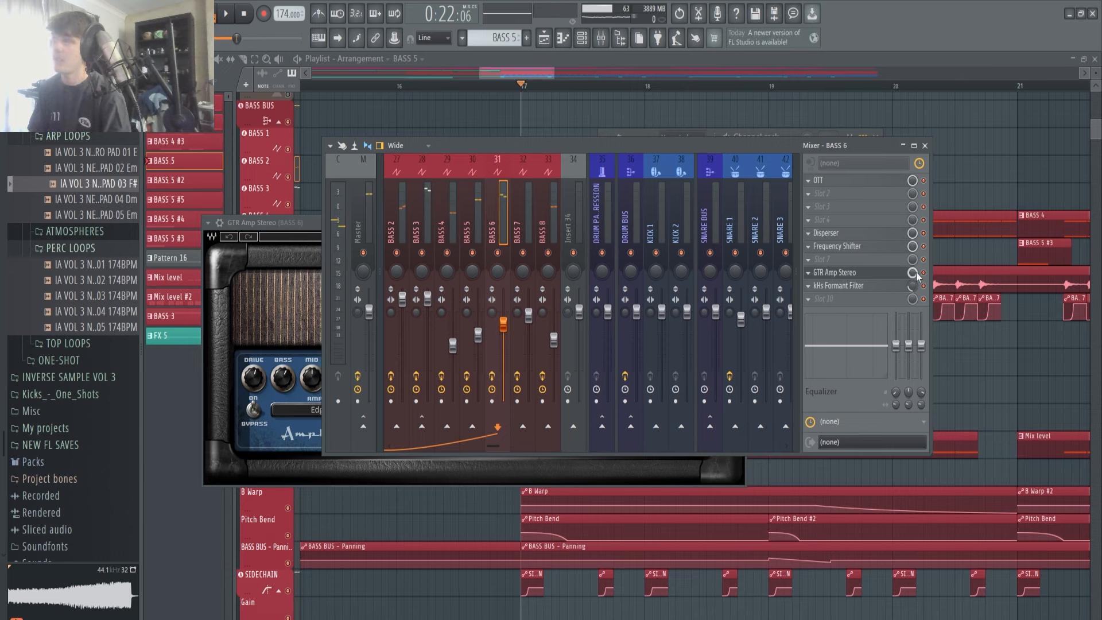
pyautogui.press('space')
pyautogui.moveTo(915, 273); pyautogui.dragTo(915, 304)
pyautogui.press('space')
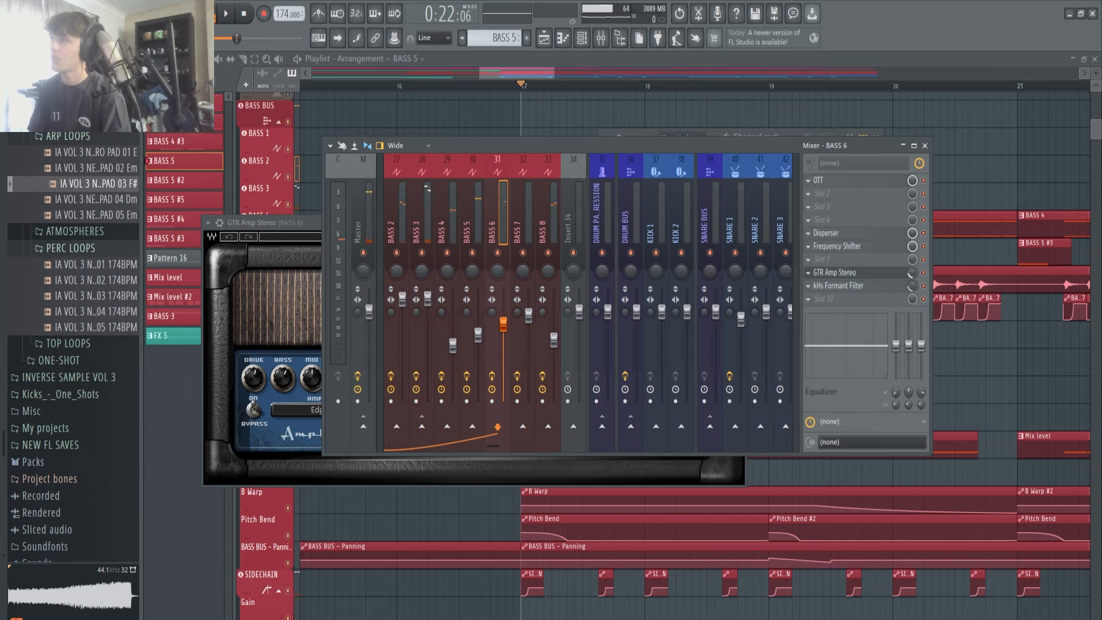
pyautogui.press('space')
pyautogui.press('space')
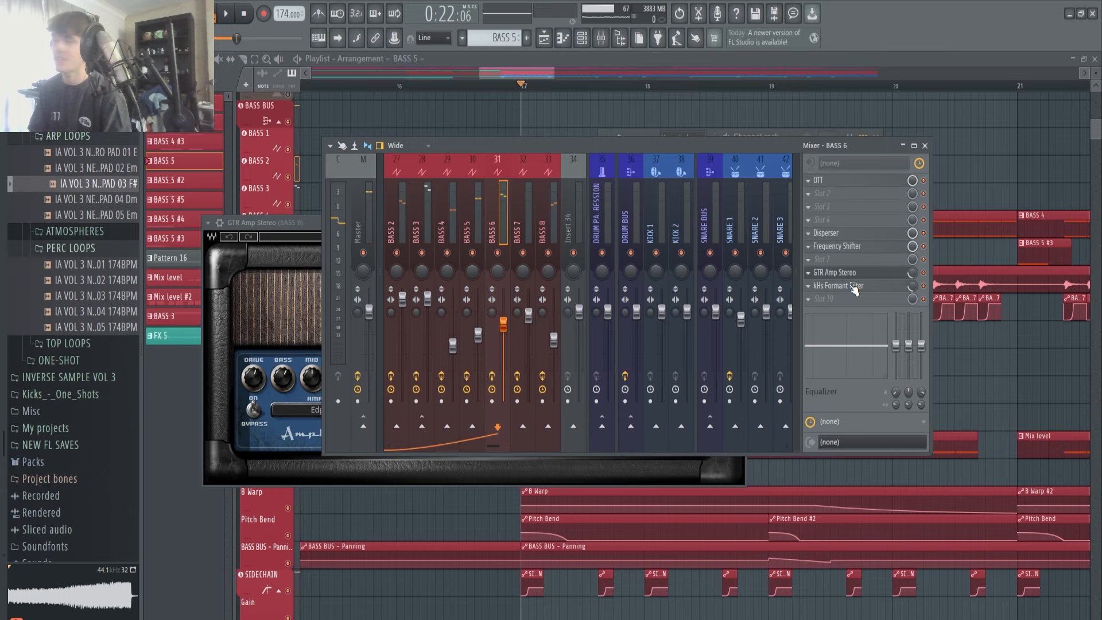
# Examine the kHs Formant Filter on the BASS 6 insert, play the bass, and close all open plugin and mixer windows
pyautogui.click(855, 286)
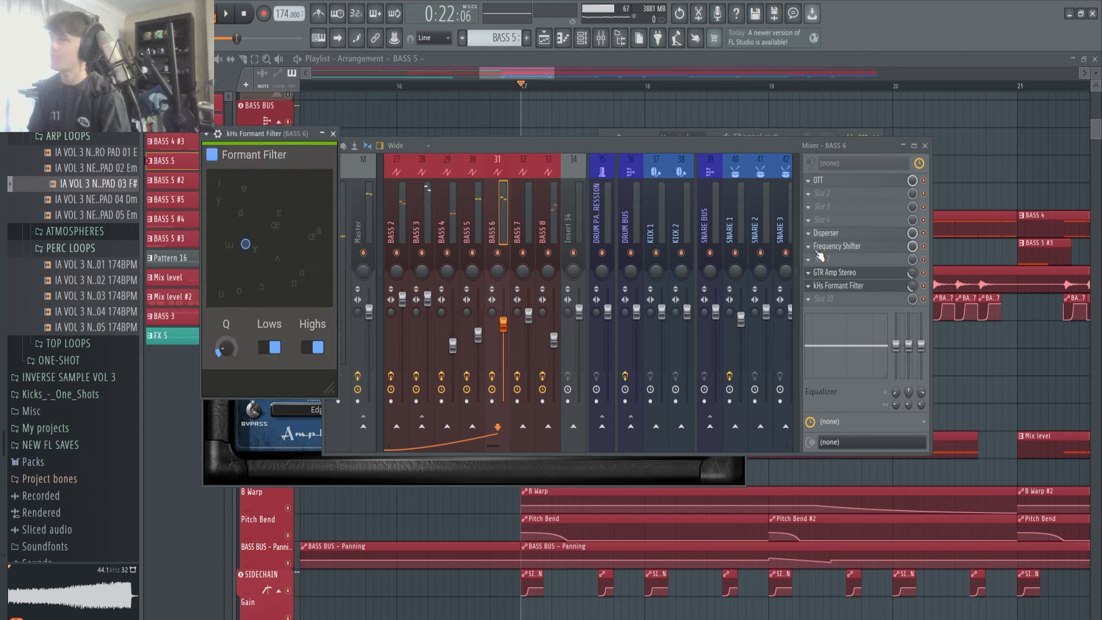
pyautogui.click(924, 286)
pyautogui.press('space')
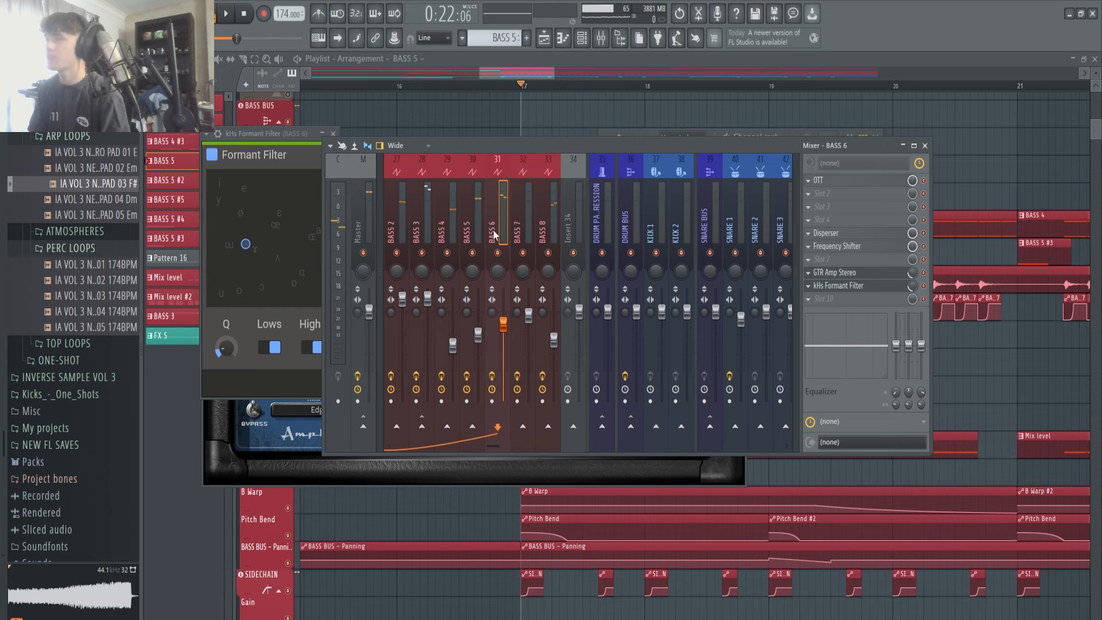
pyautogui.press('F12')
# Select the BASS 4 pattern at bar 17, and open, examine and close its SUB Serum with the sine oscillator and level LFO
pyautogui.scroll(3, 596, 247)
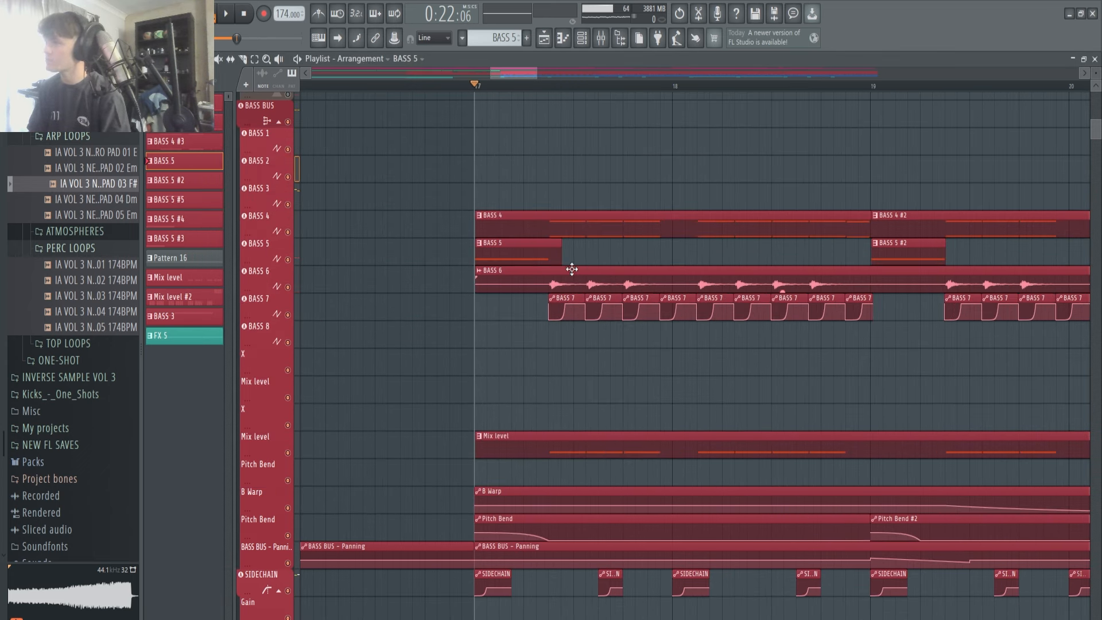
pyautogui.scroll(-3, 561, 269)
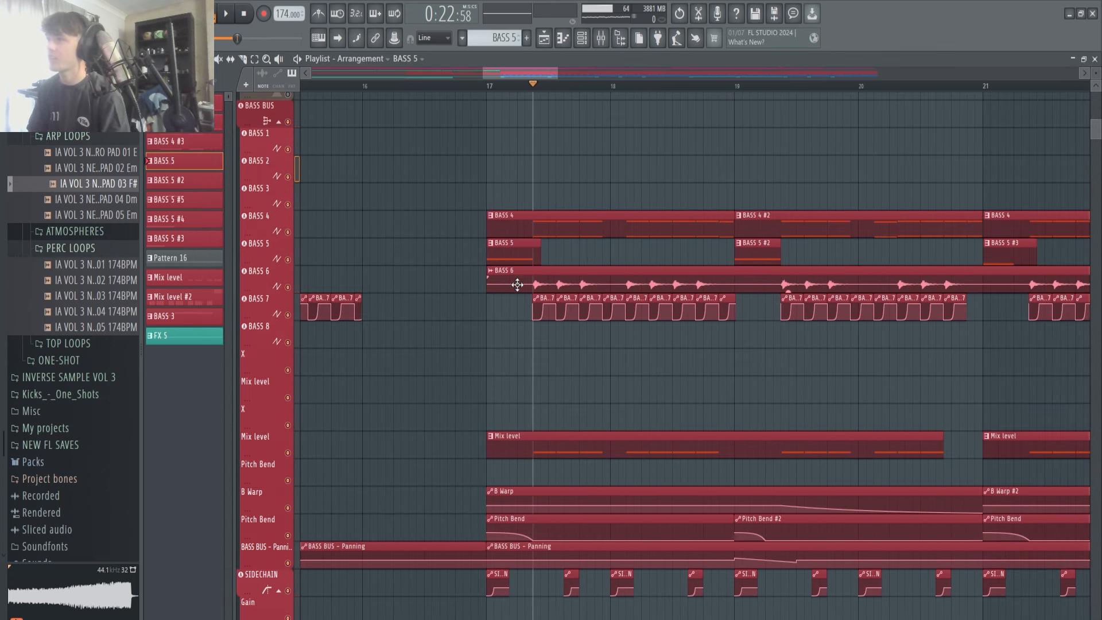
pyautogui.click(593, 226)
pyautogui.click(583, 38)
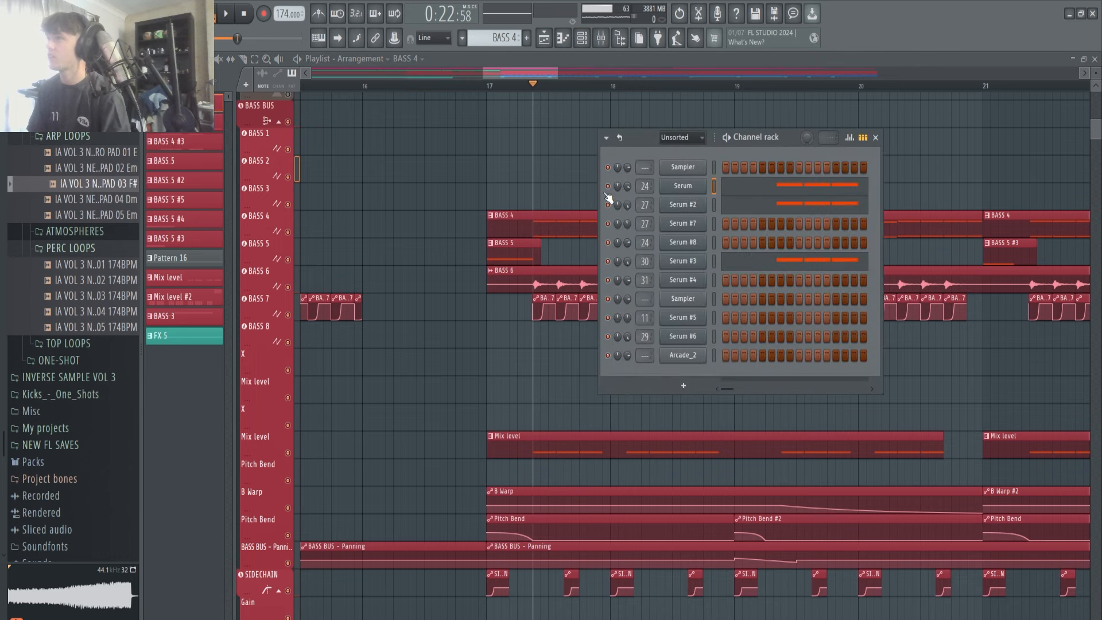
pyautogui.click(682, 186)
pyautogui.moveTo(525, 202); pyautogui.dragTo(766, 229)
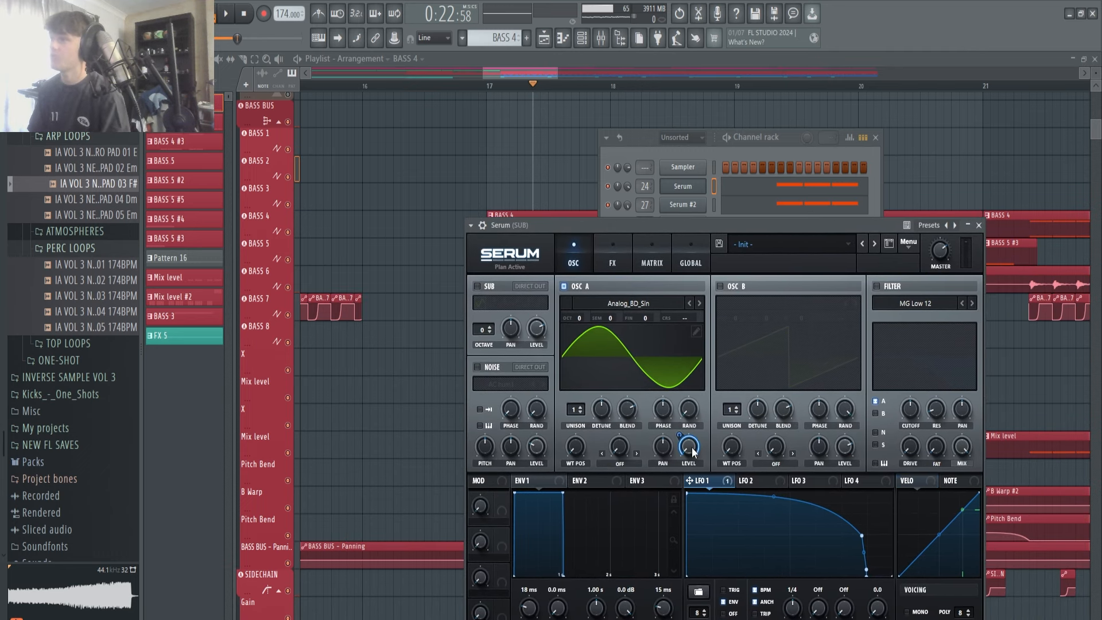
pyautogui.click(612, 258)
pyautogui.click(573, 258)
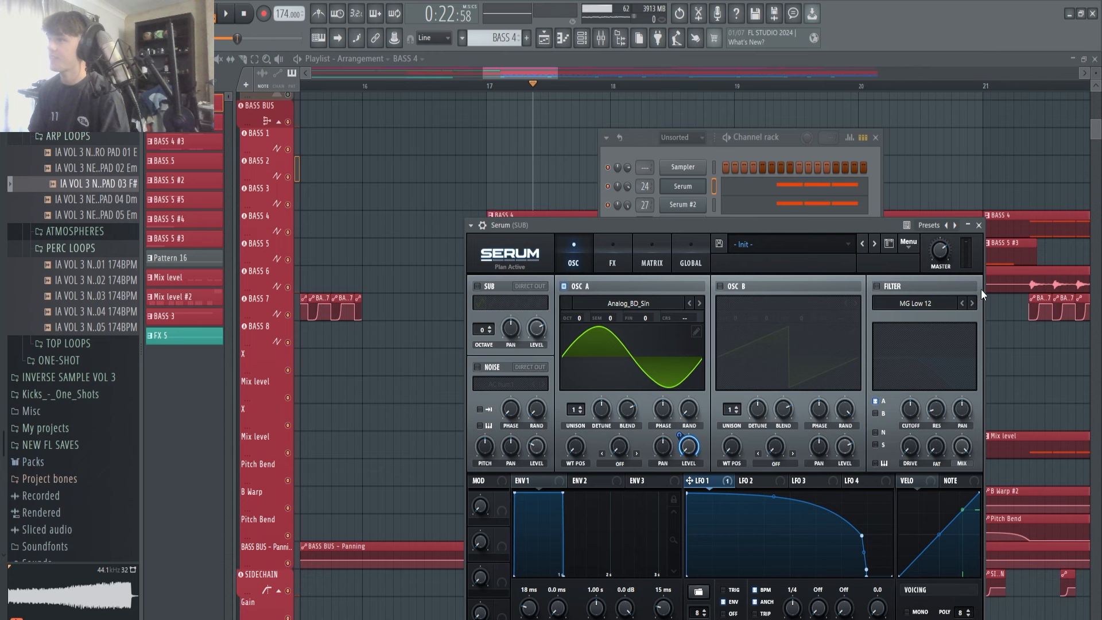
pyautogui.click(979, 225)
# Open Serum #2 on BASS 2 and examine its oscillators, Peak 12 filter, LFO 1 and LFO 2, and the distortion and chorus effects
pyautogui.click(678, 207)
pyautogui.moveTo(628, 174); pyautogui.dragTo(612, 161)
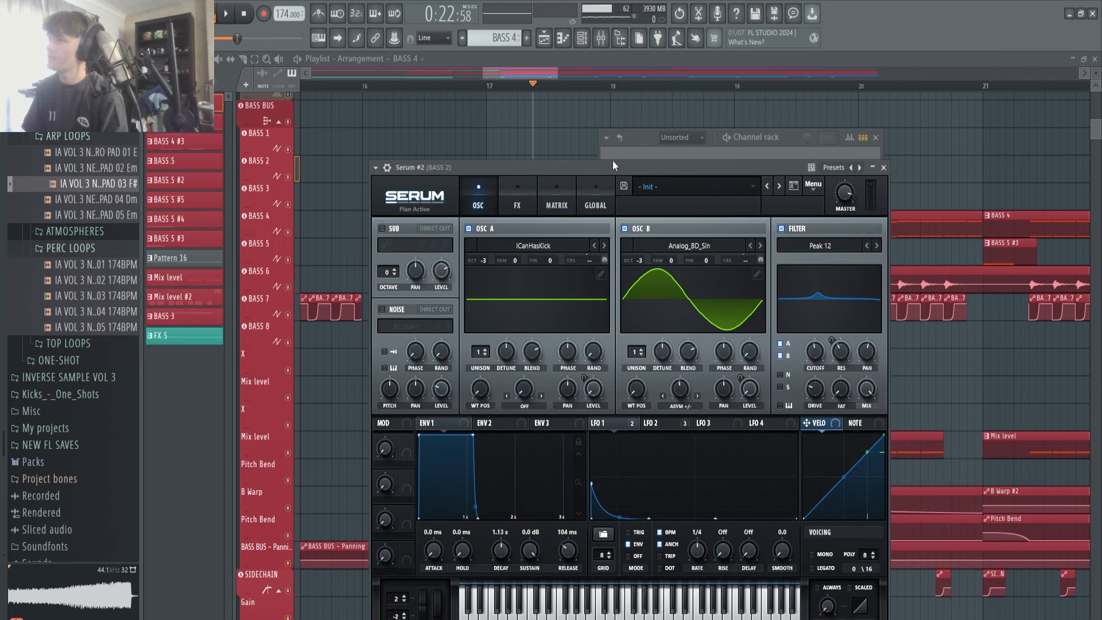
pyautogui.moveTo(542, 167); pyautogui.dragTo(539, 167)
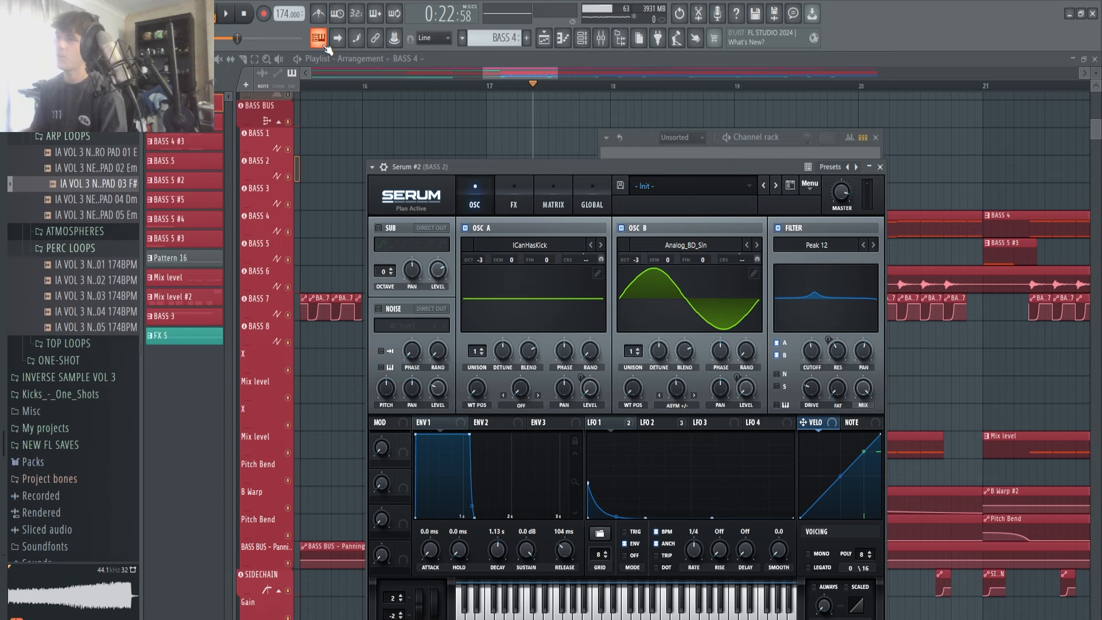
pyautogui.moveTo(512, 164); pyautogui.dragTo(487, 151)
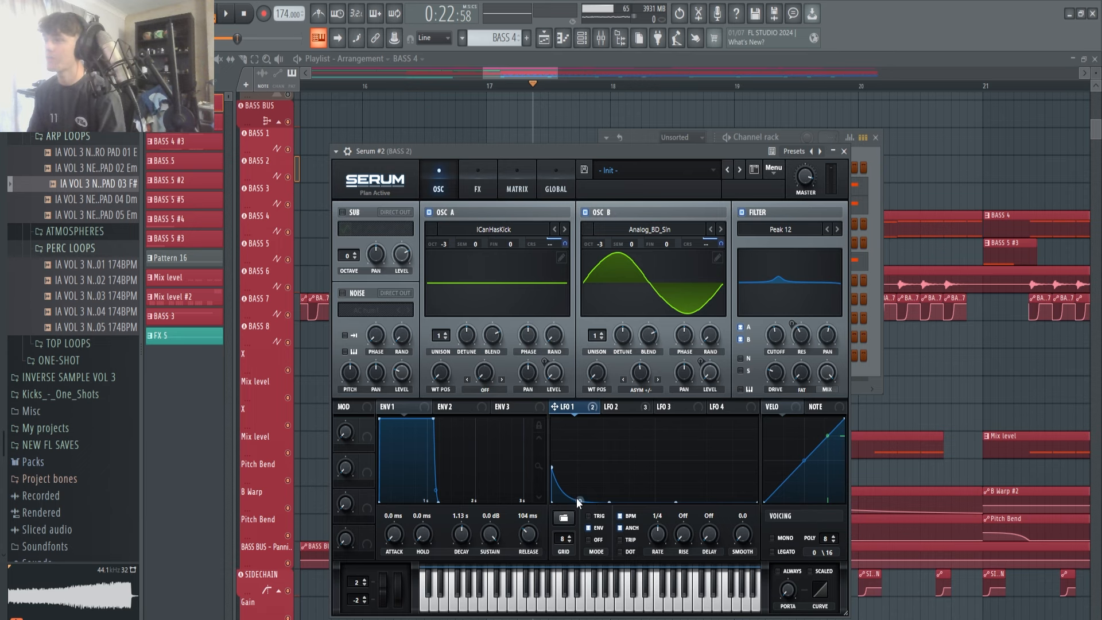
pyautogui.moveTo(491, 154); pyautogui.dragTo(473, 153)
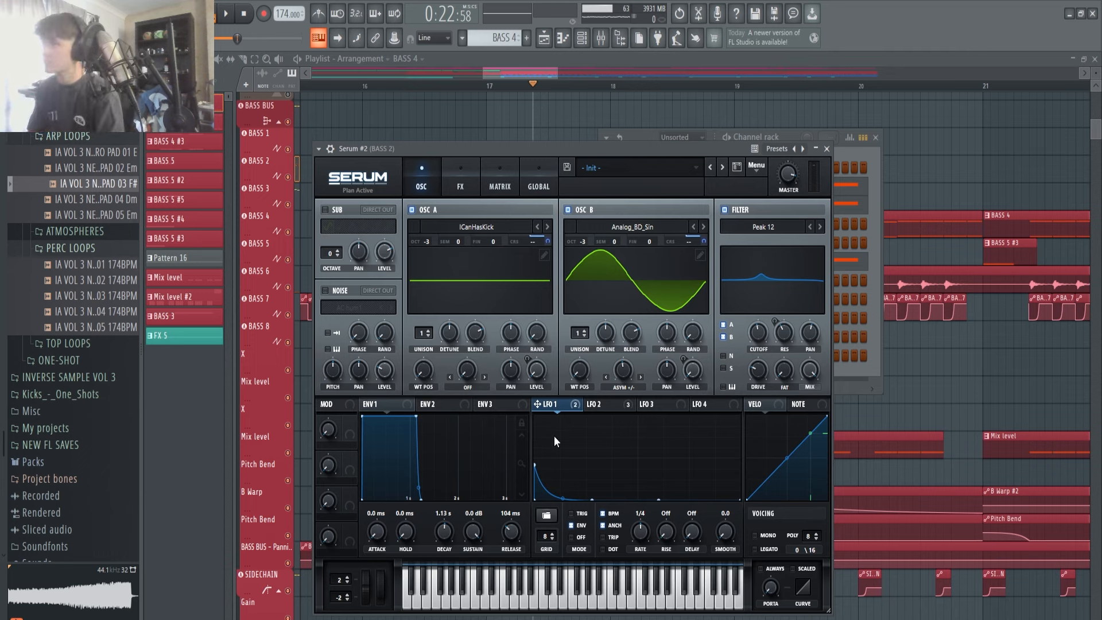
pyautogui.click(601, 403)
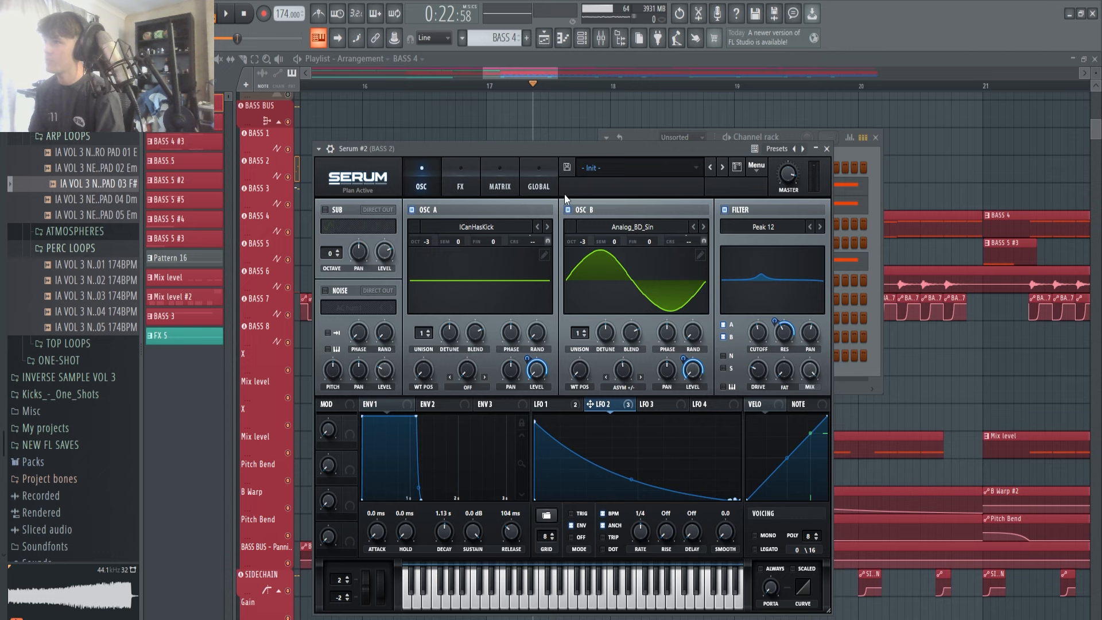
pyautogui.click(464, 177)
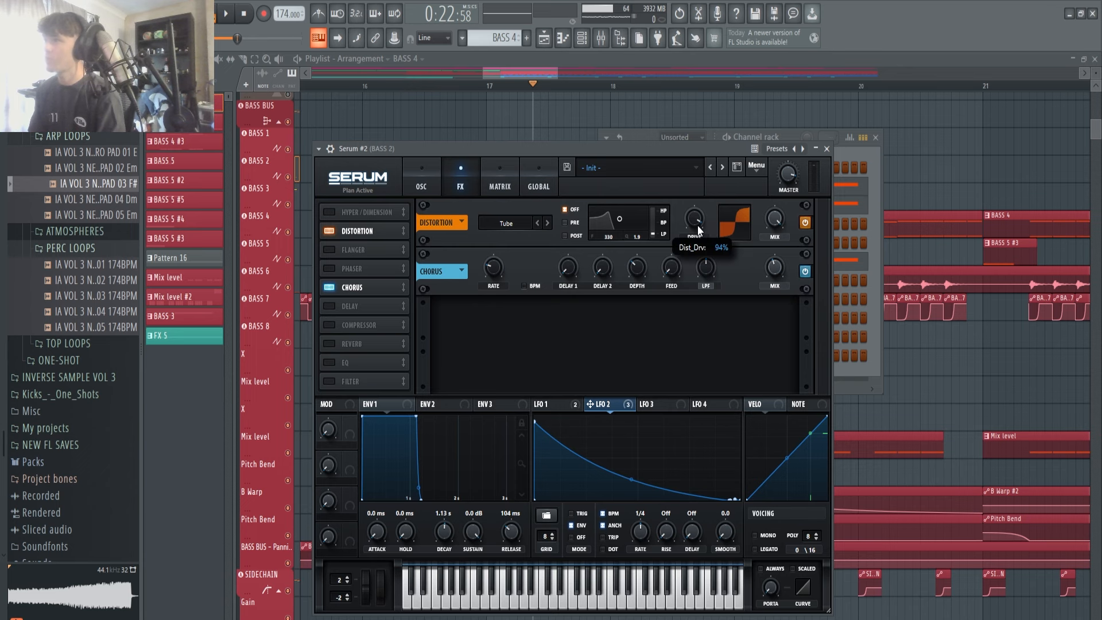
# Open the mixer on BASS 2 and examine its OTT and Disperser effects, closing each one after viewing
pyautogui.click(601, 38)
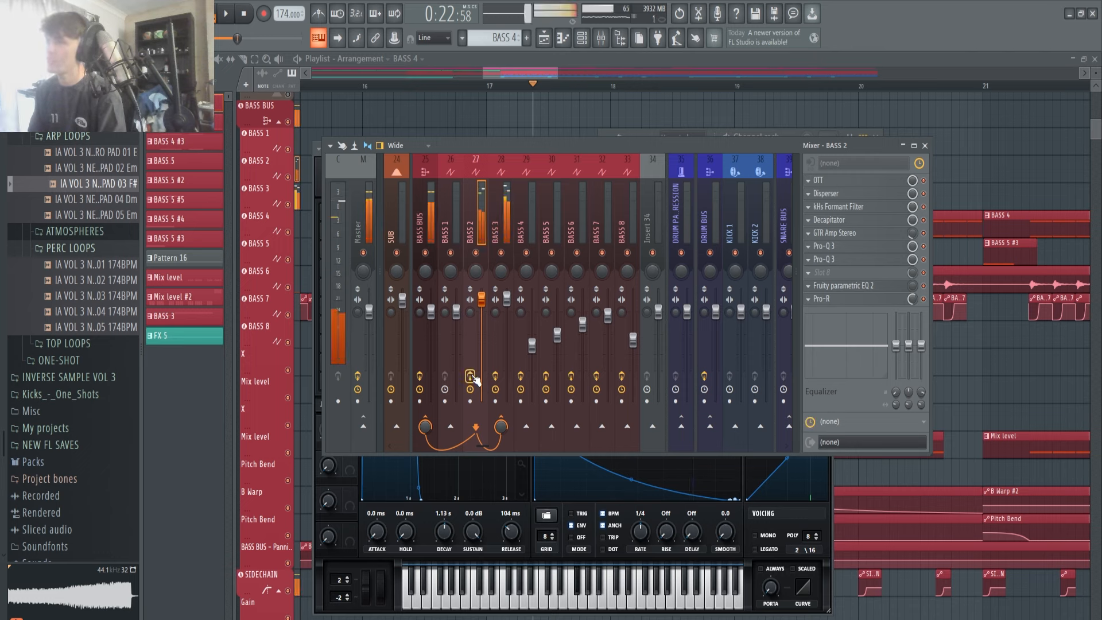
pyautogui.click(828, 180)
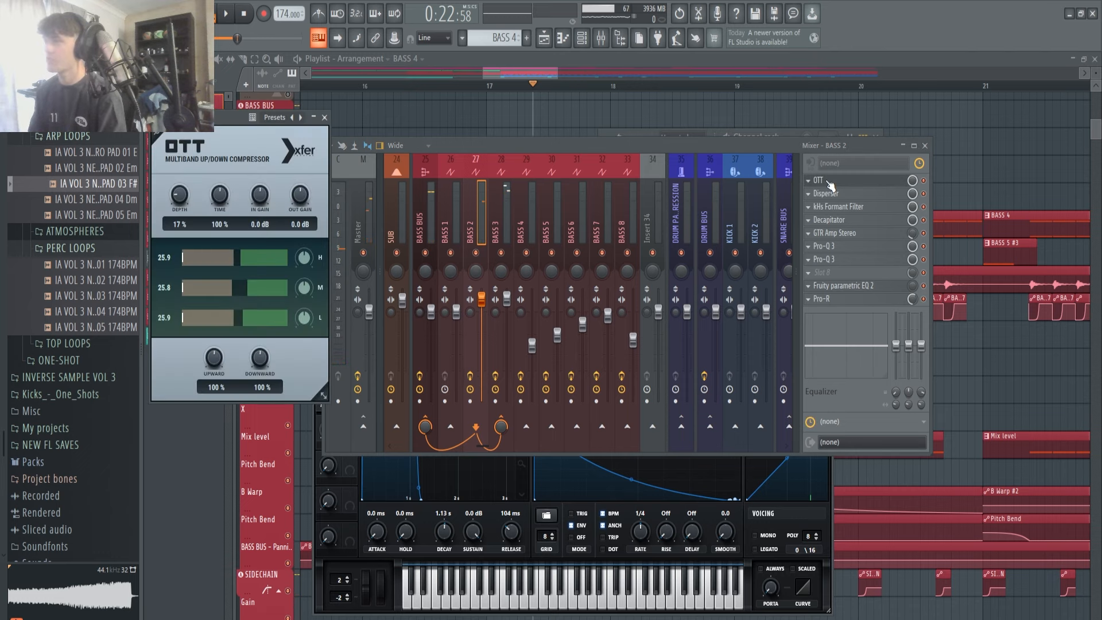
pyautogui.moveTo(221, 119); pyautogui.dragTo(532, 172)
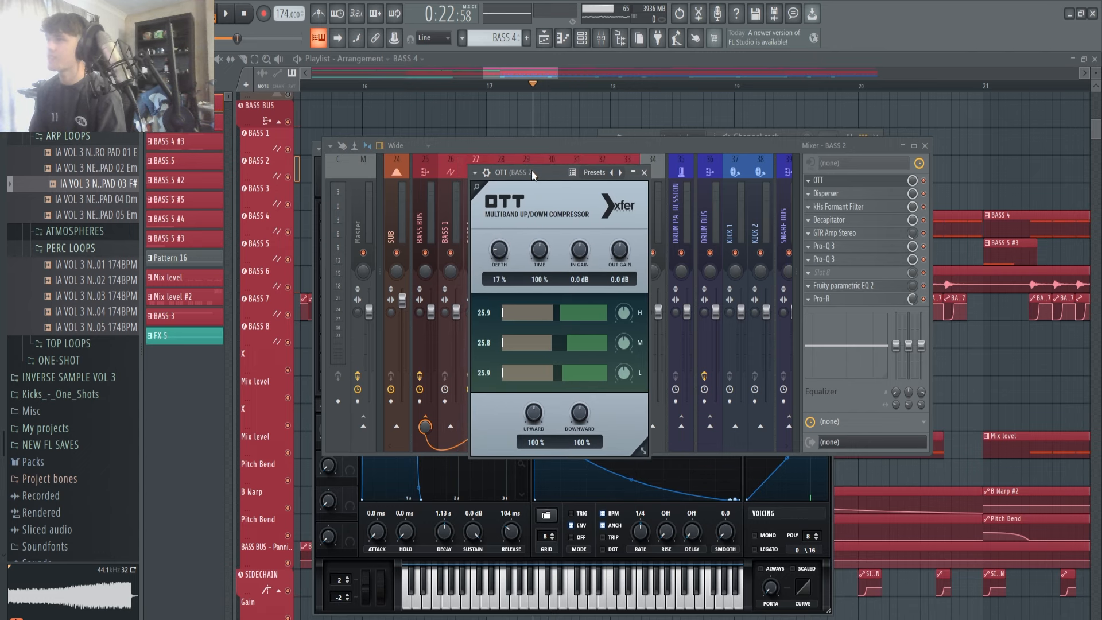
pyautogui.click(642, 173)
pyautogui.click(825, 199)
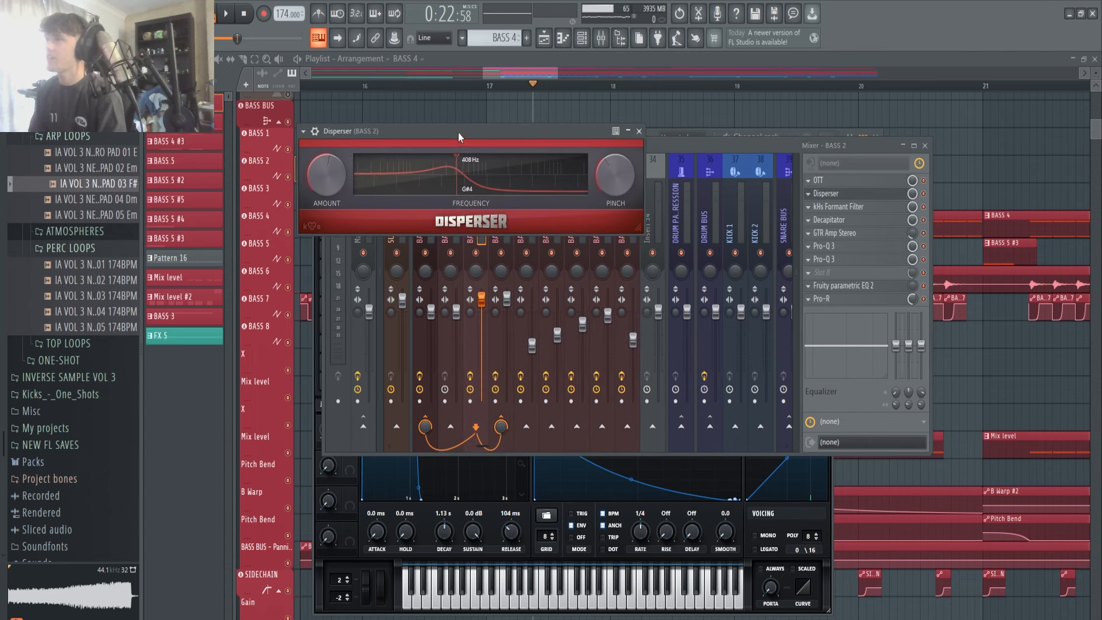
pyautogui.moveTo(457, 133); pyautogui.dragTo(480, 154)
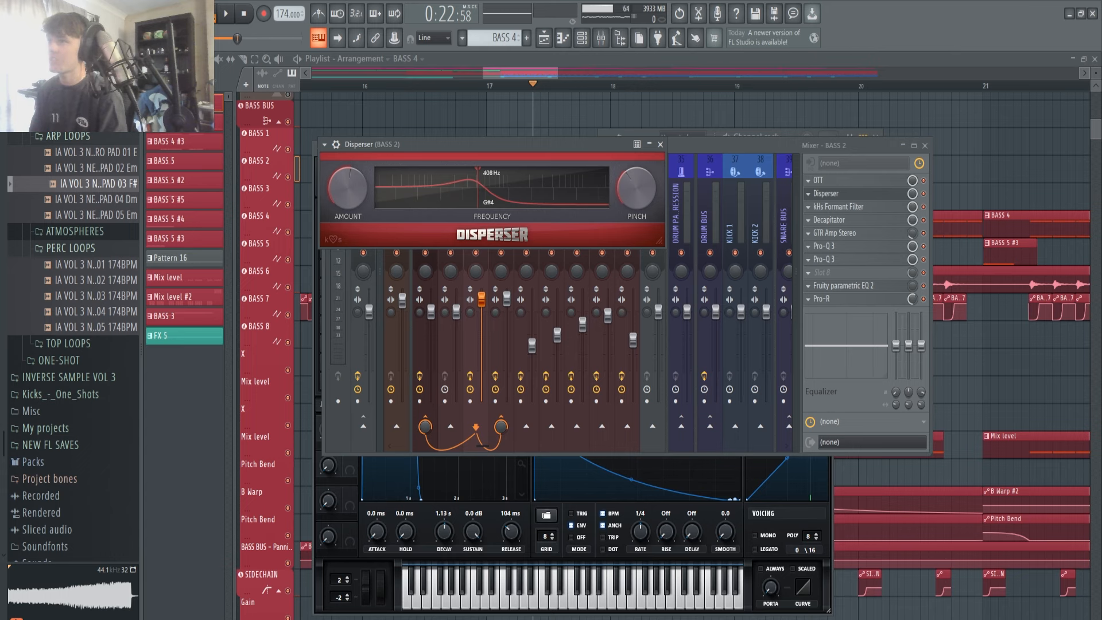
pyautogui.moveTo(625, 148); pyautogui.dragTo(642, 146)
pyautogui.click(677, 142)
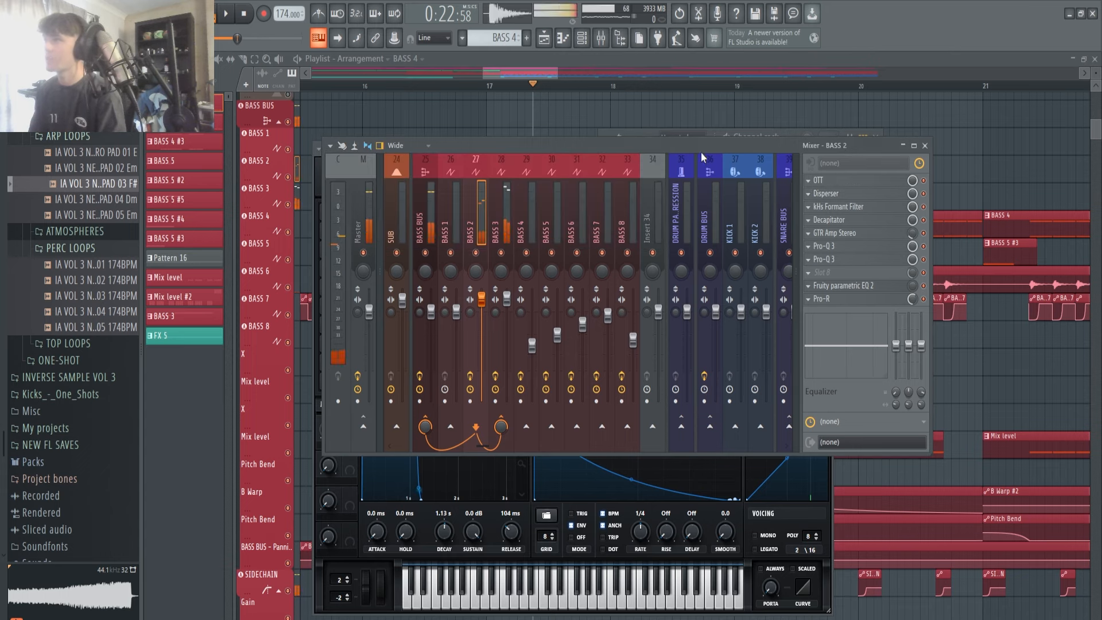
# Examine the kHs Formant Filter and the Decapitator on the BASS 2 insert, then close the Decapitator
pyautogui.click(843, 207)
pyautogui.moveTo(501, 193); pyautogui.dragTo(546, 171)
pyautogui.moveTo(504, 386); pyautogui.dragTo(503, 405)
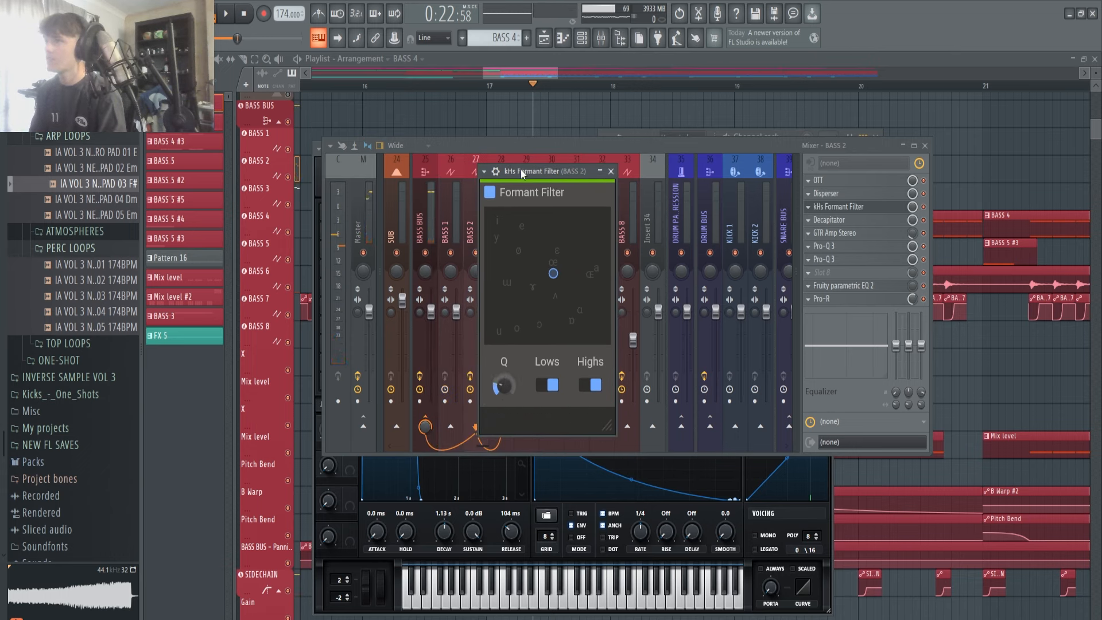
pyautogui.click(828, 220)
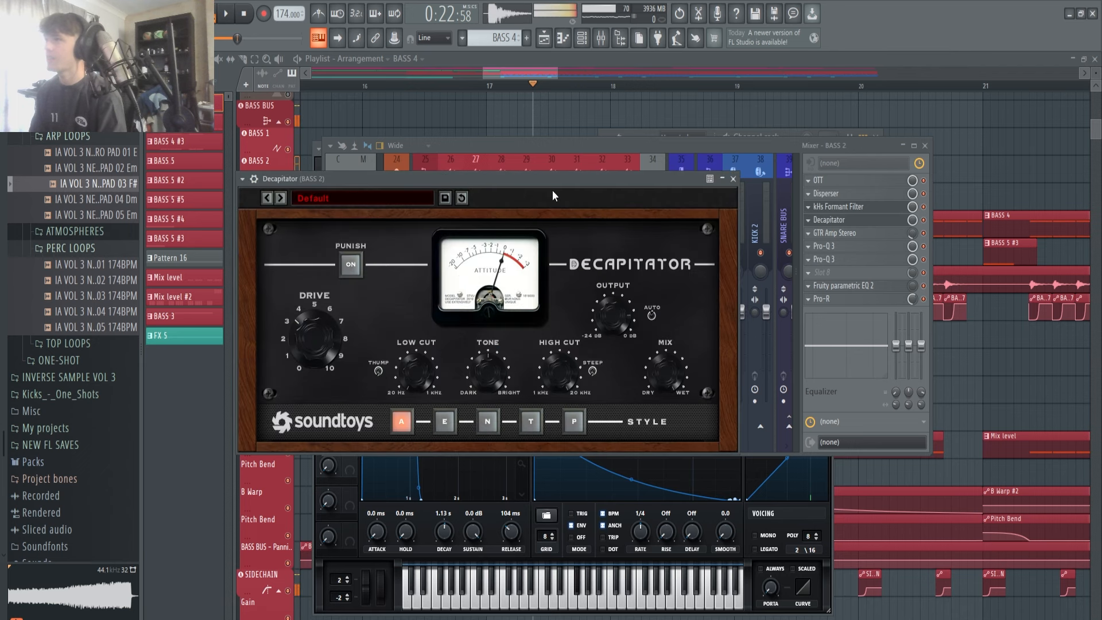
pyautogui.click(733, 178)
pyautogui.click(826, 221)
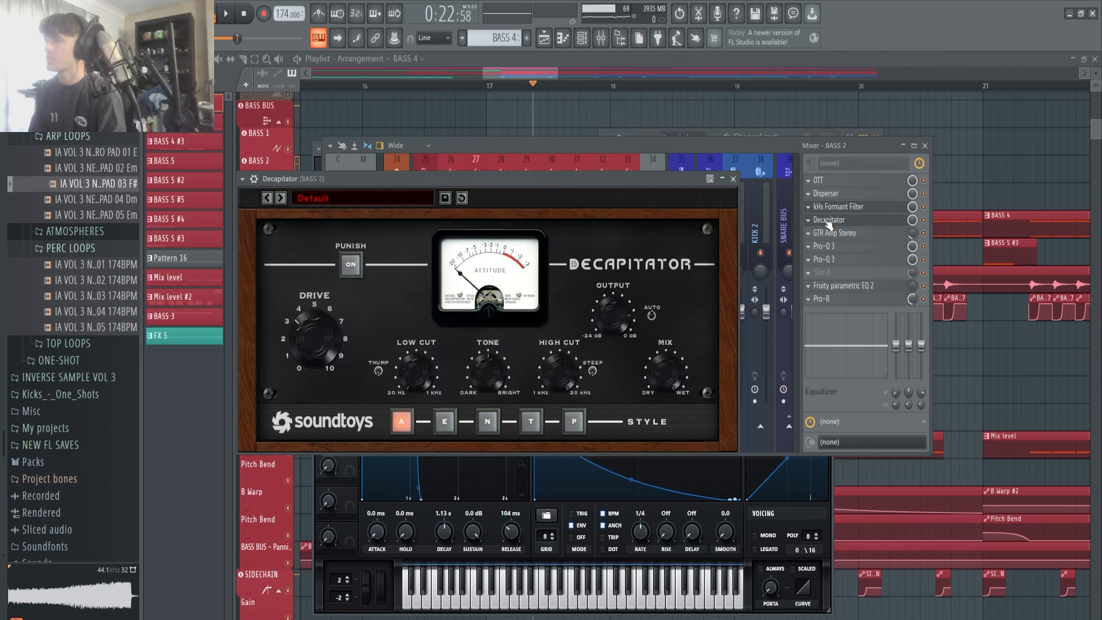
pyautogui.click(819, 223)
# Open GTR Amp Stereo on the BASS 2 insert and audition a higher mix level for it
pyautogui.click(829, 238)
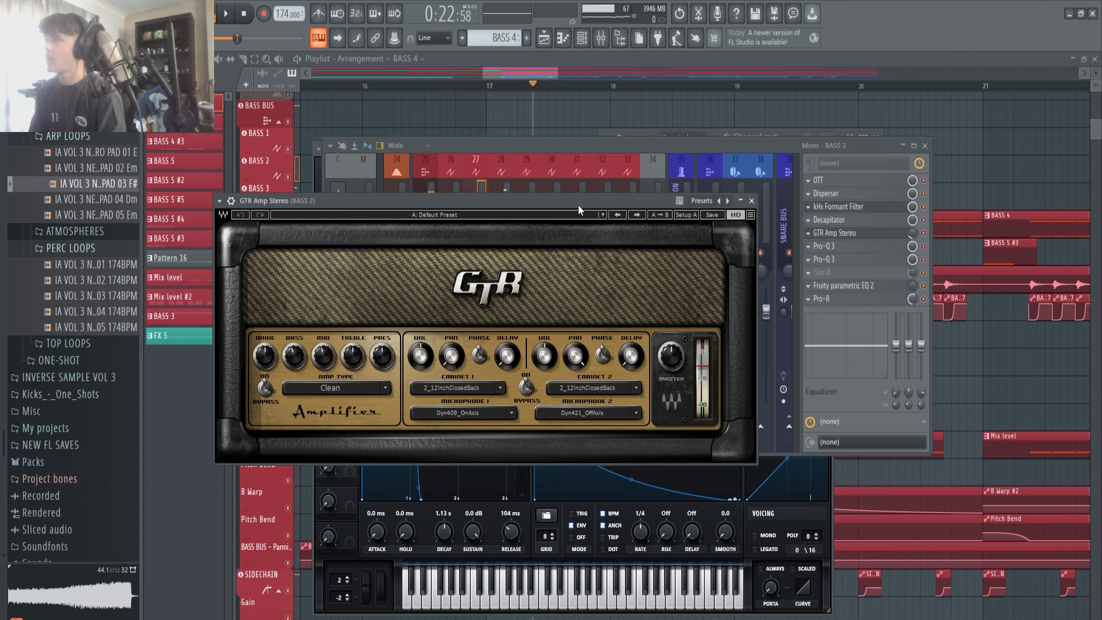
pyautogui.moveTo(578, 204); pyautogui.dragTo(561, 199)
pyautogui.click(916, 235)
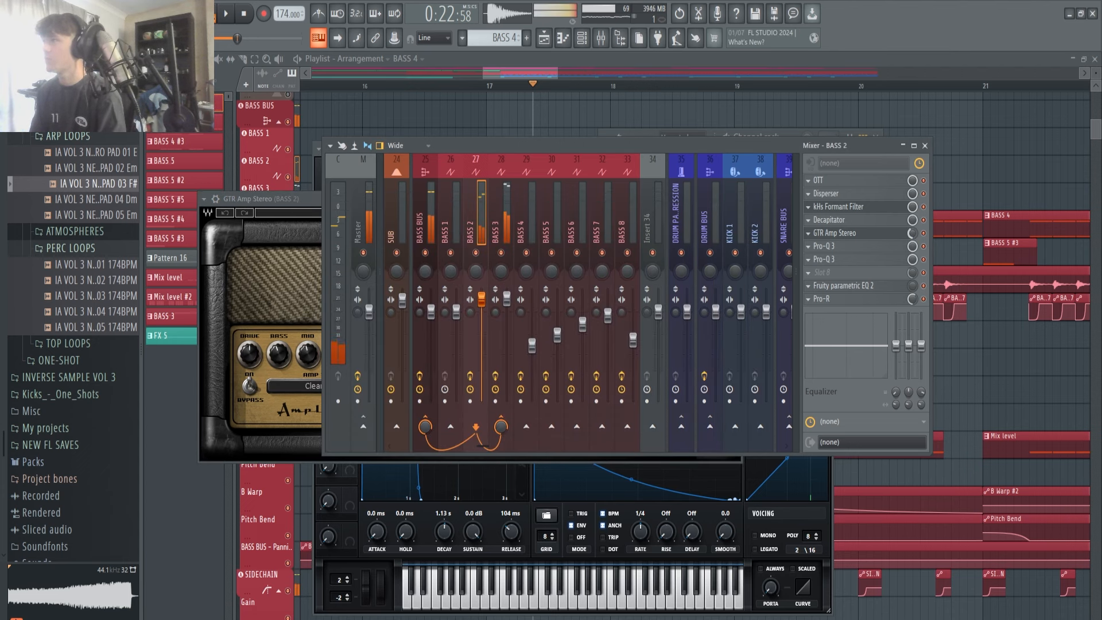
# Examine the curves of both Pro-Q 3 equalizers on the BASS 2 insert and close them
pyautogui.click(829, 259)
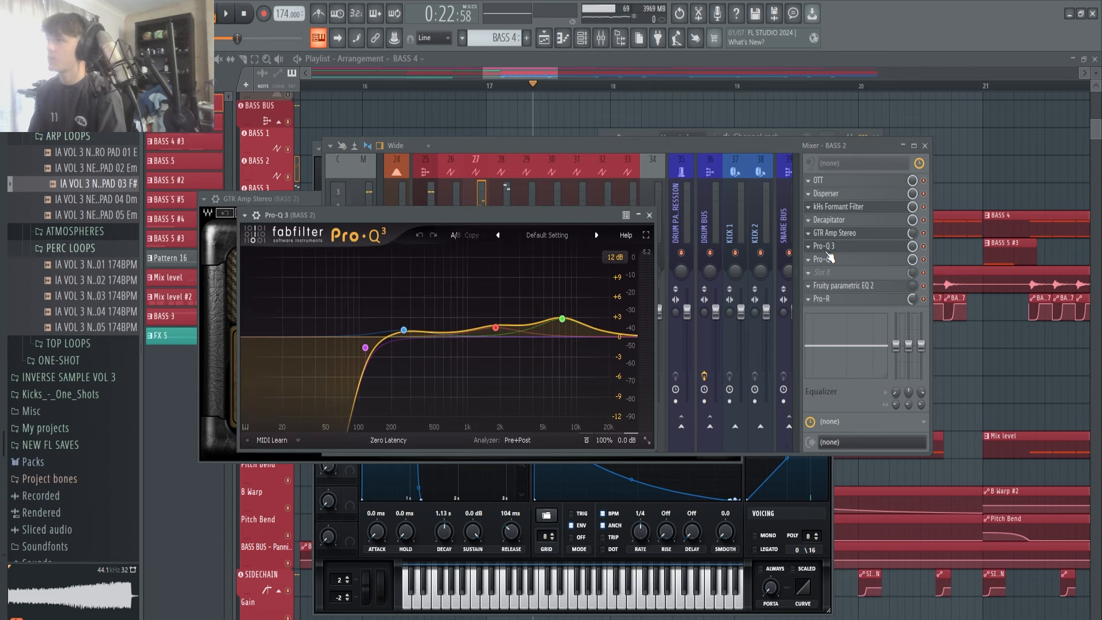
pyautogui.moveTo(425, 216); pyautogui.dragTo(443, 205)
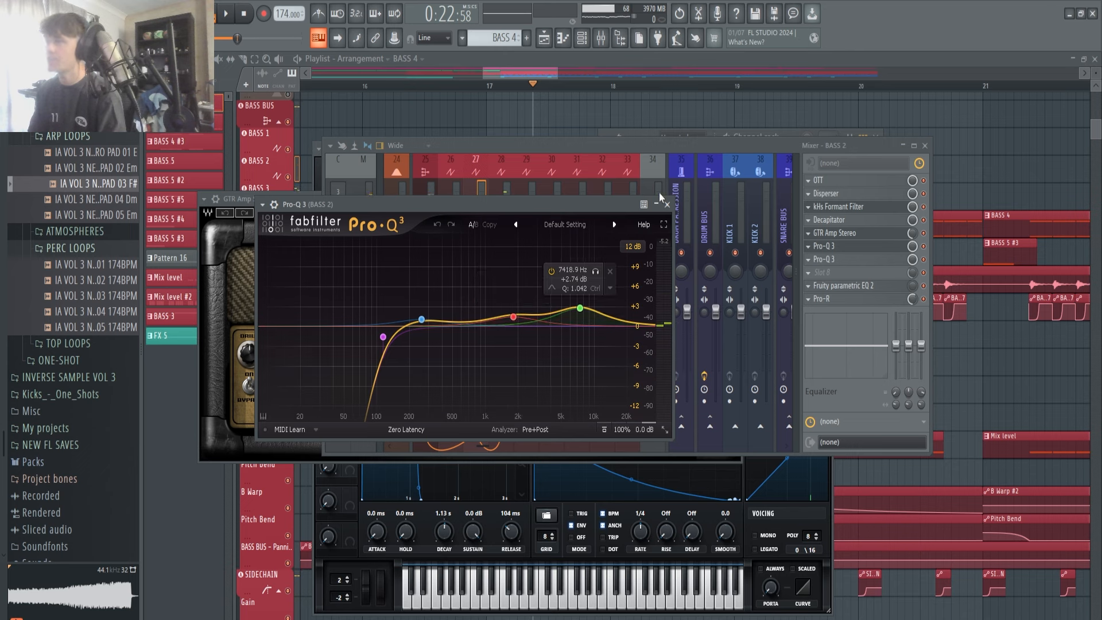
pyautogui.click(829, 259)
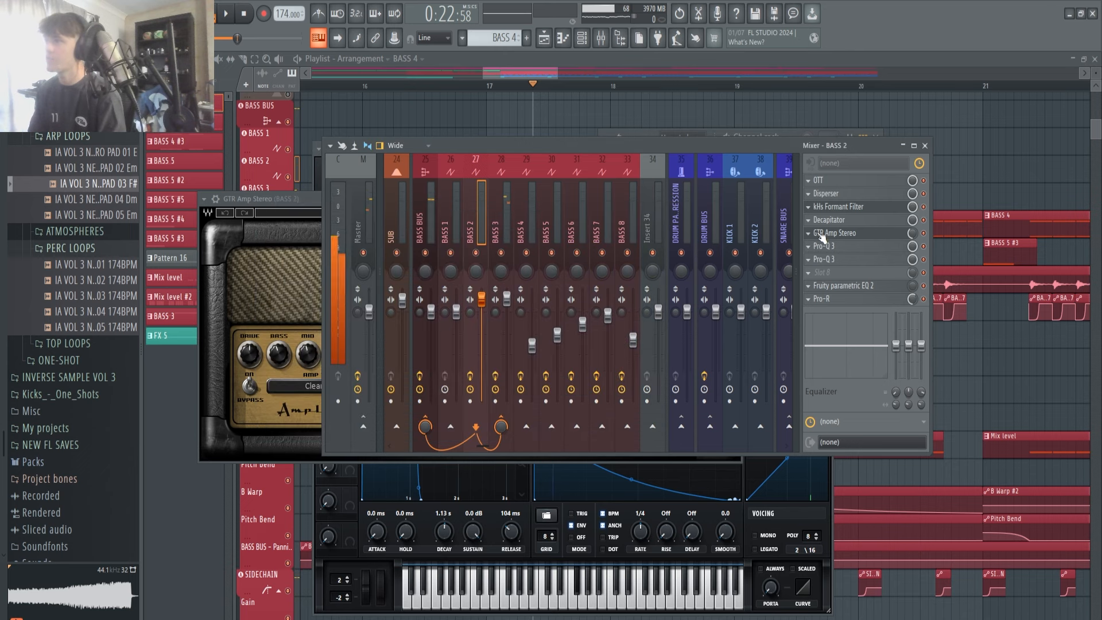
pyautogui.click(830, 259)
pyautogui.moveTo(518, 232); pyautogui.dragTo(549, 195)
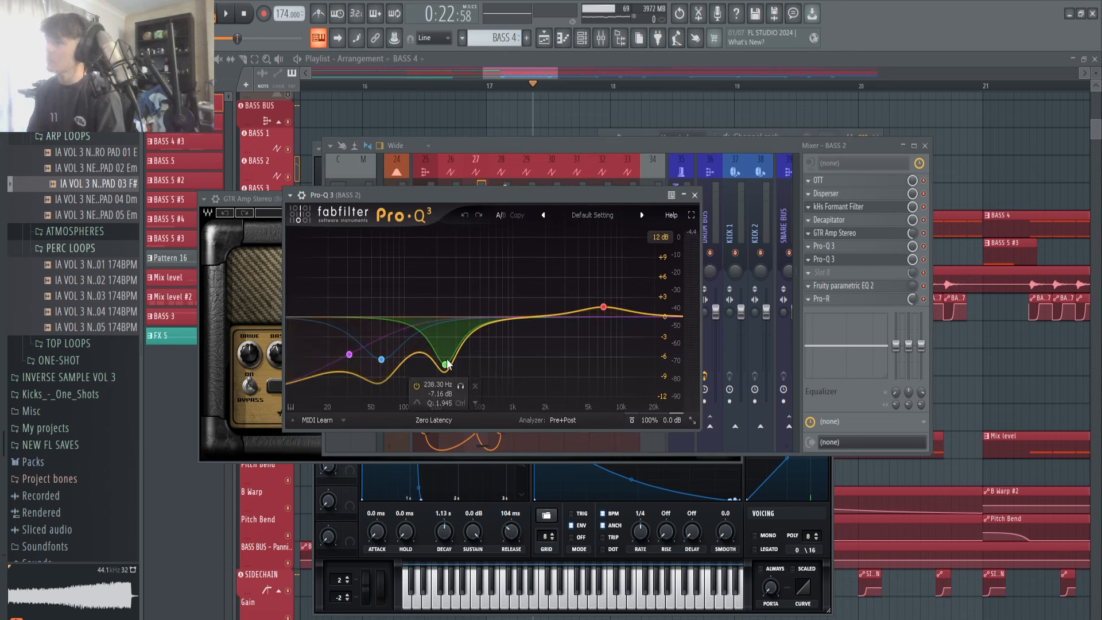
pyautogui.click(694, 195)
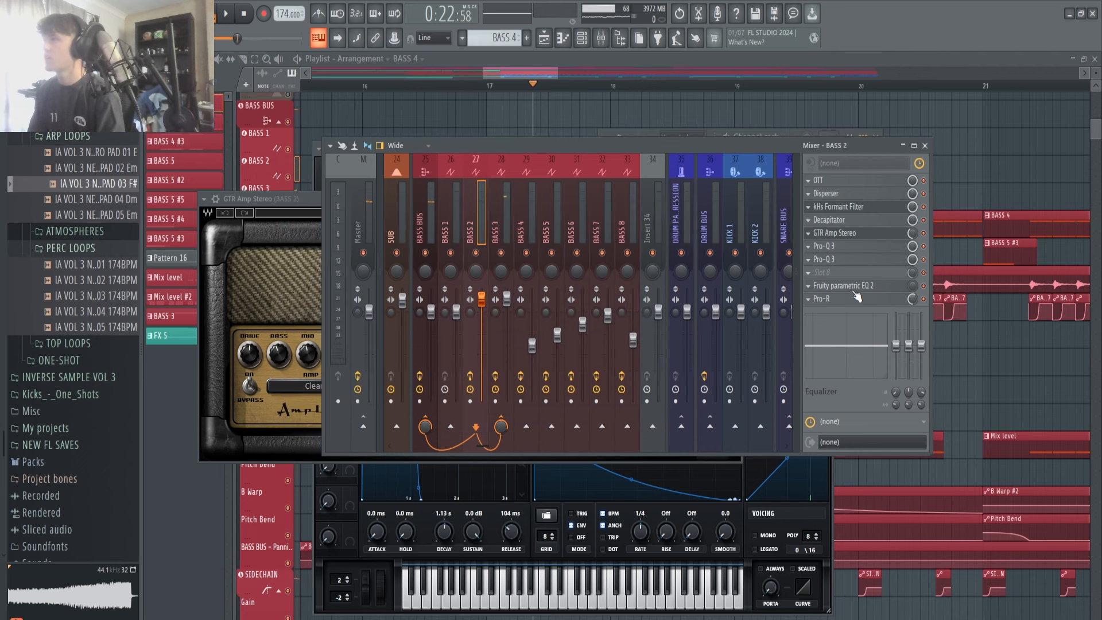
# Examine the low-pass curve of Fruity parametric EQ 2 on BASS 2, then return to the playlist
pyautogui.click(855, 293)
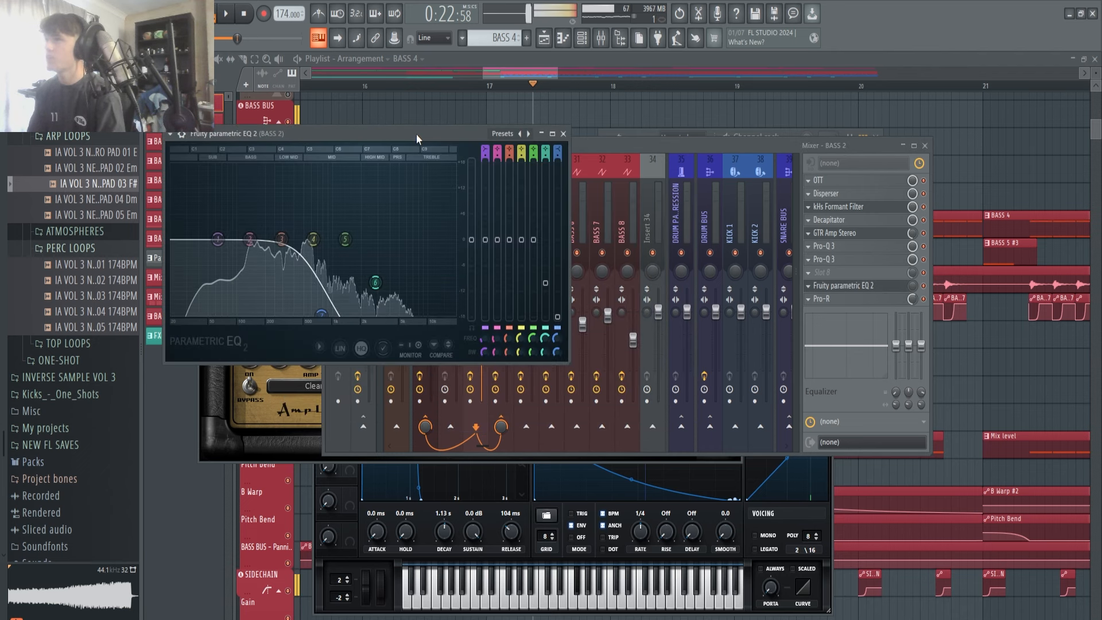
pyautogui.moveTo(415, 133); pyautogui.dragTo(435, 215)
pyautogui.moveTo(494, 147); pyautogui.dragTo(658, 443)
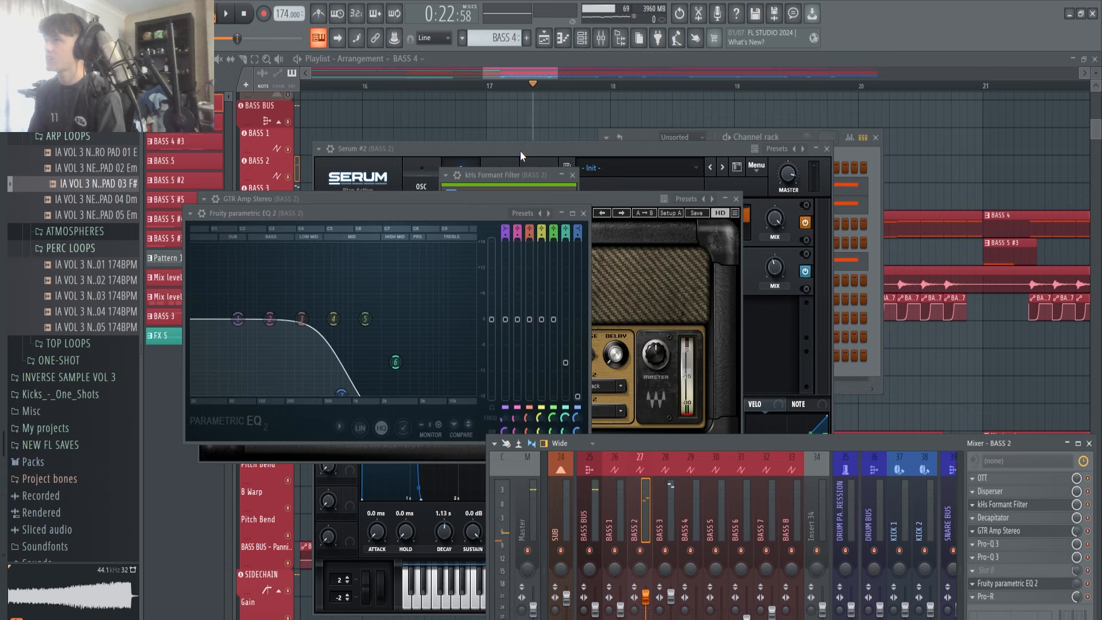
pyautogui.click(542, 124)
# Play the arrangement from bar 17 and look closely at the BASS 4 to BASS 7 clips
pyautogui.scroll(5, 548, 333)
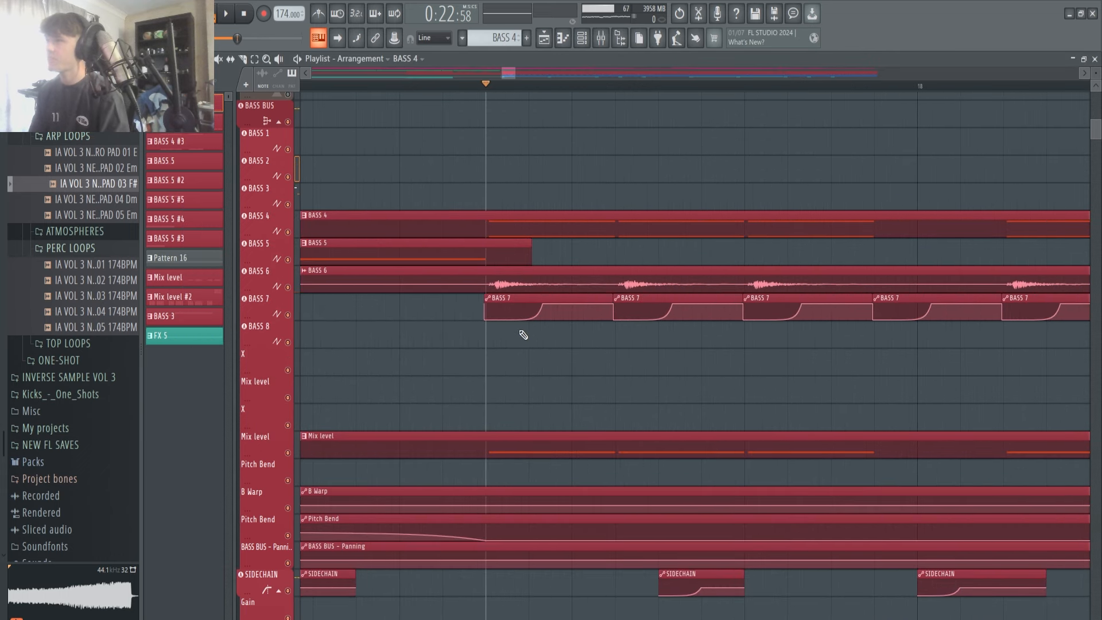
pyautogui.click(602, 48)
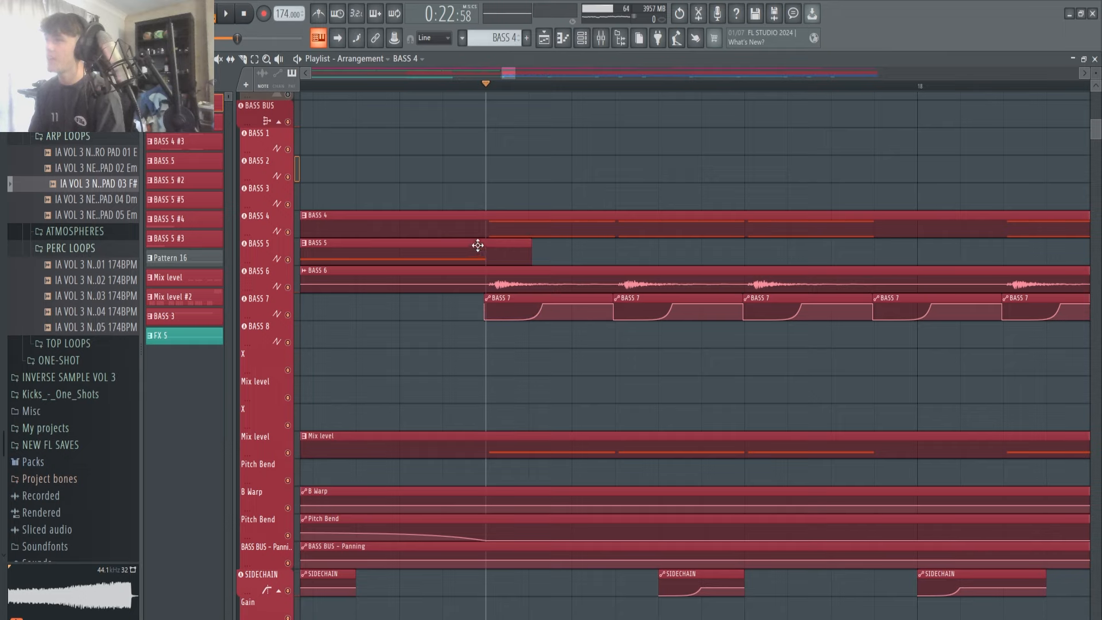
pyautogui.press('space')
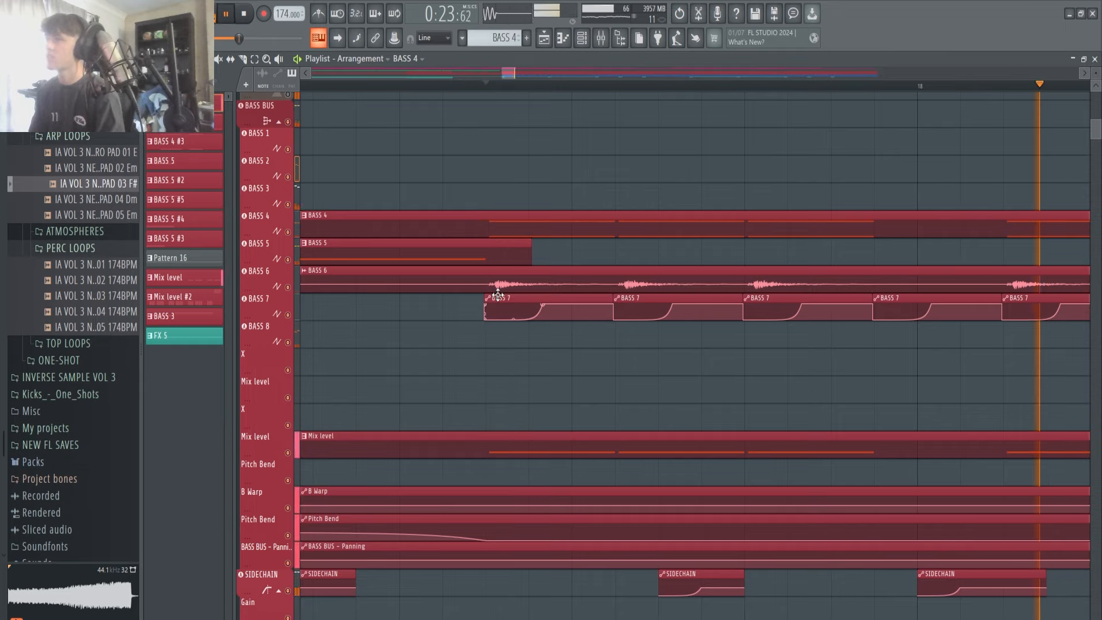
pyautogui.press('space')
pyautogui.scroll(-1, 567, 339)
pyautogui.scroll(2, 567, 338)
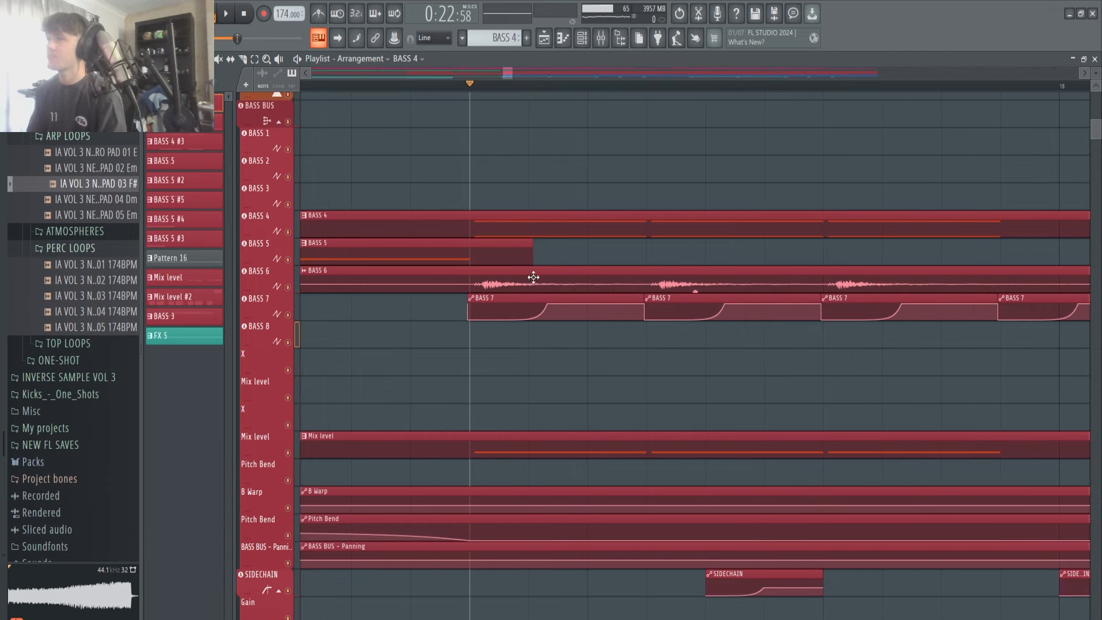
pyautogui.scroll(-2, 652, 247)
# Open the mixer on the BASS 8 insert, examine its kHs Formant Filter and close the plugin
pyautogui.click(601, 38)
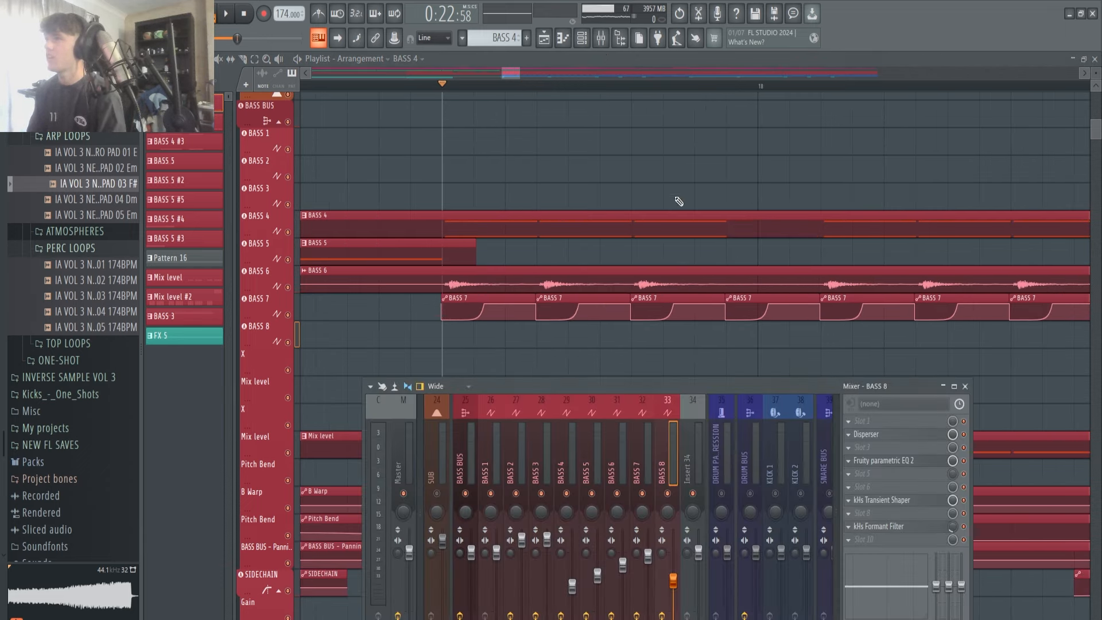
pyautogui.moveTo(716, 379); pyautogui.dragTo(694, 303)
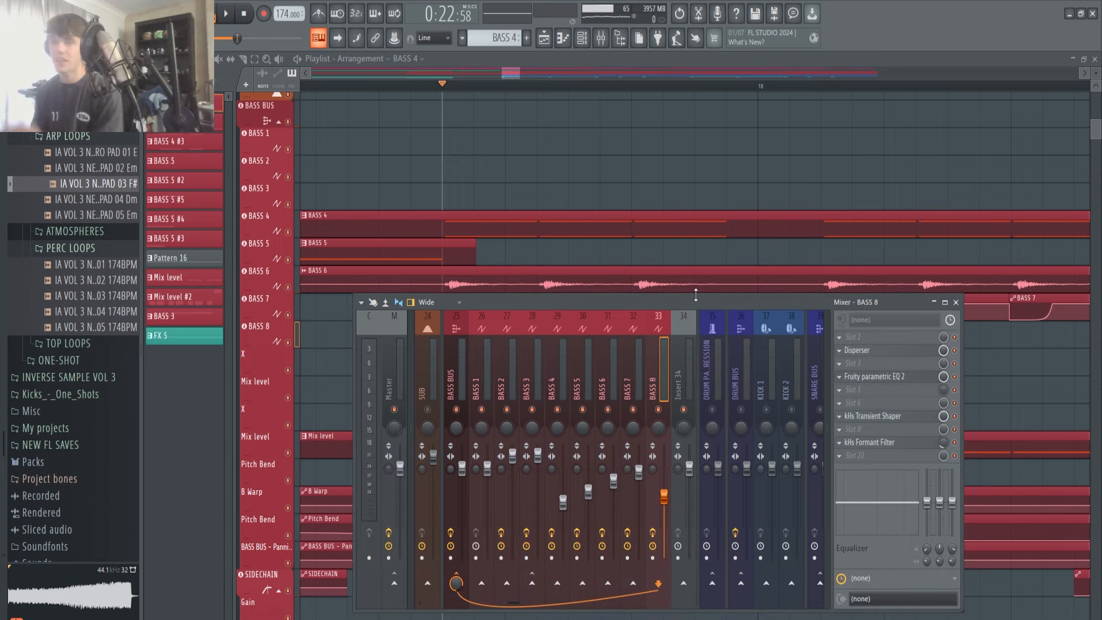
pyautogui.click(892, 444)
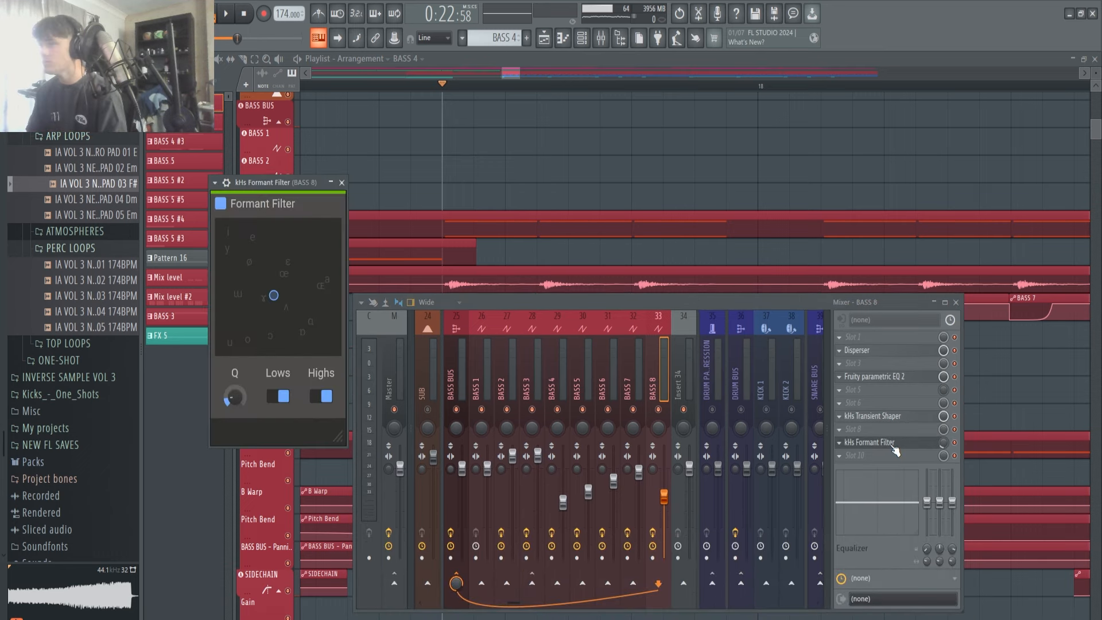
pyautogui.click(894, 449)
# Play the bass with the BASS 3 insert selected, and compare its effects chain with that of BASS 2
pyautogui.press('Left')
pyautogui.press('Left')
pyautogui.press('Left')
pyautogui.press('Left')
pyautogui.press('Left')
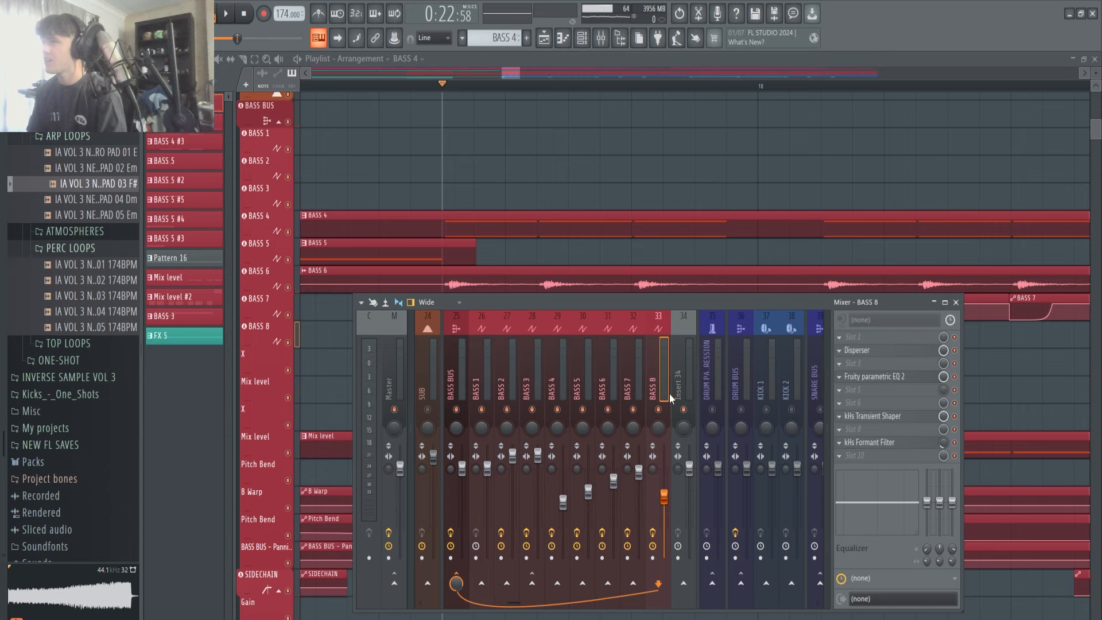
pyautogui.press('space')
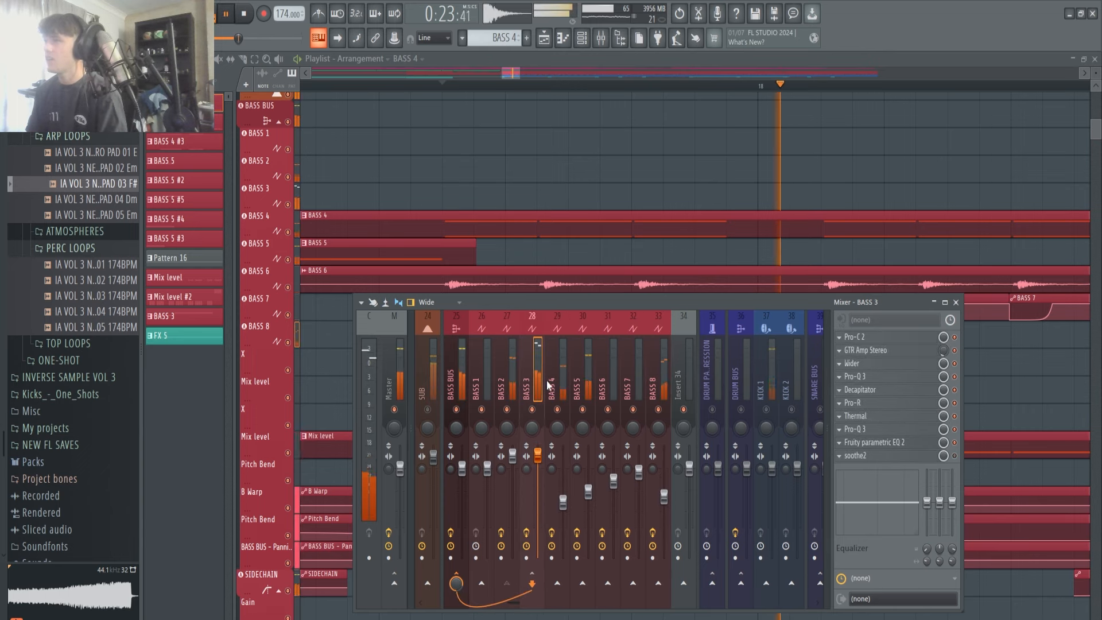
pyautogui.press('space')
pyautogui.click(514, 388)
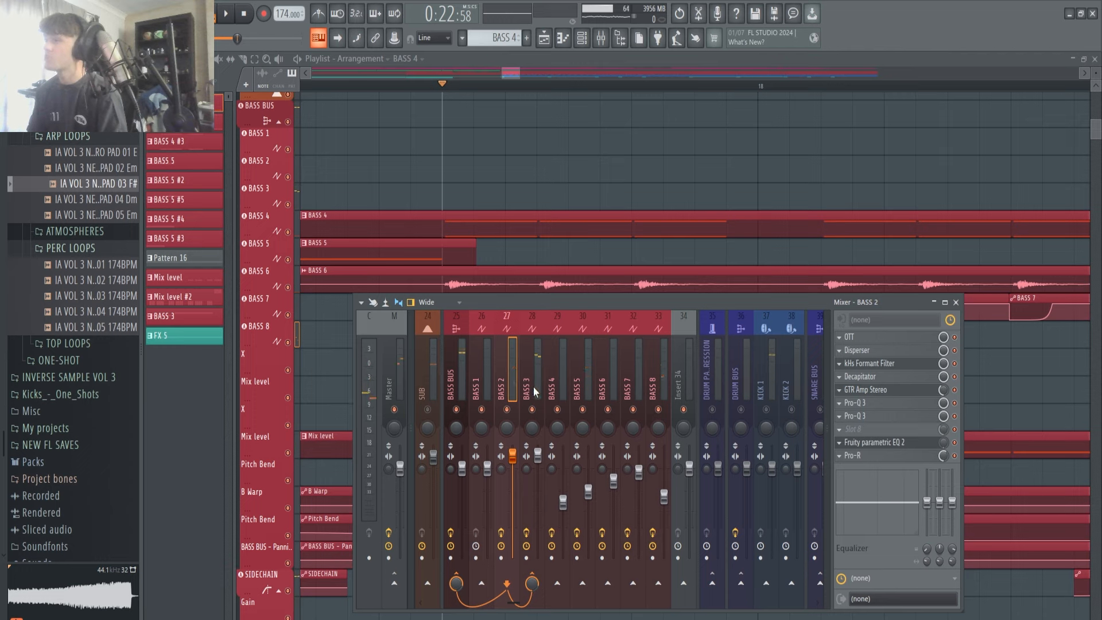
pyautogui.click(533, 388)
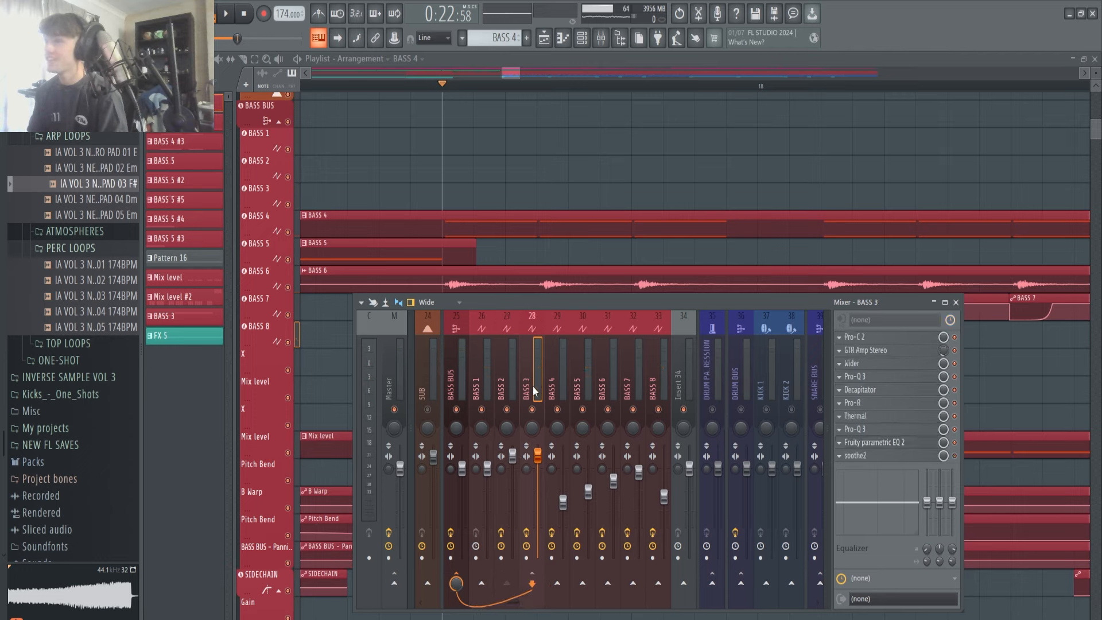
# Open Pro-C 2 on the BASS 3 insert, play the bass to watch its compression, and close it
pyautogui.click(849, 338)
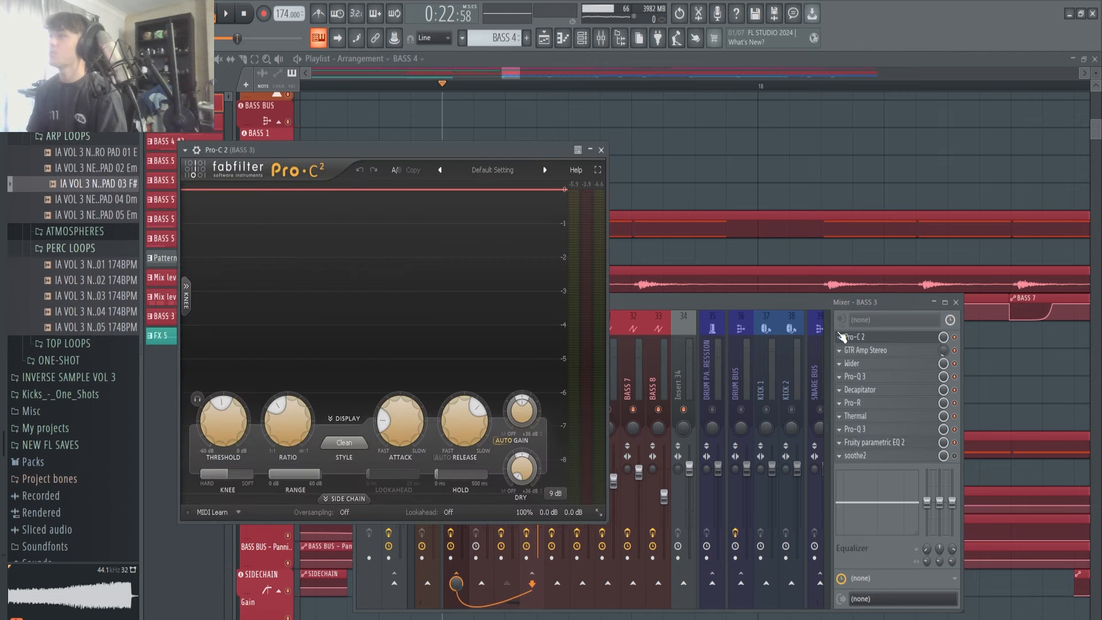
pyautogui.press('space')
pyautogui.press('space')
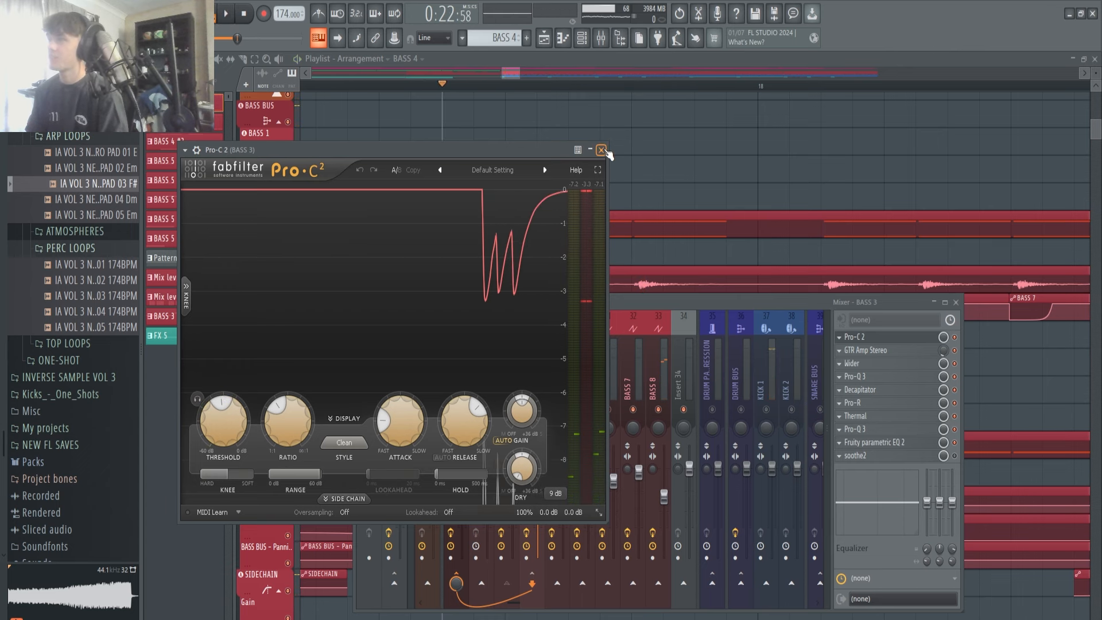
pyautogui.click(601, 150)
# Open Wider on the BASS 3 insert, play the bass through it, and close the plugin
pyautogui.click(861, 364)
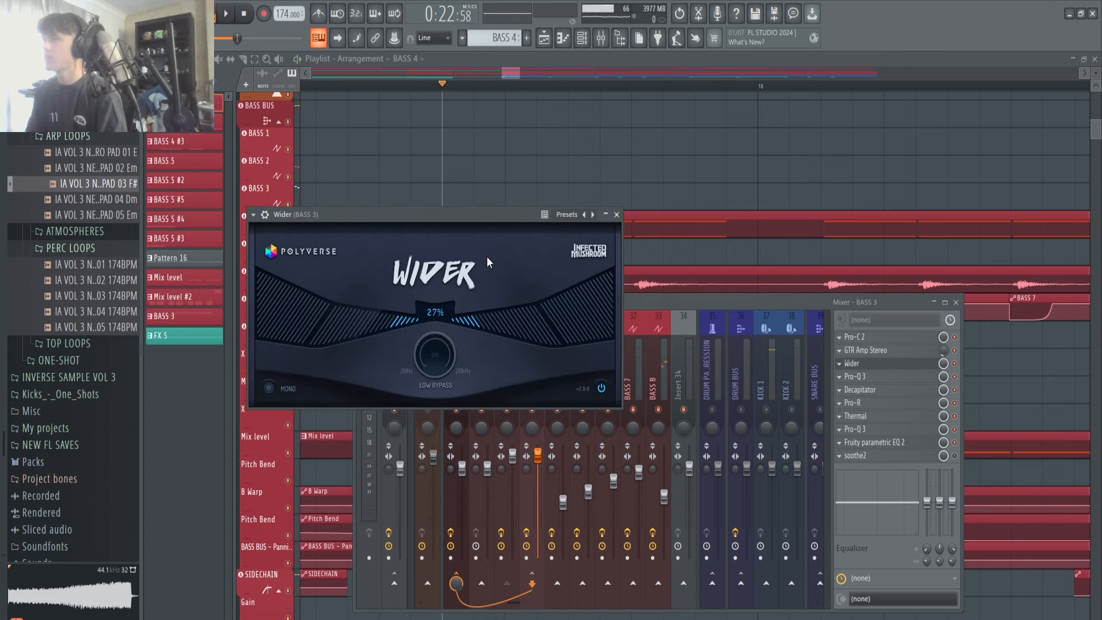
pyautogui.press('space')
pyautogui.press('space')
pyautogui.click(927, 362)
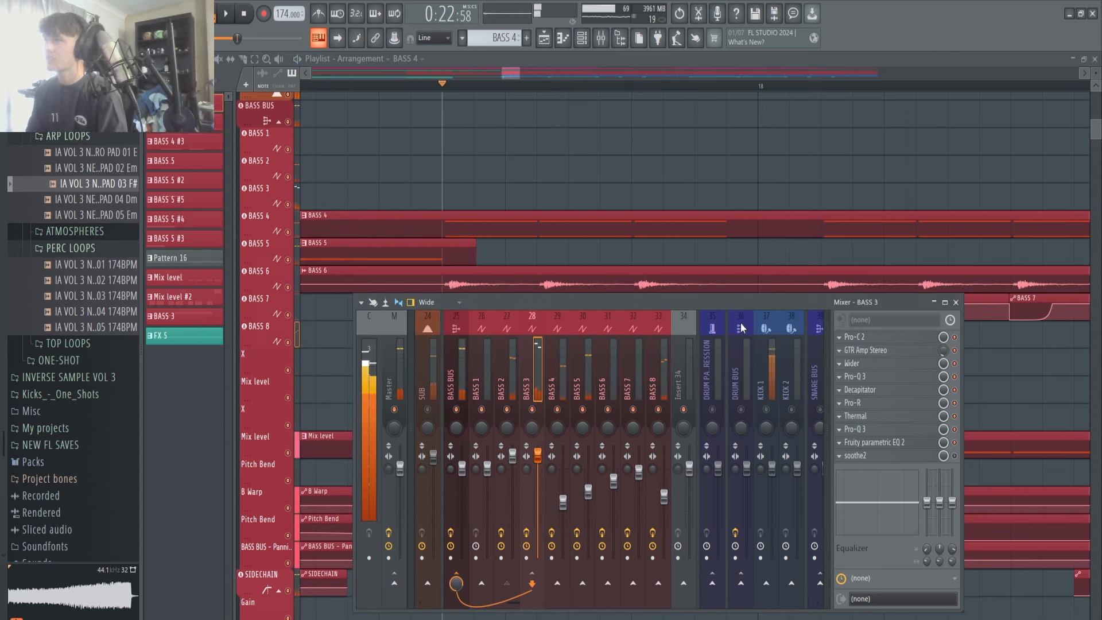
# Open the Decapitator on the BASS 3 insert, play the bass through it, and close the plugin
pyautogui.click(861, 390)
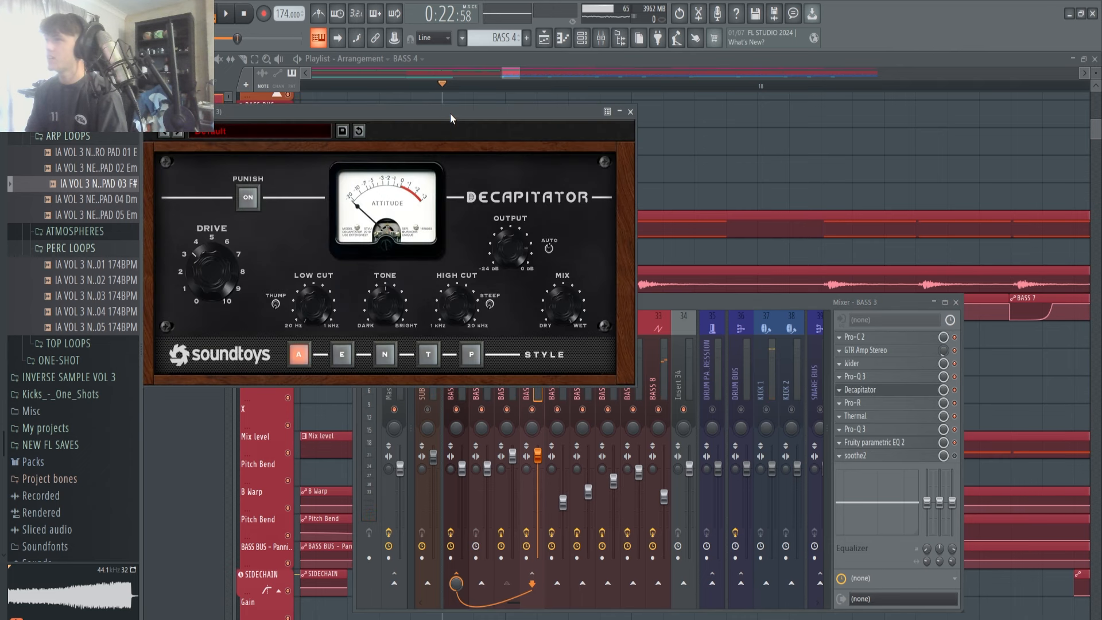
pyautogui.press('space')
pyautogui.press('space')
pyautogui.click(861, 390)
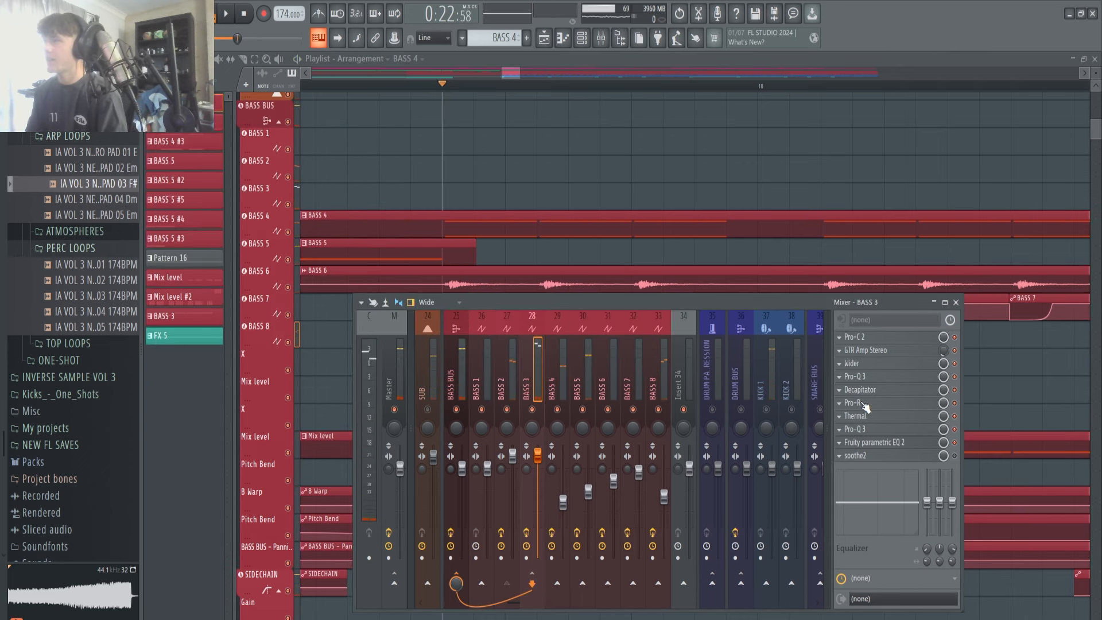
# Open Pro-R on the BASS 3 insert and play the bass through its reverb
pyautogui.click(865, 407)
pyautogui.press('space')
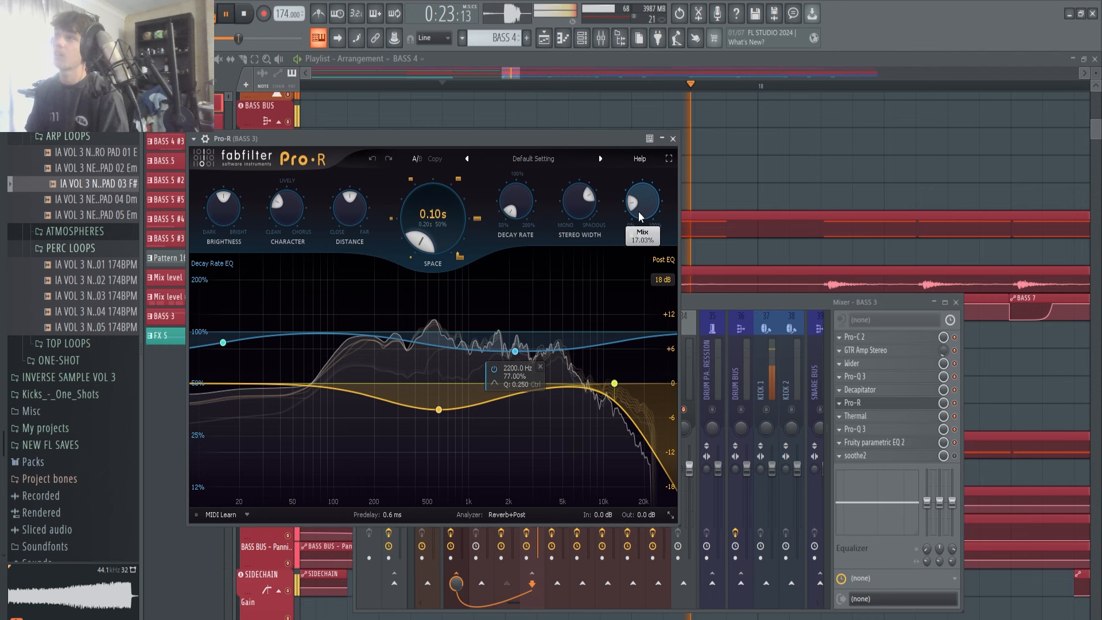
pyautogui.press('space')
# Try a much higher Pro-R mix while playing the bass, turn the mix back down, and close the plugin
pyautogui.moveTo(638, 211); pyautogui.dragTo(669, 95)
pyautogui.moveTo(599, 135); pyautogui.dragTo(615, 135)
pyautogui.press('space')
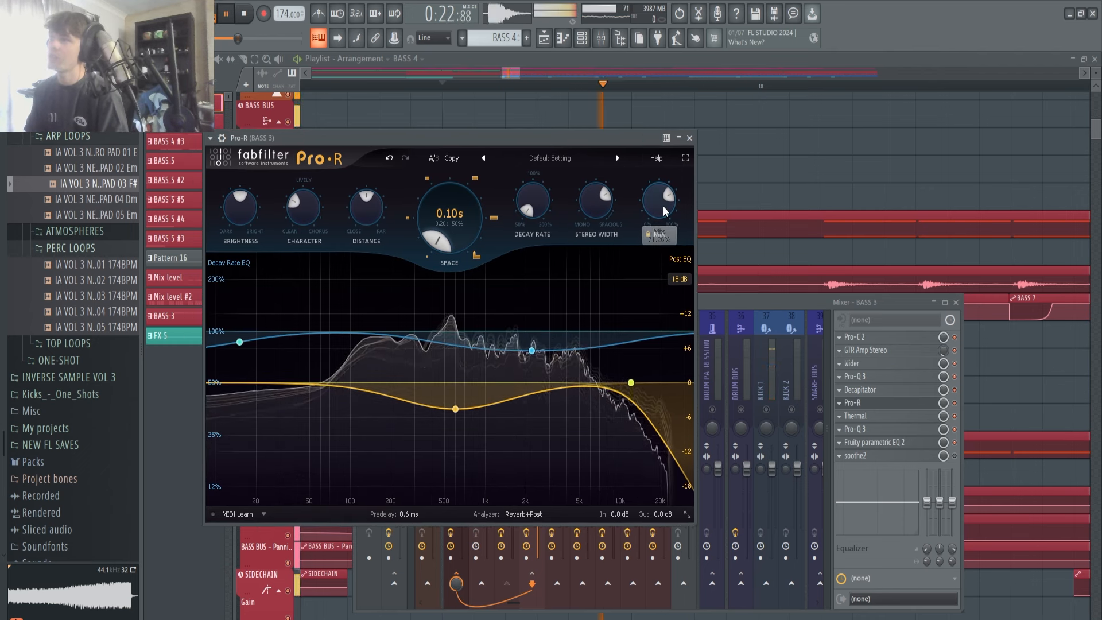
pyautogui.press('space')
pyautogui.moveTo(663, 208); pyautogui.dragTo(630, 304)
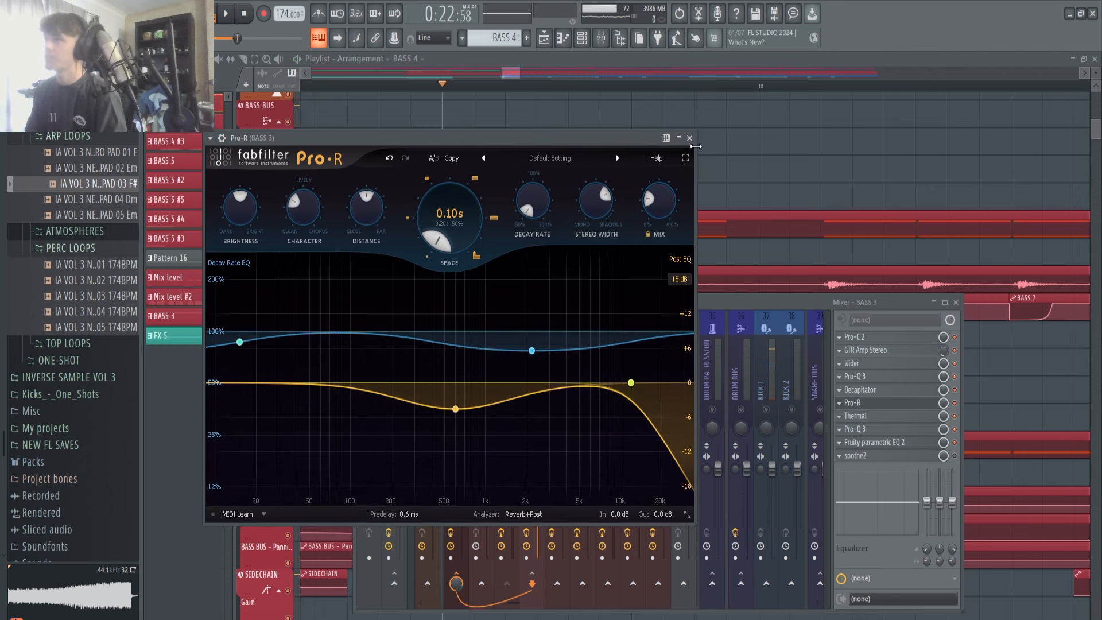
pyautogui.click(690, 137)
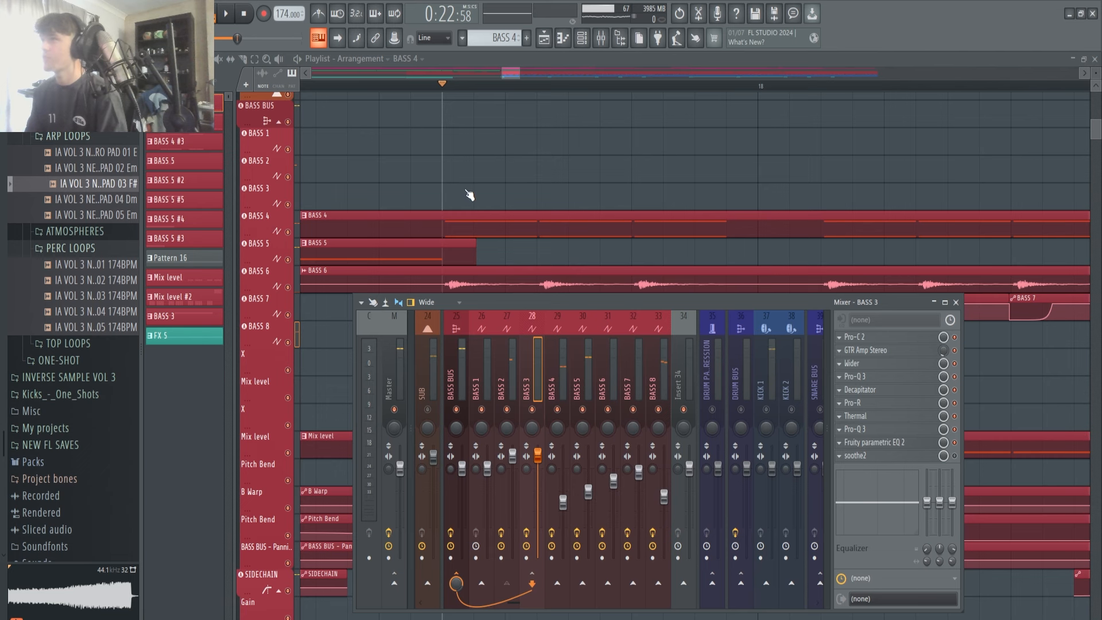
# Play the bass through Thermal on the BASS 3 insert and close the plugin
pyautogui.press('space')
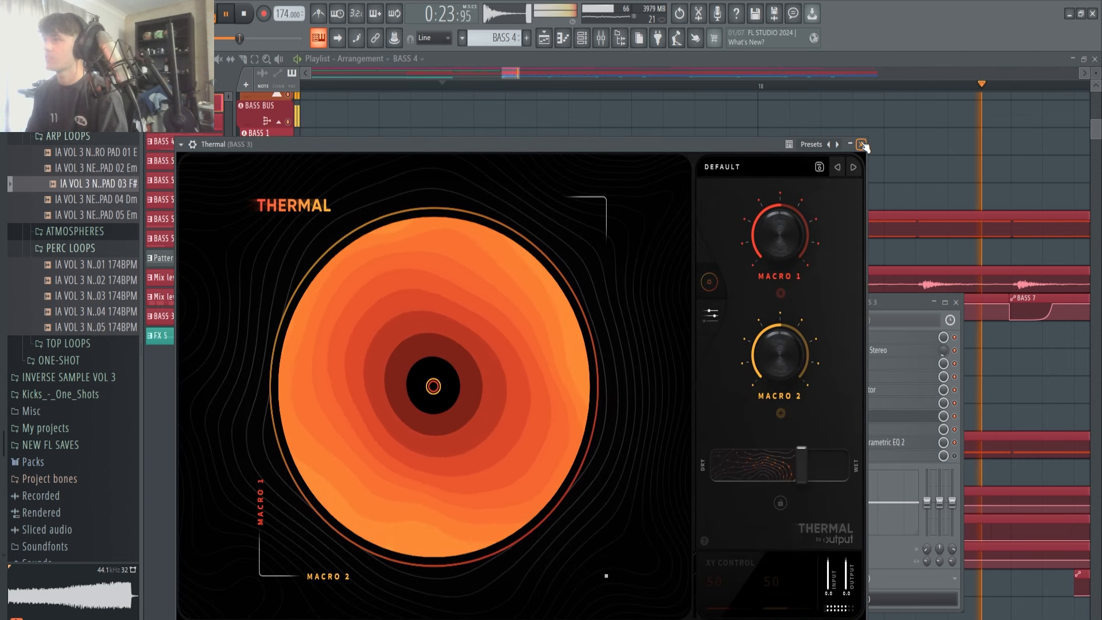
pyautogui.click(862, 144)
pyautogui.press('space')
# View the second Pro-Q 3 curve and the Fruity parametric EQ 2 curve on the BASS 3 insert, closing each plugin
pyautogui.click(872, 430)
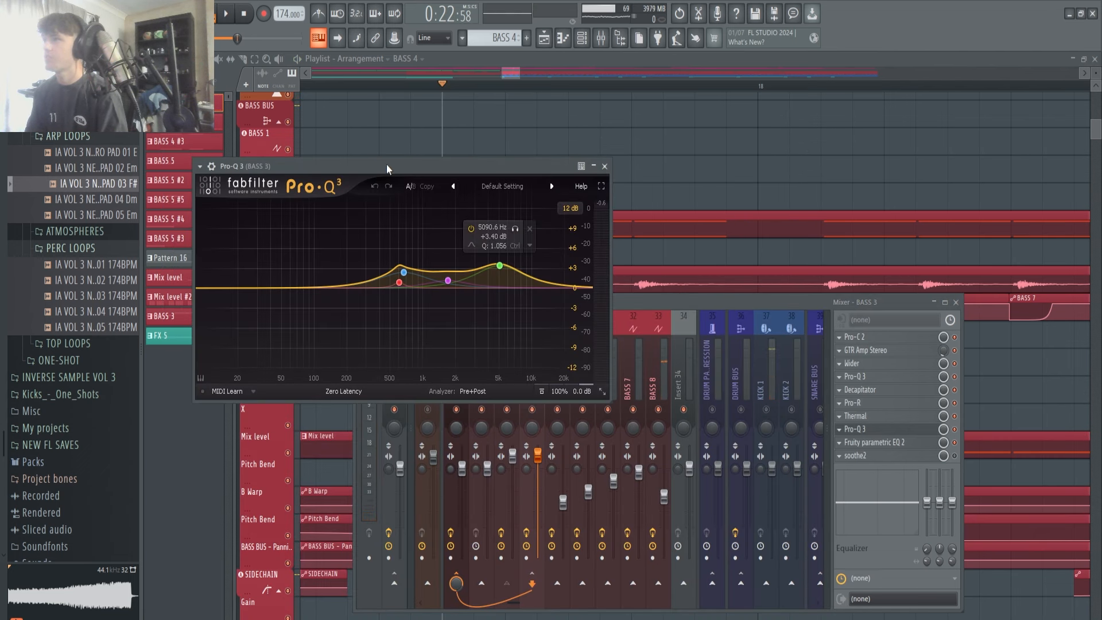
pyautogui.moveTo(388, 169); pyautogui.dragTo(448, 198)
pyautogui.click(619, 173)
pyautogui.click(873, 442)
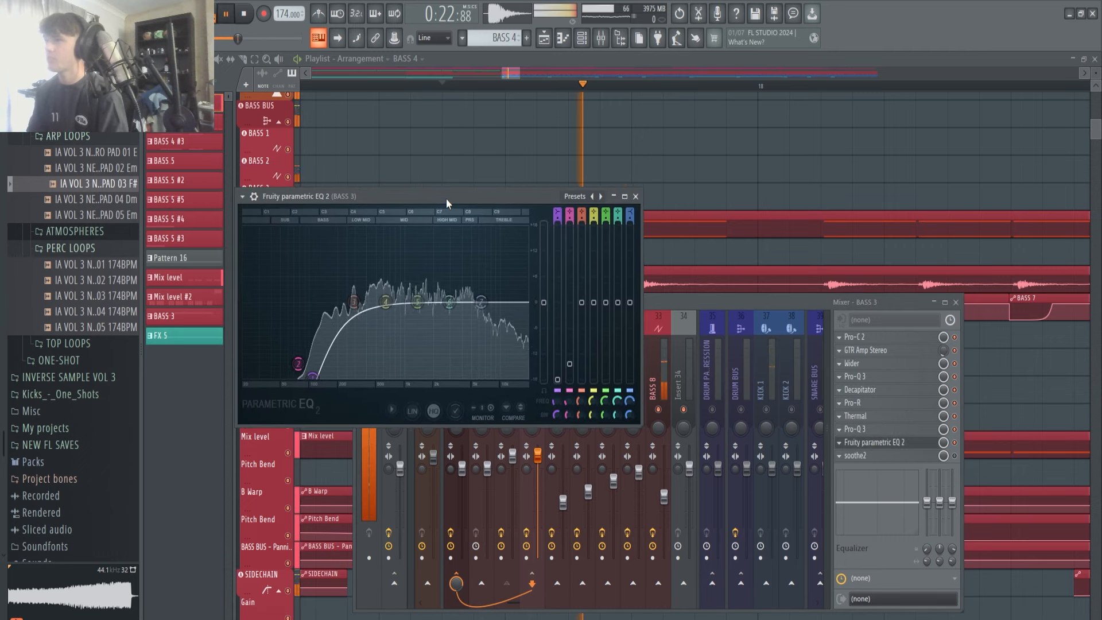
pyautogui.click(636, 197)
# Open soothe2 on the BASS 3 insert, play the bass through it, and close the plugin and the mixer
pyautogui.click(923, 456)
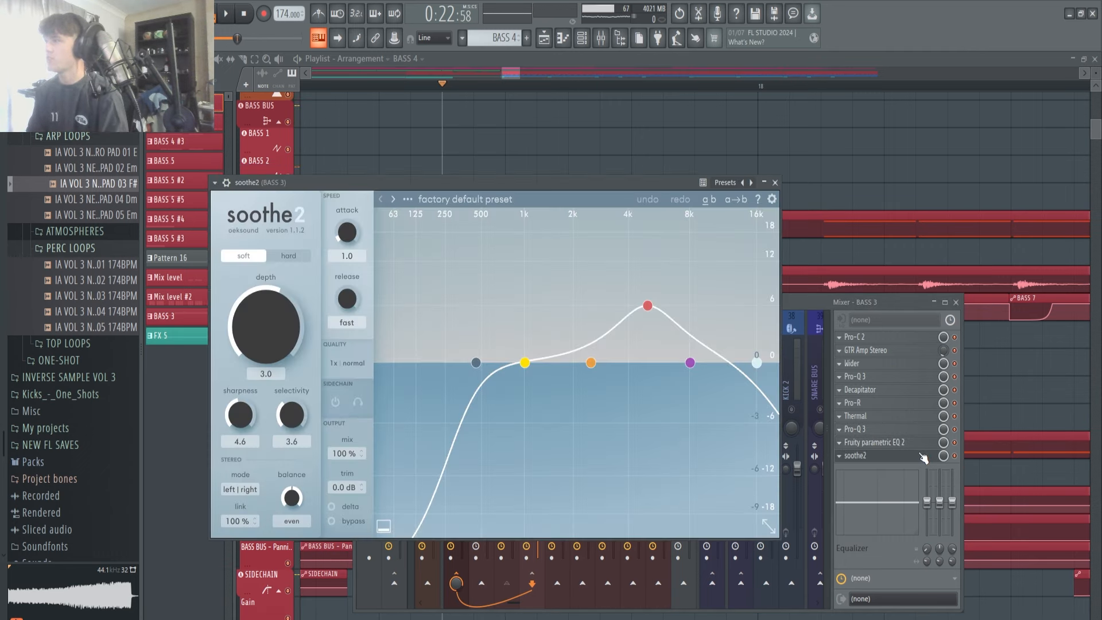
pyautogui.press('space')
pyautogui.press('space')
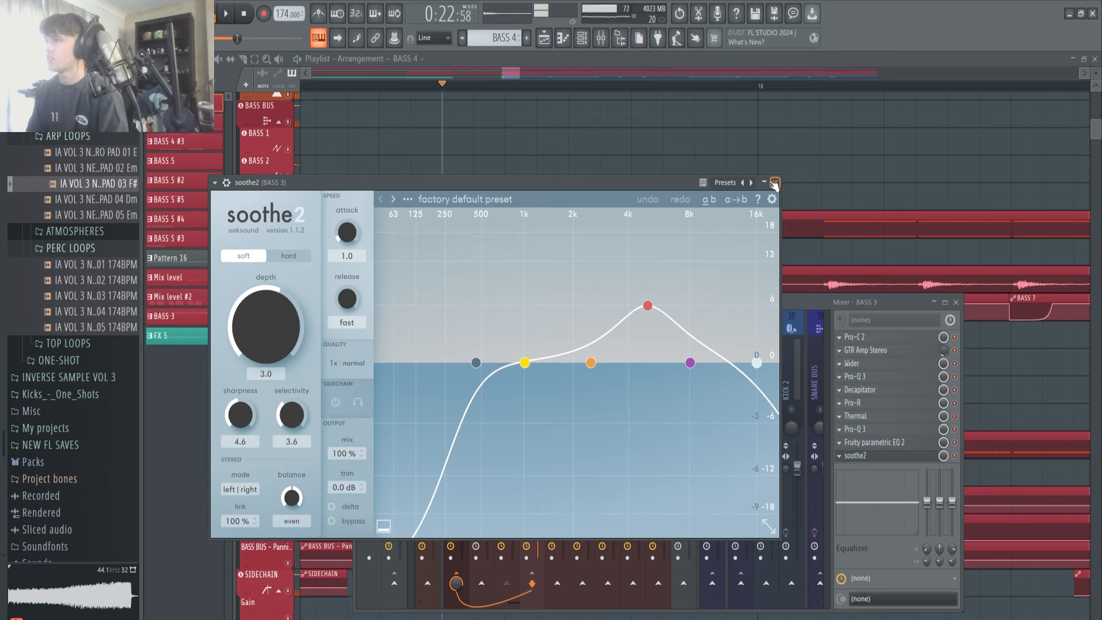
pyautogui.click(775, 183)
pyautogui.scroll(-2, 545, 319)
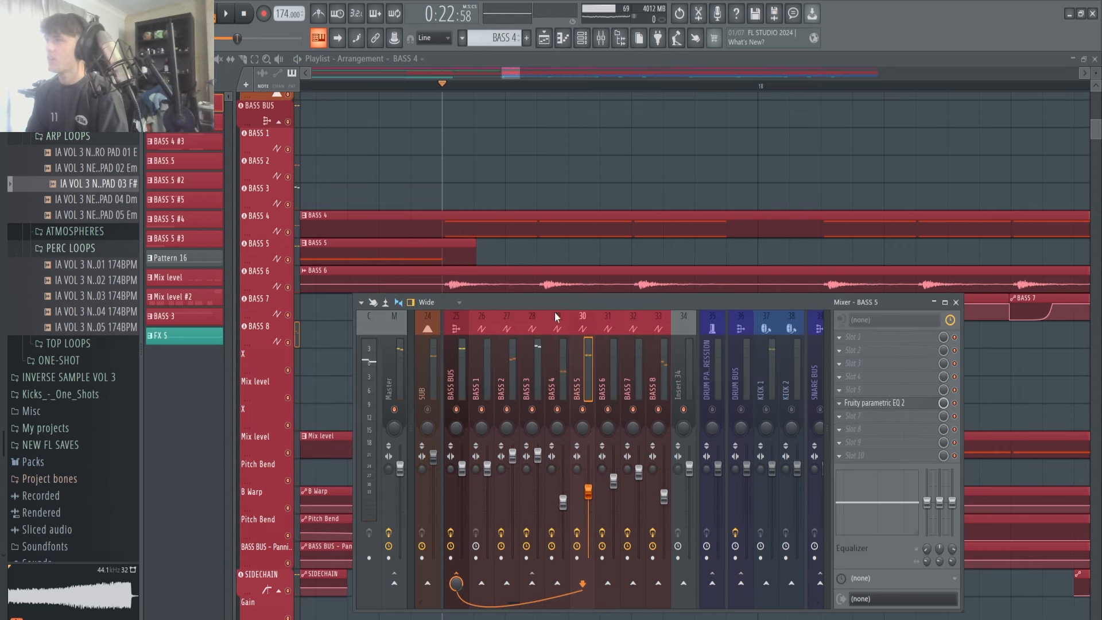
pyautogui.press('F9')
# Mute the BASS 4, BASS 5 and lower Mix level tracks and play the BASS 6 audio clip without them
pyautogui.scroll(2, 486, 301)
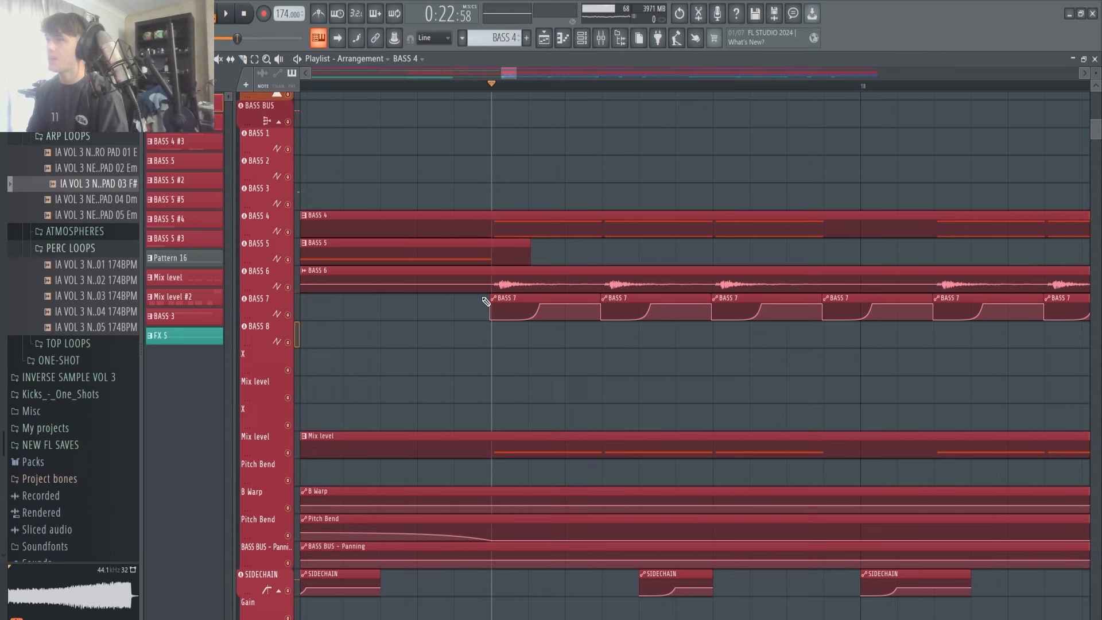
pyautogui.click(499, 281)
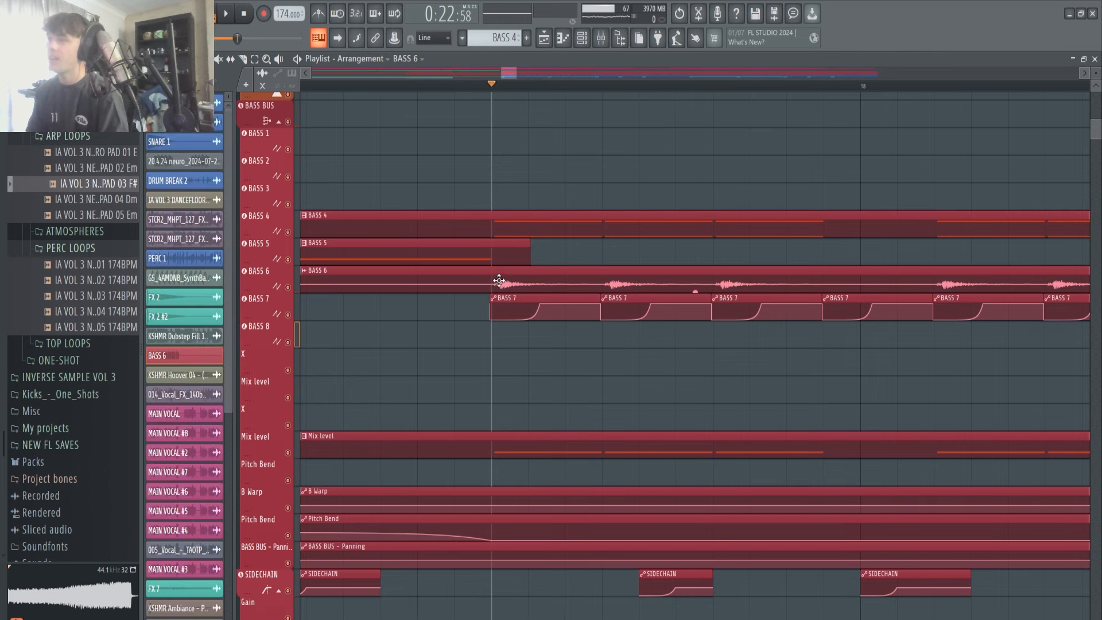
pyautogui.scroll(-2, 478, 280)
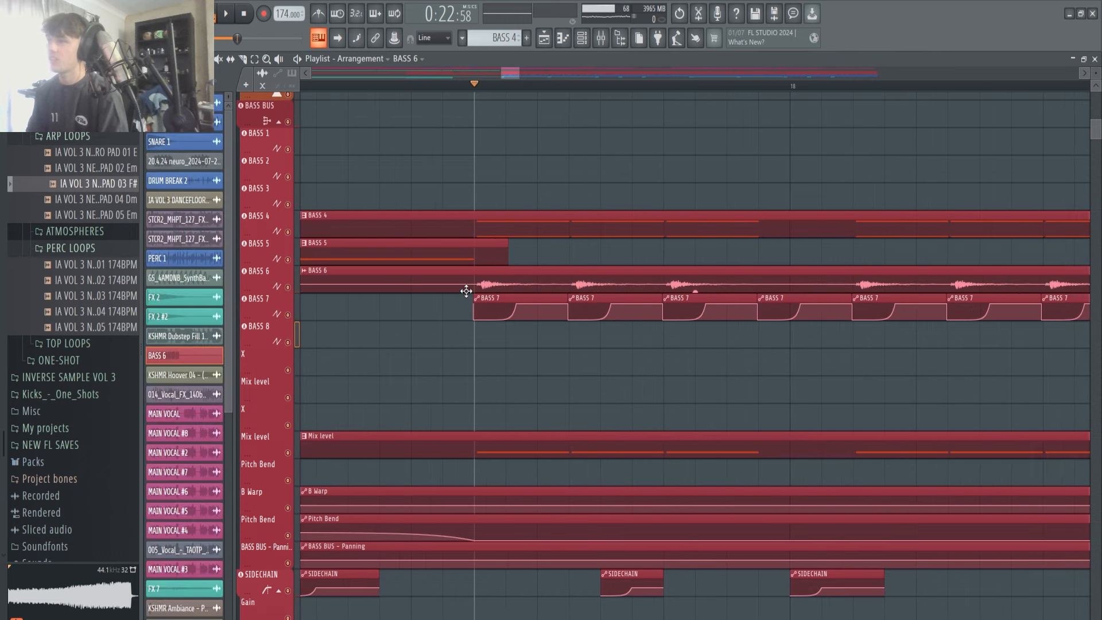
pyautogui.click(288, 232)
pyautogui.click(288, 260)
pyautogui.click(288, 452)
pyautogui.press('space')
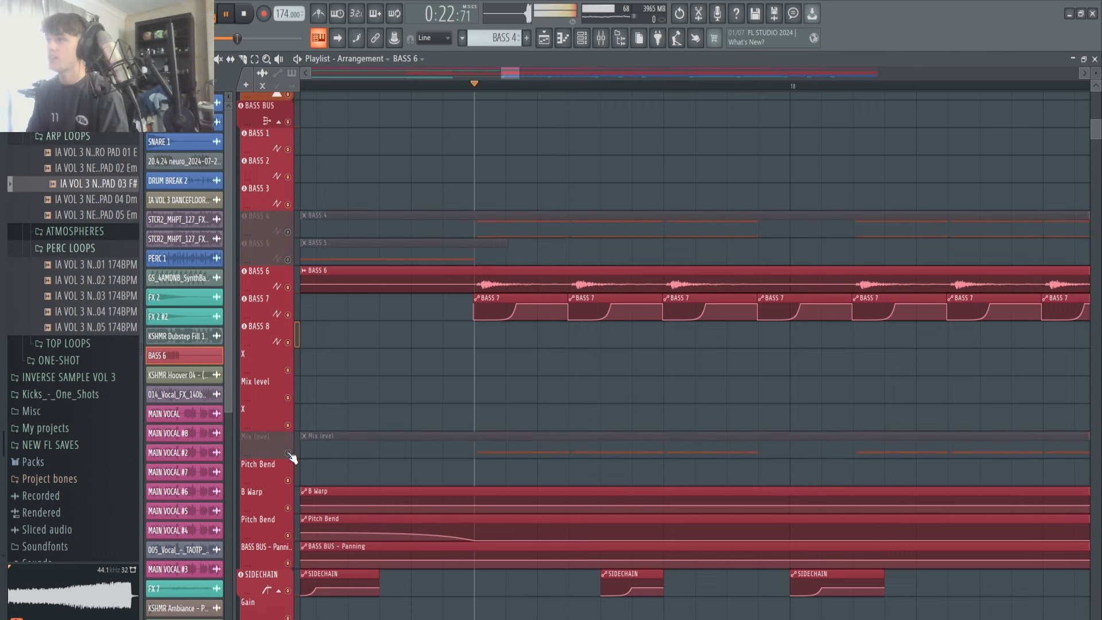
pyautogui.press('space')
# Inspect the BASS 6 and BASS 8 insert chains, viewing kHs Transient Shaper and Disperser on BASS 8, and close the mixer
pyautogui.click(600, 38)
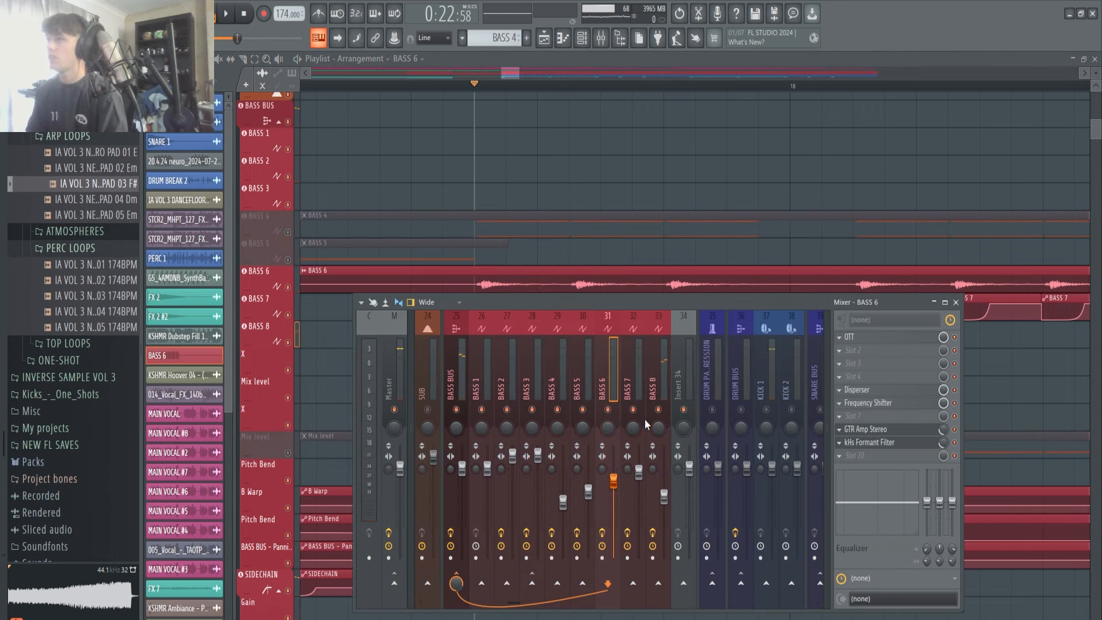
pyautogui.click(663, 381)
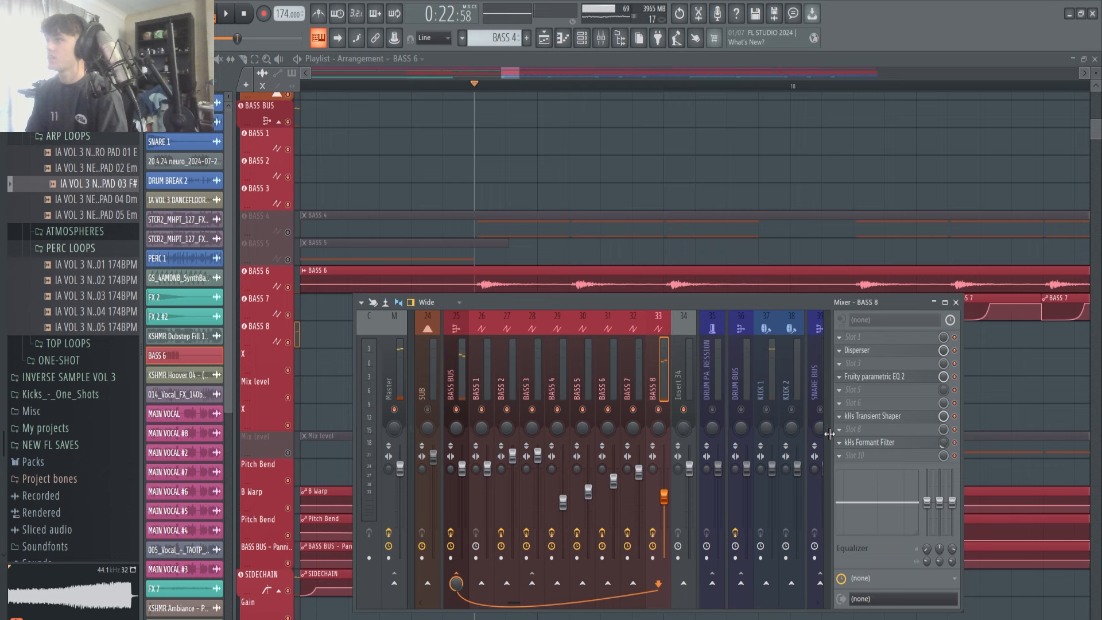
pyautogui.click(874, 416)
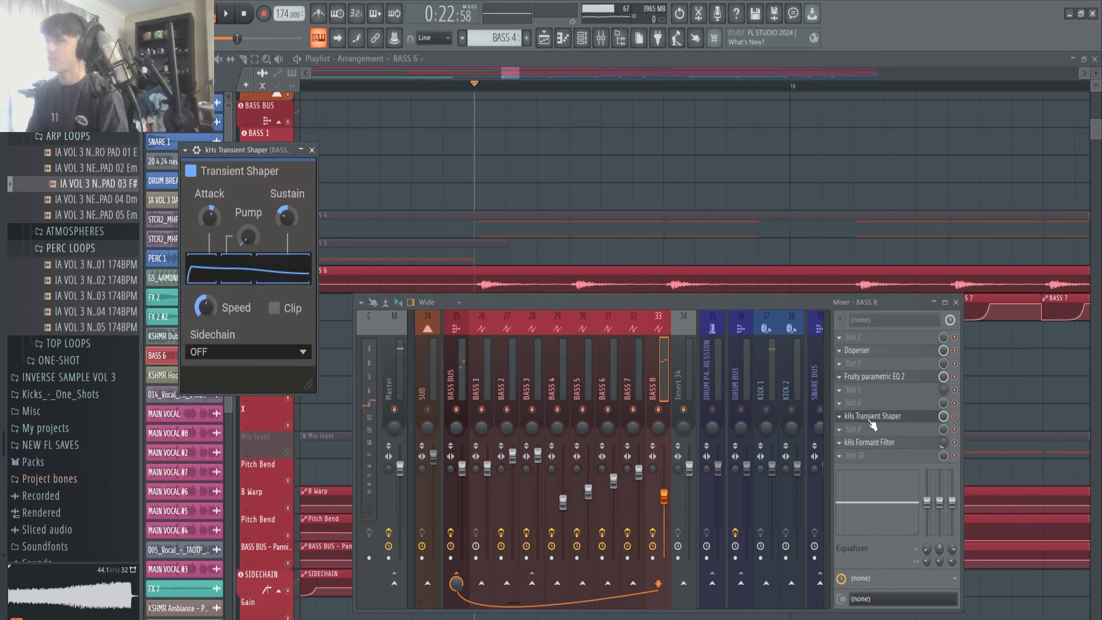
pyautogui.click(871, 417)
pyautogui.click(879, 352)
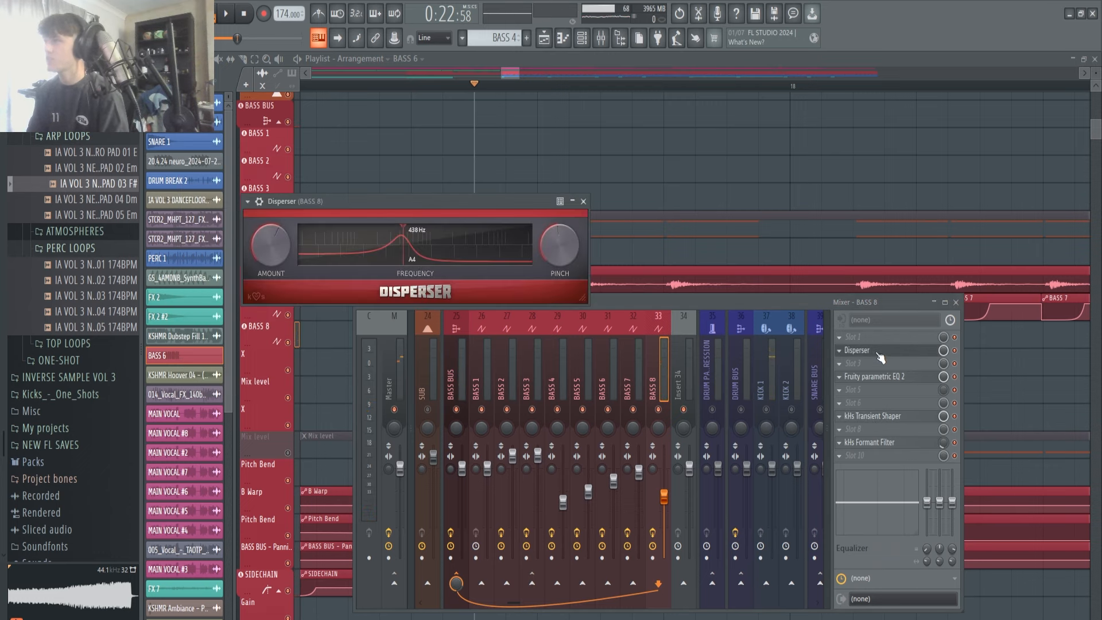
pyautogui.click(878, 354)
pyautogui.press('F9')
# Unmute the BASS 4, BASS 5 and lower Mix level tracks
pyautogui.scroll(-4, 543, 344)
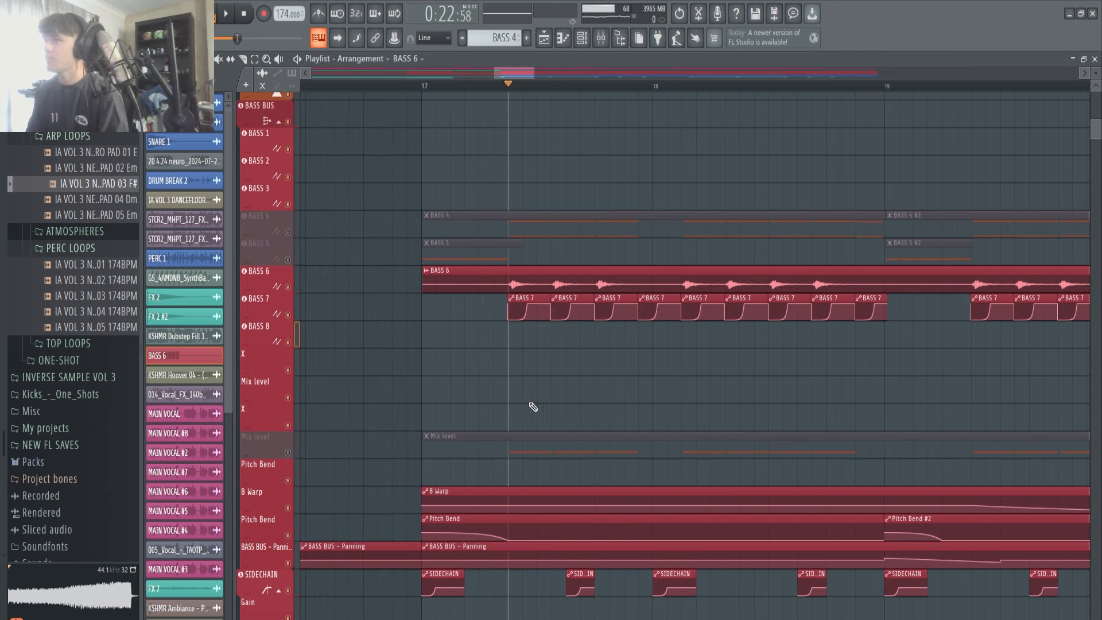
pyautogui.click(288, 452)
pyautogui.click(288, 260)
pyautogui.click(288, 232)
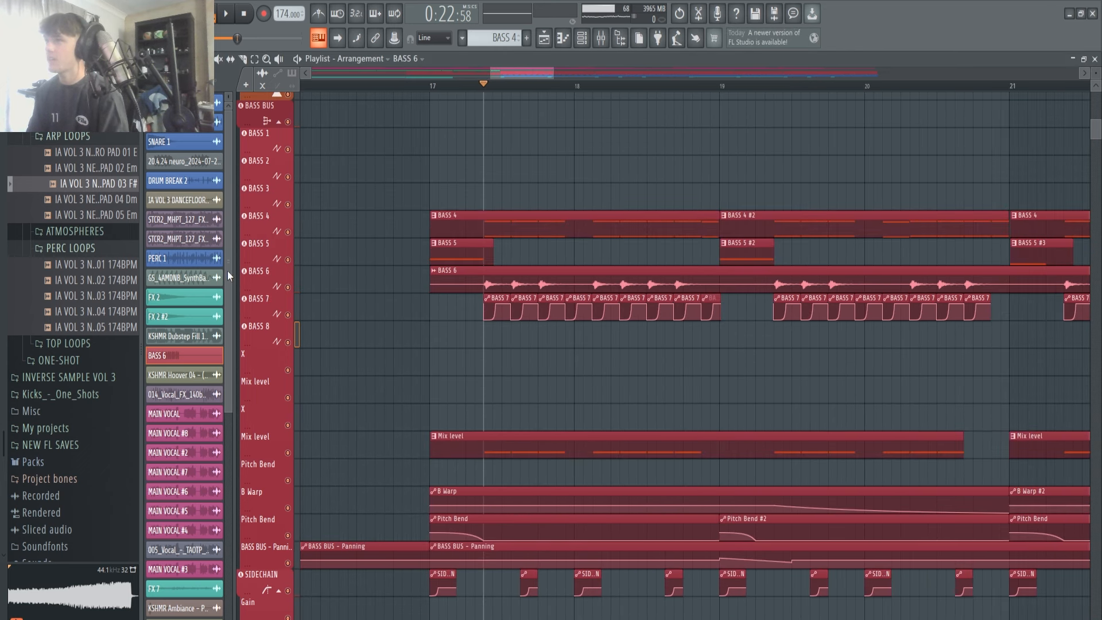
# Place the playhead at the start of the BASS 3 clip in bar 24 and play the section
pyautogui.scroll(-1, 471, 319)
pyautogui.scroll(-2, 472, 321)
pyautogui.scroll(4, 664, 346)
pyautogui.scroll(-4, 665, 346)
pyautogui.scroll(2, 746, 335)
pyautogui.scroll(5, 949, 309)
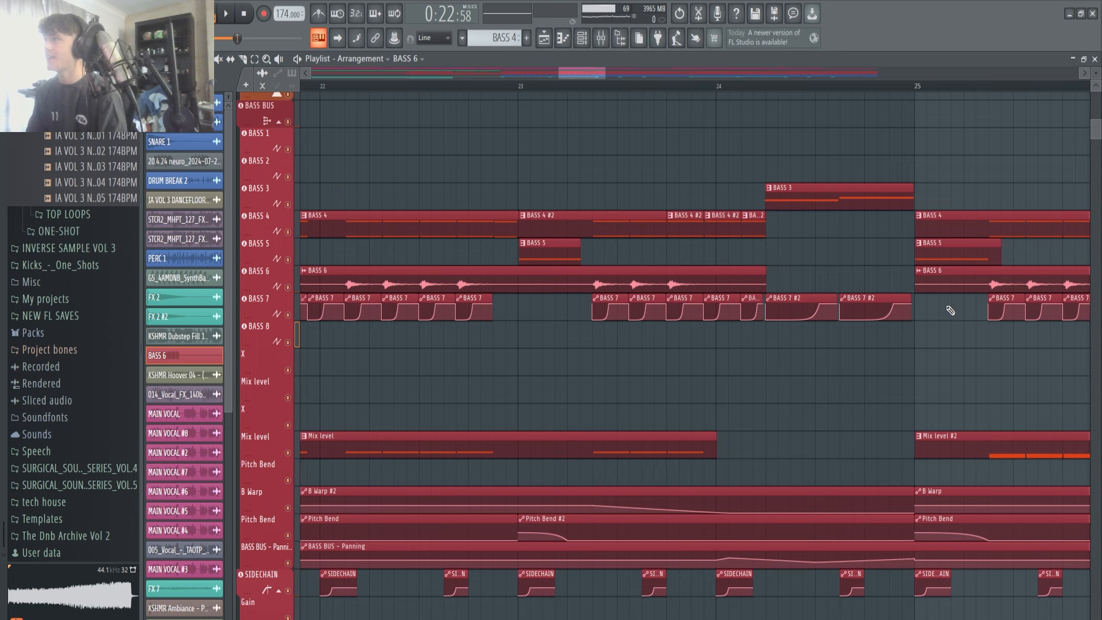
pyautogui.click(709, 86)
pyautogui.scroll(1, 749, 335)
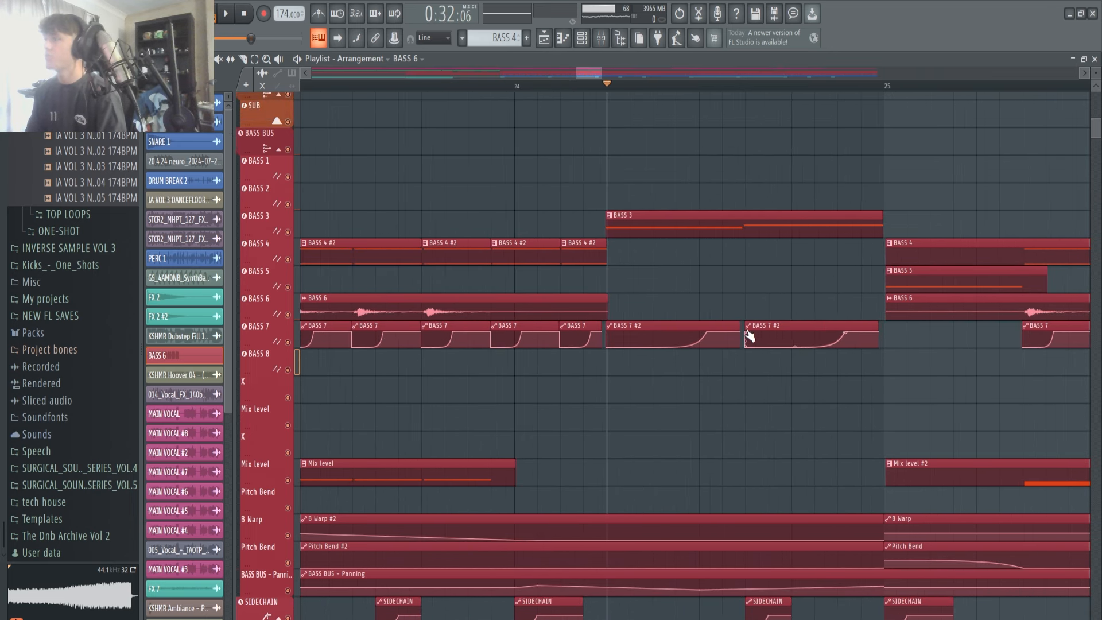
pyautogui.press('space')
pyautogui.press('space')
# Open the Serum #7 patch behind the BASS 3 clip, play it, and check its effects and oscillator pages
pyautogui.doubleClick(730, 216)
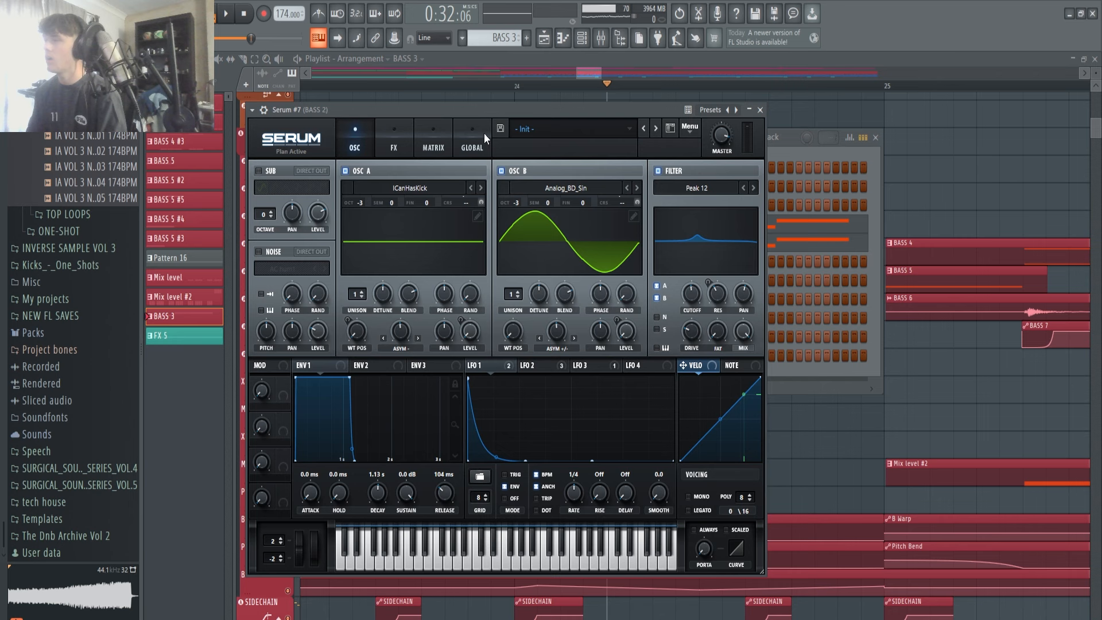
pyautogui.moveTo(476, 109)
pyautogui.mouseDown()
pyautogui.moveTo(518, 143)
pyautogui.moveTo(628, 340)
pyautogui.moveTo(676, 223)
pyautogui.mouseUp()
pyautogui.press('space')
pyautogui.press('space')
pyautogui.click(556, 246)
pyautogui.click(517, 244)
# Play the bass and examine the LFO 2 and LFO 3 shapes and the Serum #7 controls they modulate
pyautogui.click(713, 477)
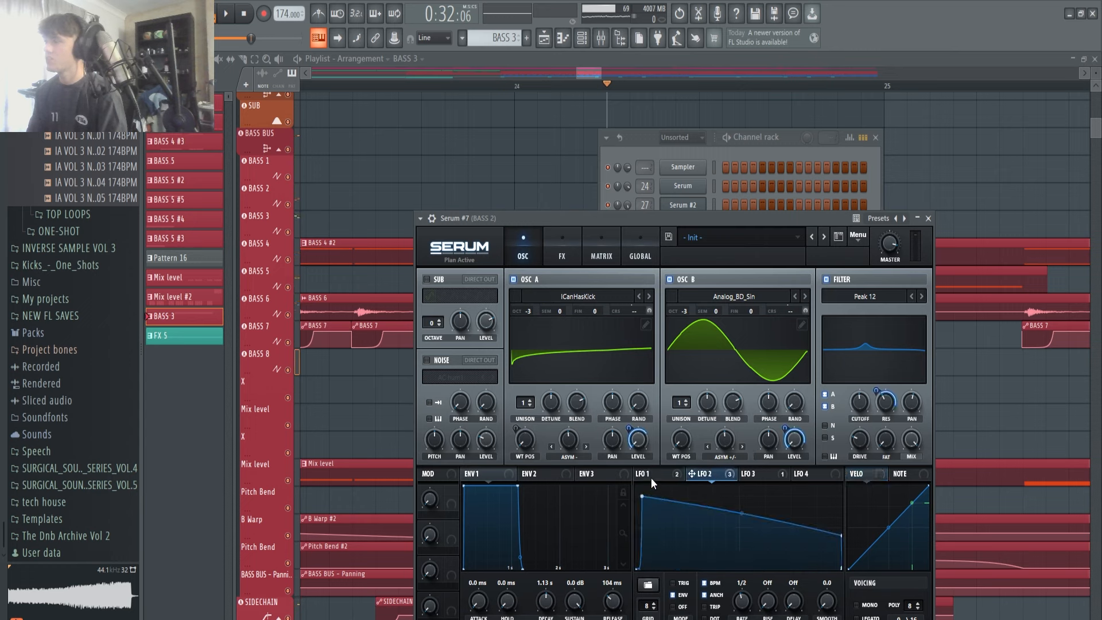
pyautogui.press('space')
pyautogui.press('space')
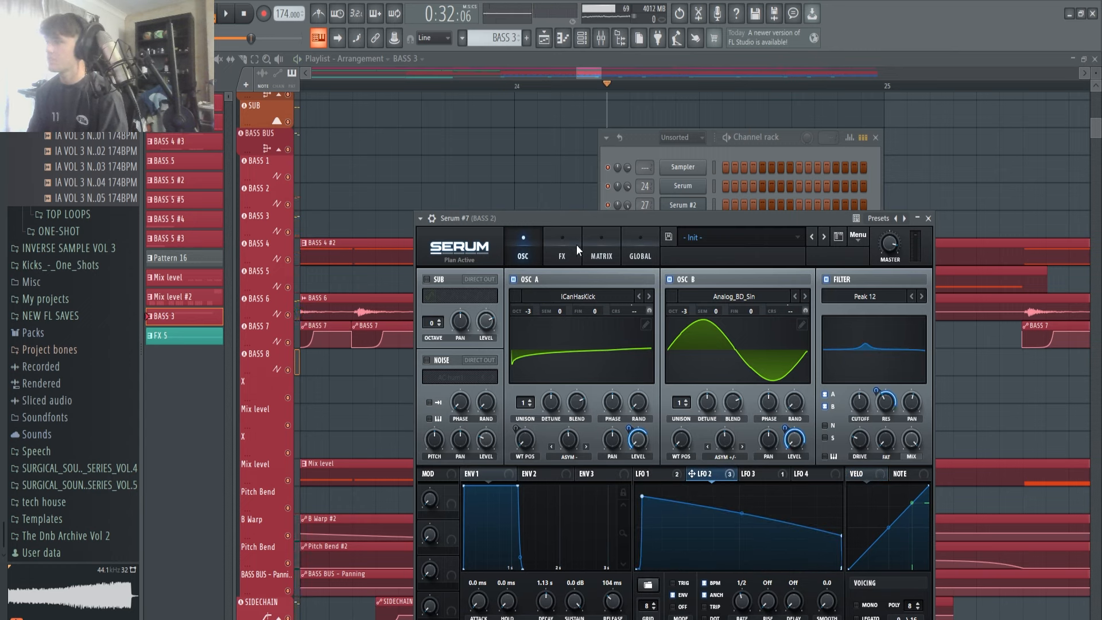
pyautogui.press('space')
pyautogui.press('space')
pyautogui.click(768, 477)
pyautogui.click(708, 477)
pyautogui.click(756, 475)
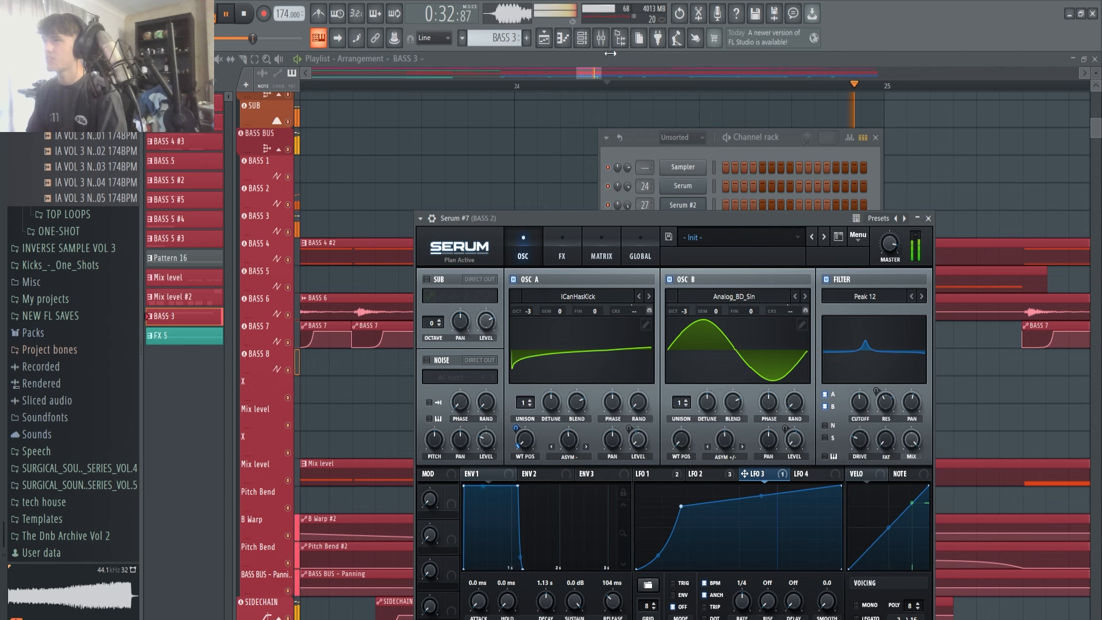
# Compare the BASS 2 and BASS 3 insert effects chains in the mixer, and close the open windows
pyautogui.press('F9')
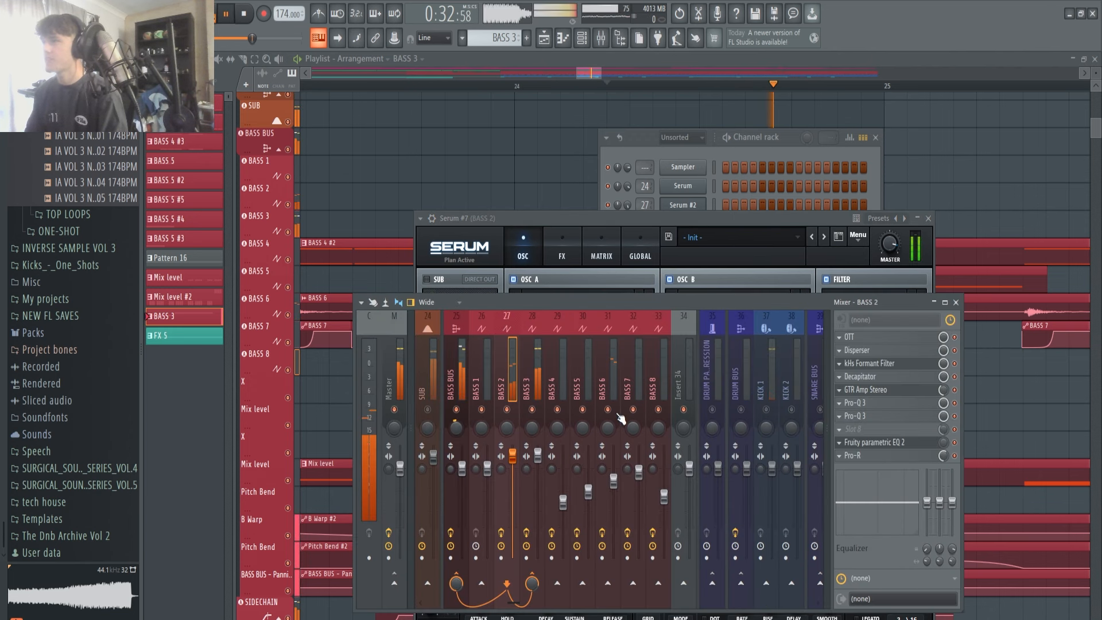
pyautogui.moveTo(552, 302); pyautogui.dragTo(553, 335)
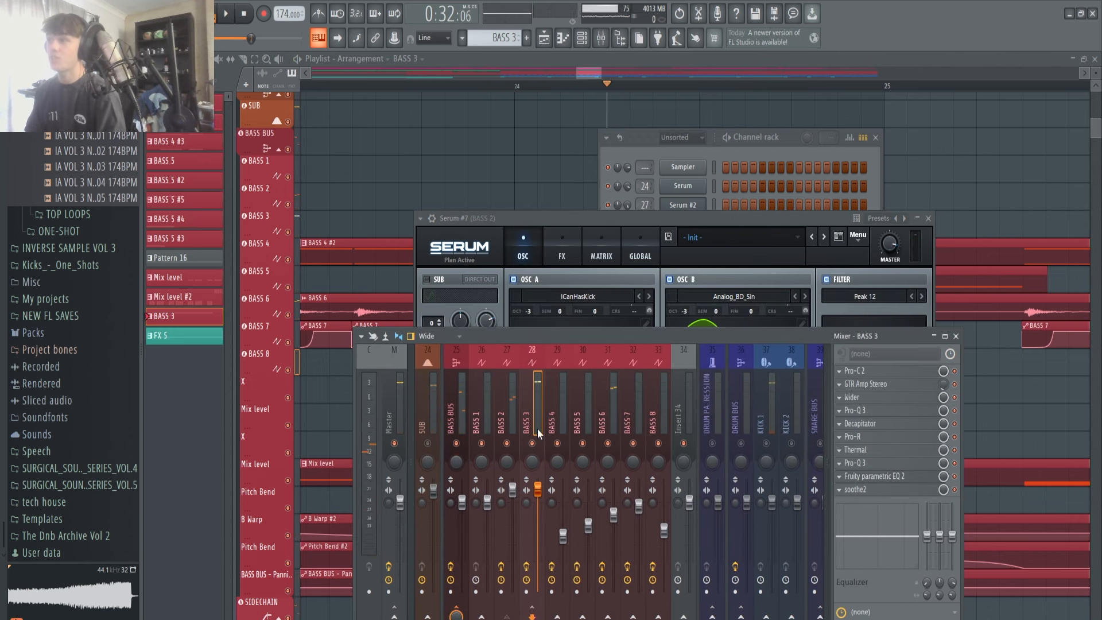
pyautogui.click(523, 416)
pyautogui.click(511, 415)
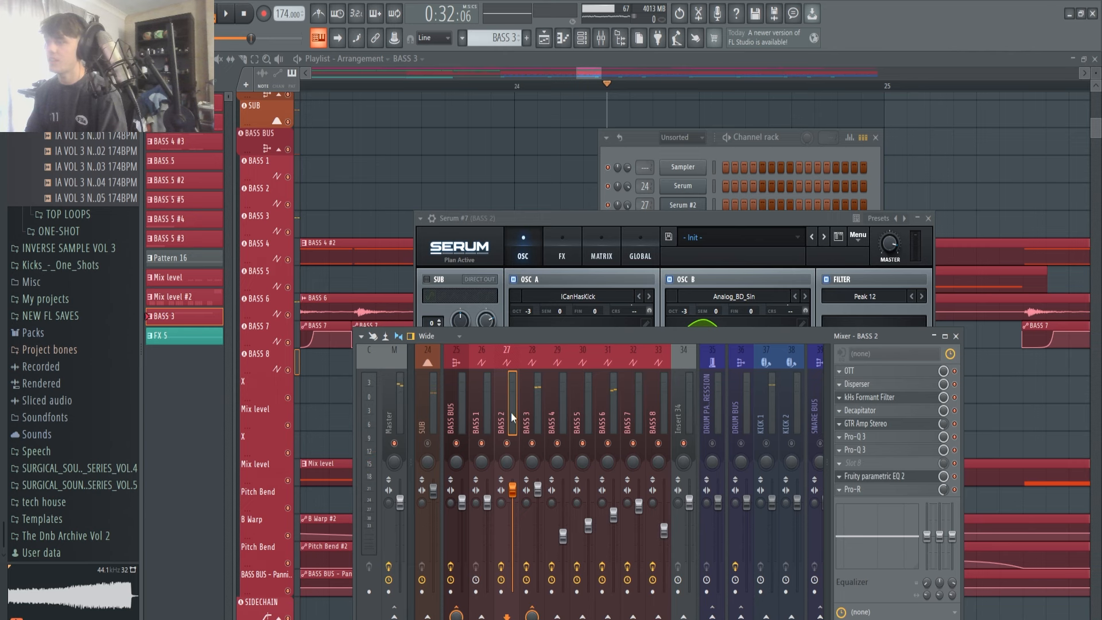
pyautogui.moveTo(531, 333); pyautogui.dragTo(470, 546)
pyautogui.rightClick(945, 183)
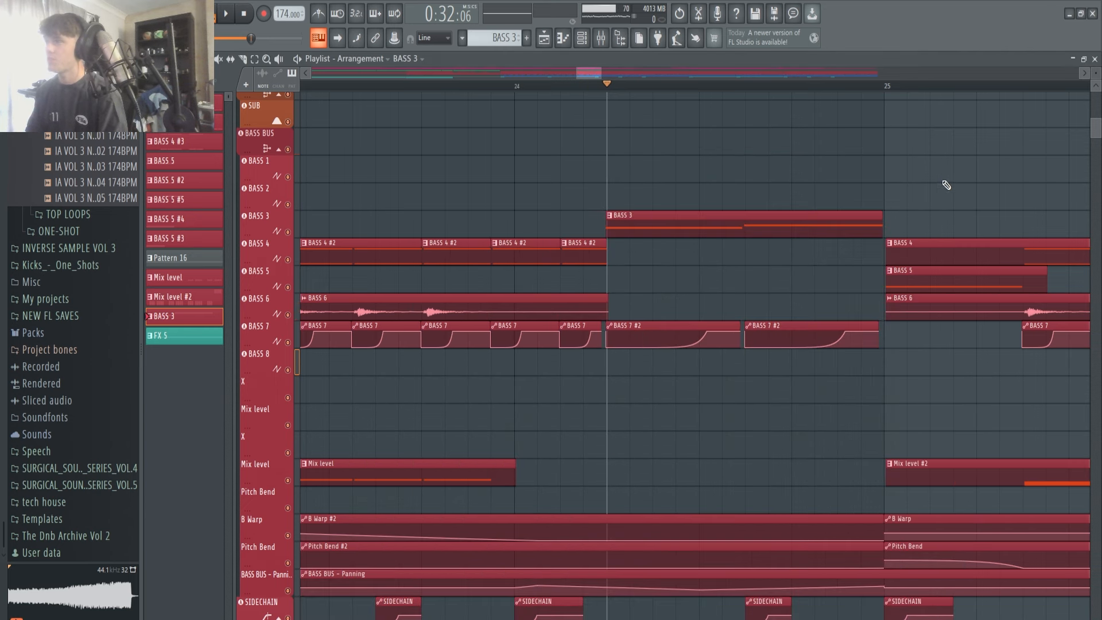
# Examine the bass arrangement around bar 24 and the panning, sidechain and mix level automation lanes from bar 17
pyautogui.scroll(-7, 603, 304)
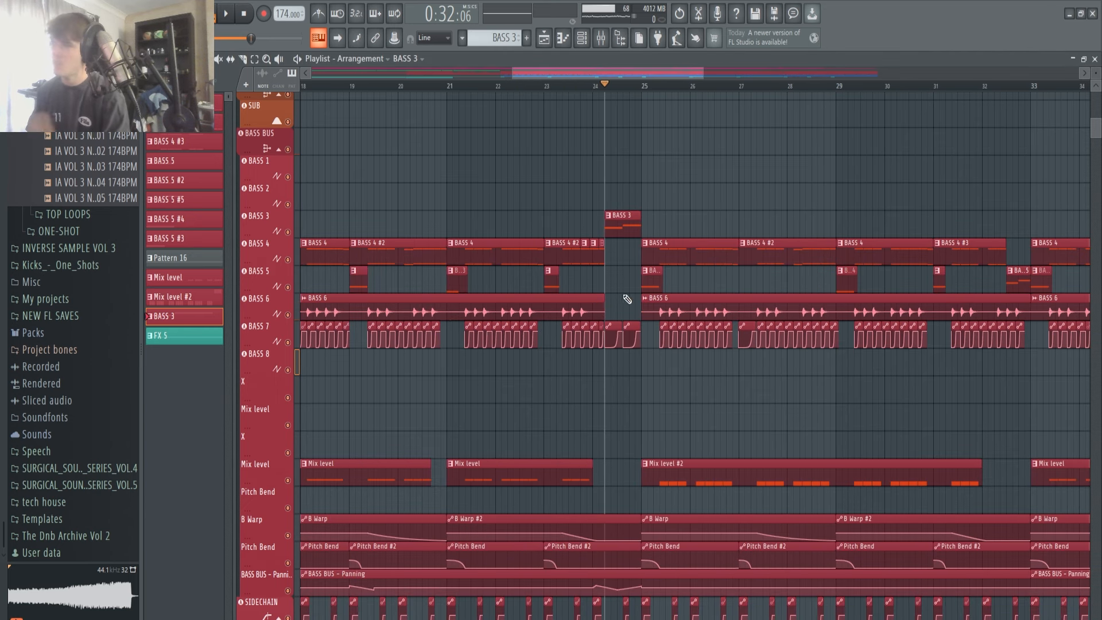
pyautogui.scroll(7, 736, 388)
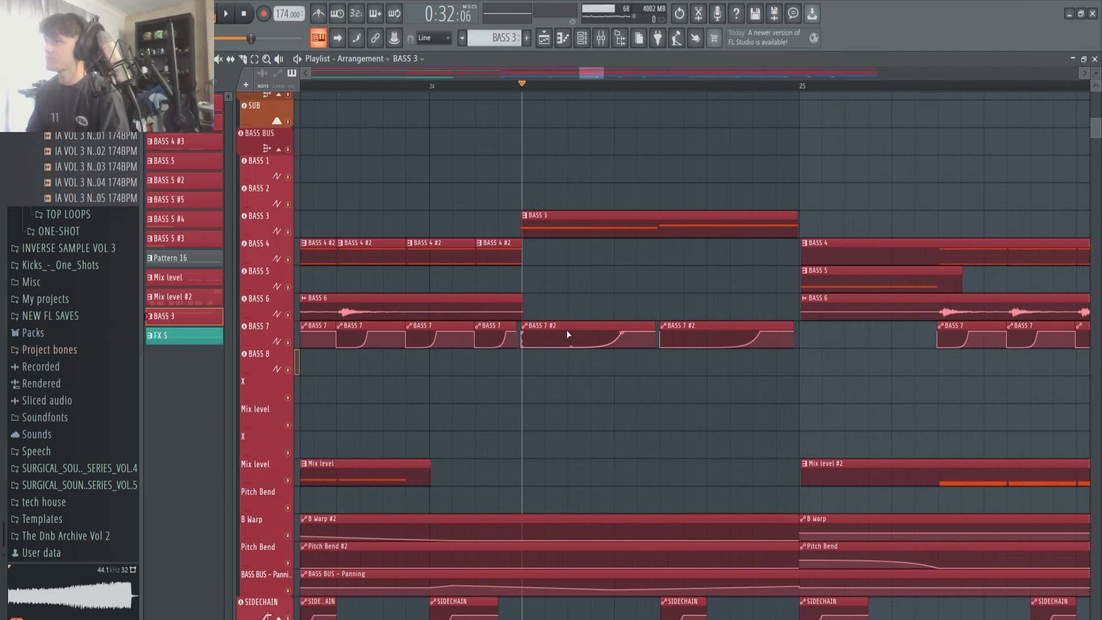
pyautogui.scroll(-10, 639, 401)
pyautogui.scroll(-5, 635, 447)
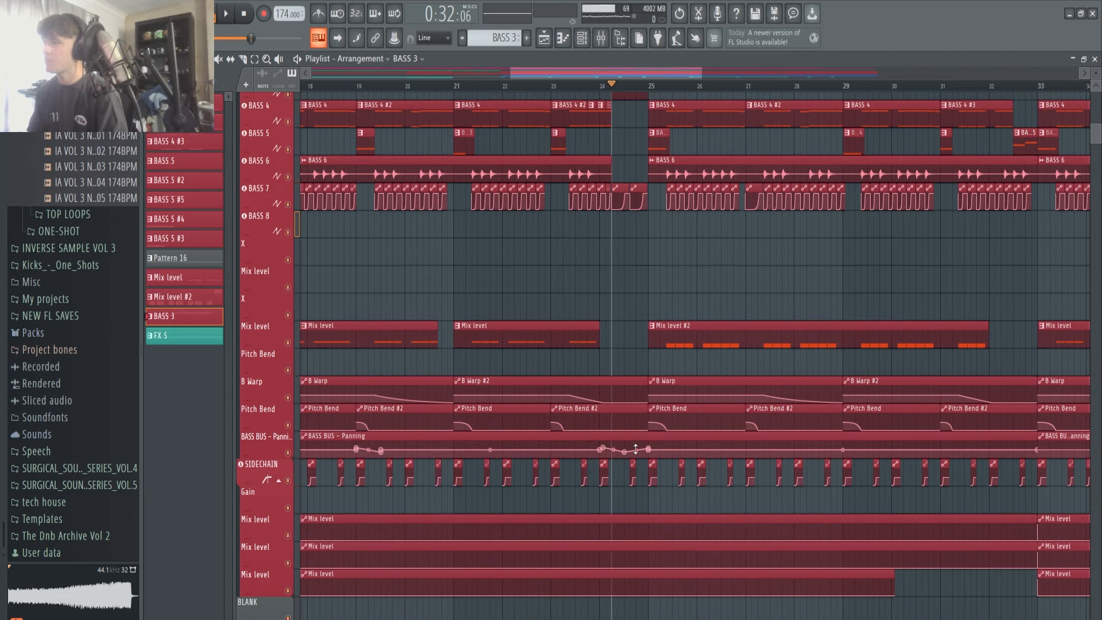
pyautogui.scroll(7, 488, 515)
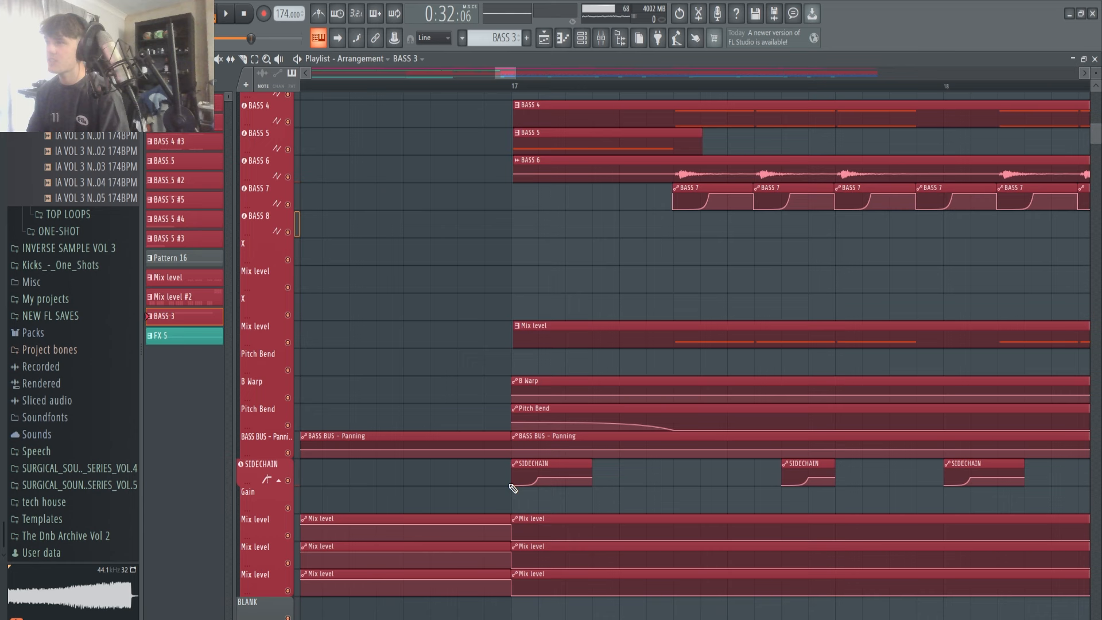
pyautogui.scroll(-2, 556, 478)
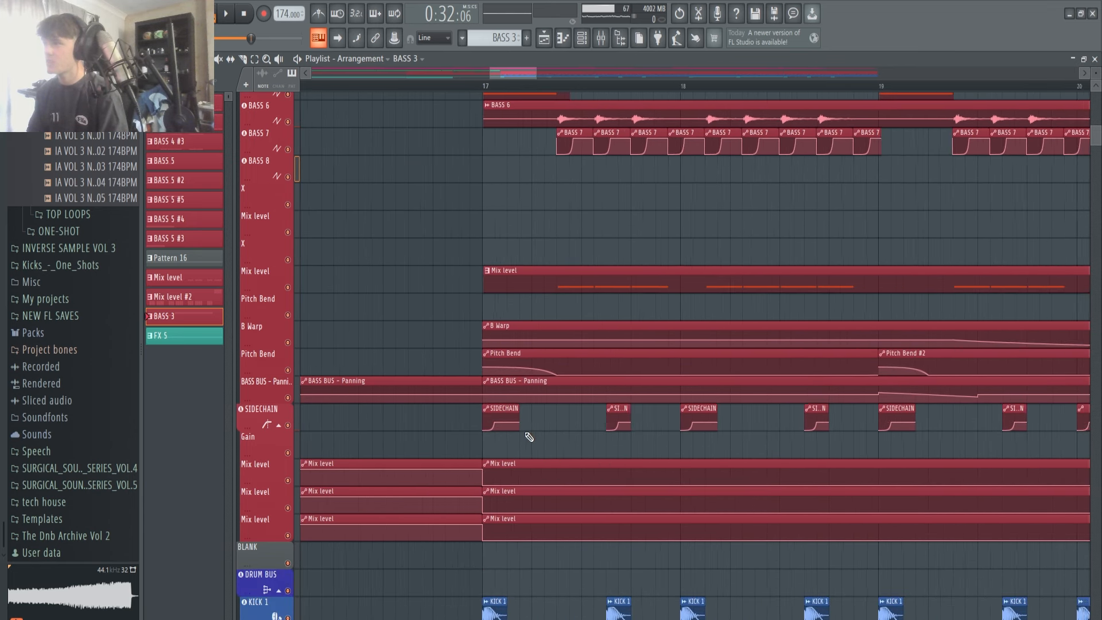
# Examine how the SIDECHAIN automation clips line up with the KICK 1 hits from bar 17 onwards
pyautogui.scroll(-2, 494, 432)
pyautogui.scroll(3, 631, 398)
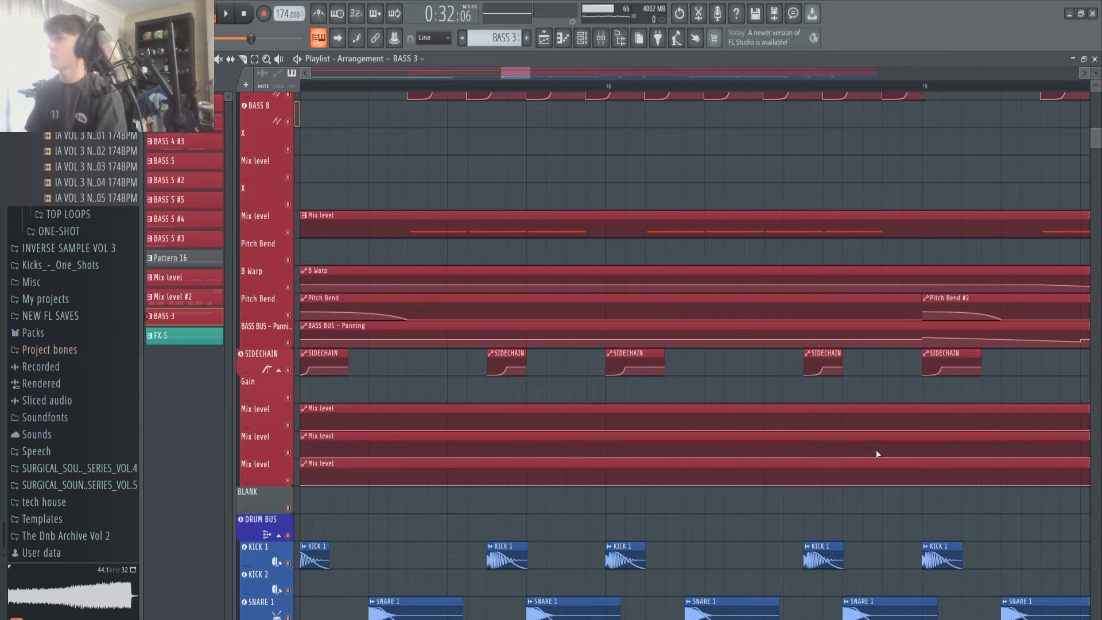
pyautogui.scroll(2, 878, 455)
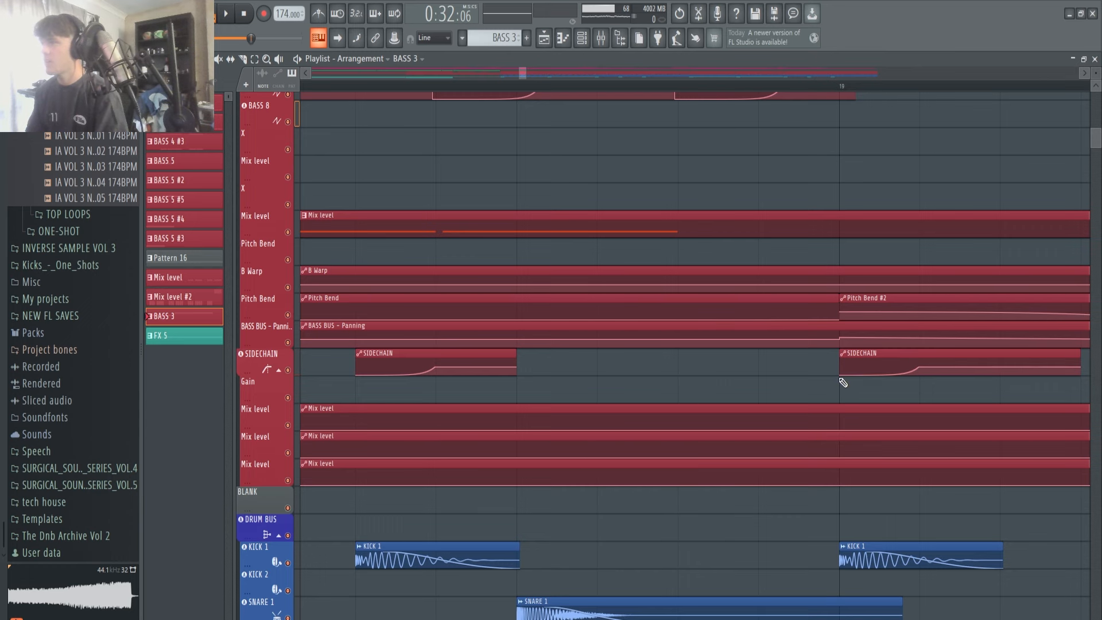
pyautogui.scroll(-4, 787, 386)
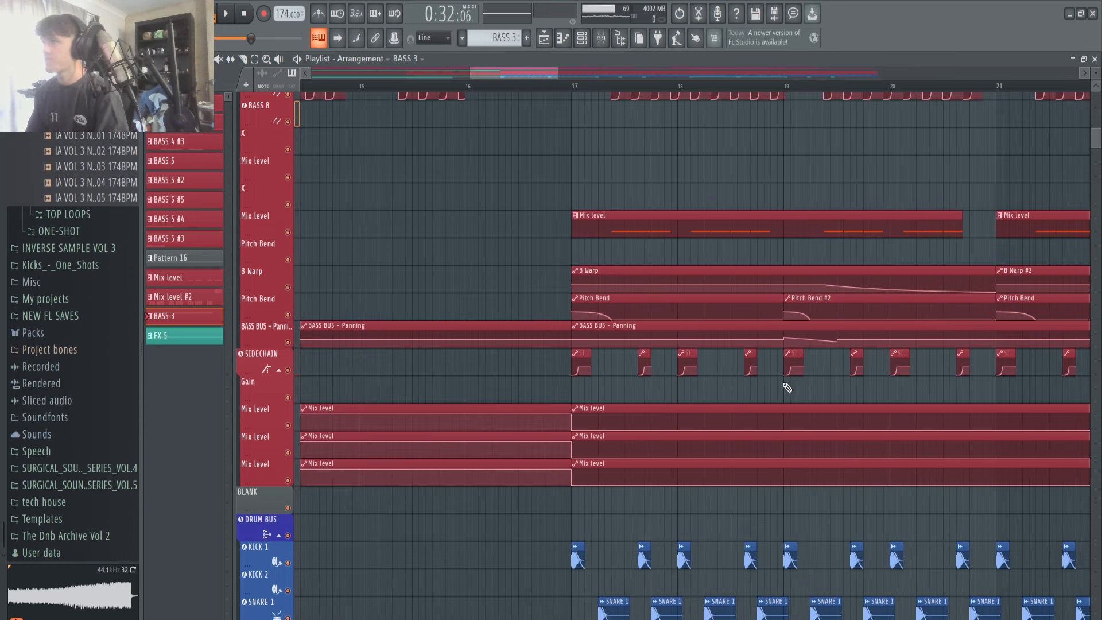
pyautogui.scroll(-4, 787, 388)
pyautogui.scroll(3, 765, 386)
# Select the BASS BUS track in the mixer and check its OTT compressor settings
pyautogui.click(601, 38)
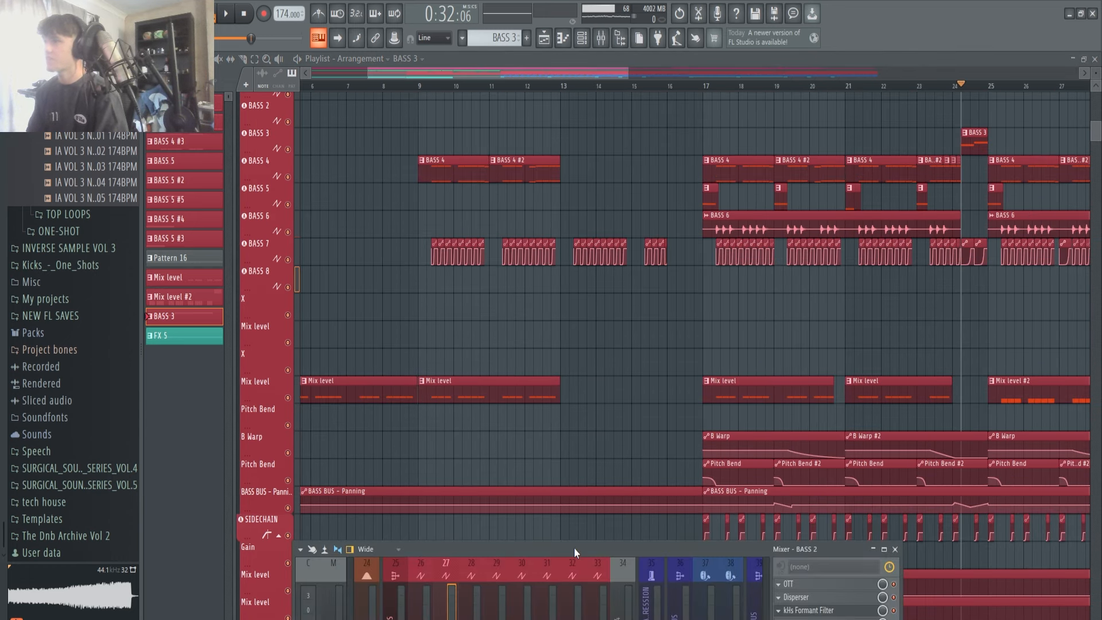
pyautogui.moveTo(573, 549); pyautogui.dragTo(752, 234)
pyautogui.click(574, 316)
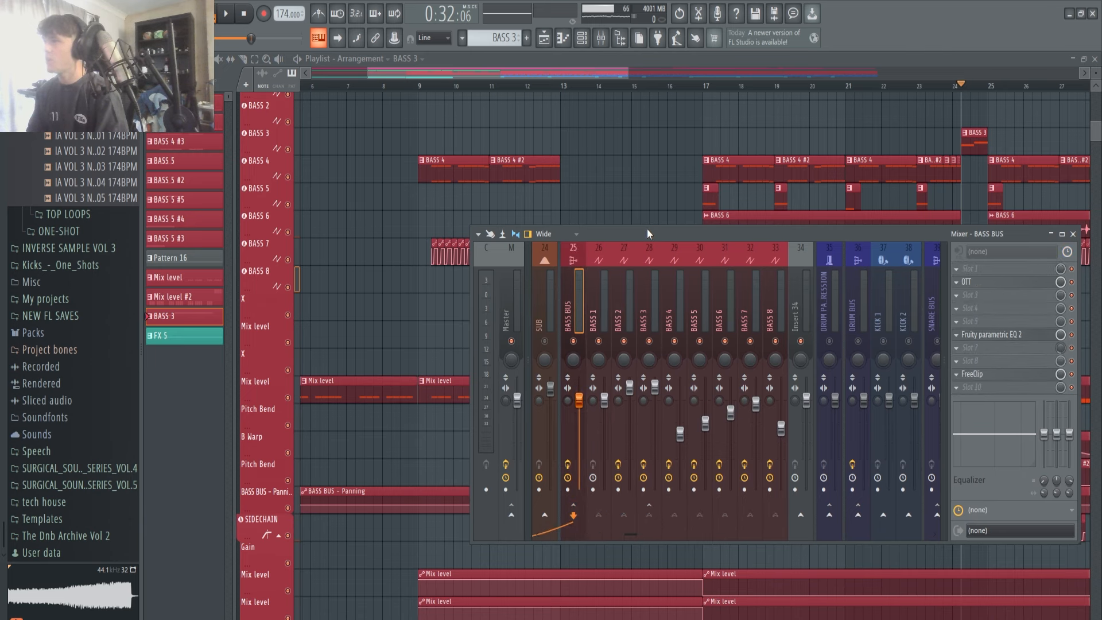
pyautogui.moveTo(647, 233); pyautogui.dragTo(623, 228)
pyautogui.click(941, 277)
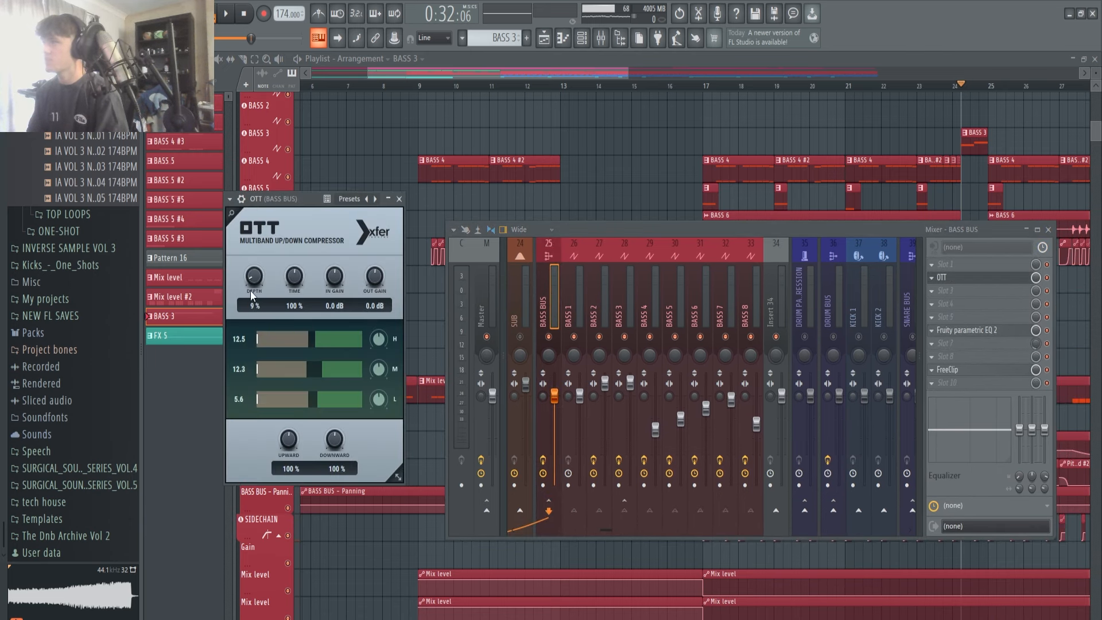
pyautogui.click(399, 199)
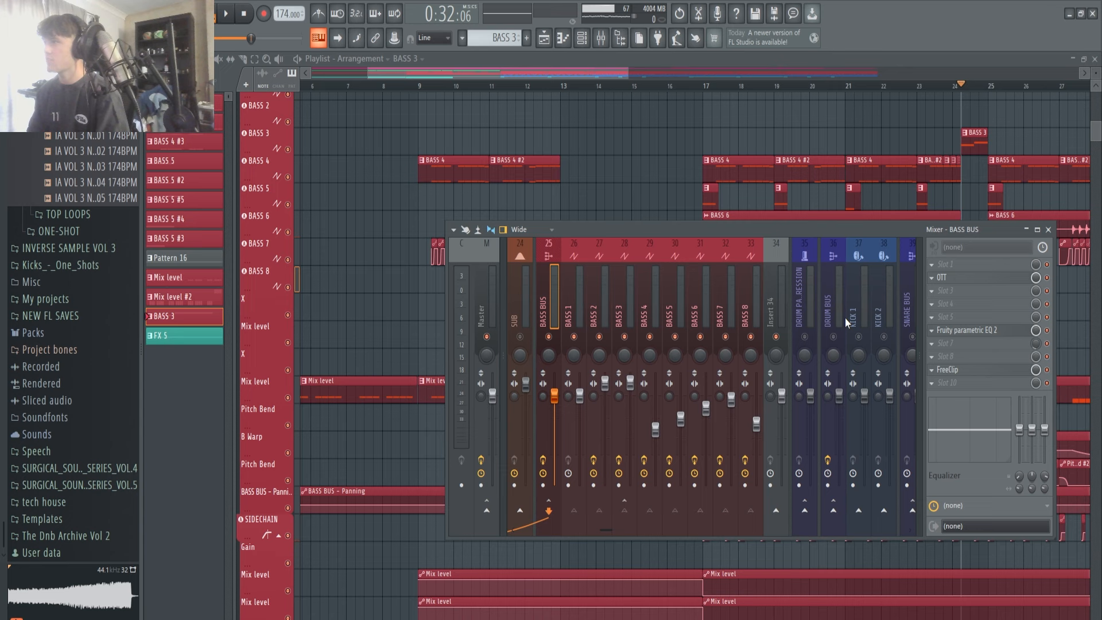
# Check the Fruity parametric EQ 2 and FreeClip effects on the BASS BUS, and return to the full arrangement
pyautogui.click(962, 330)
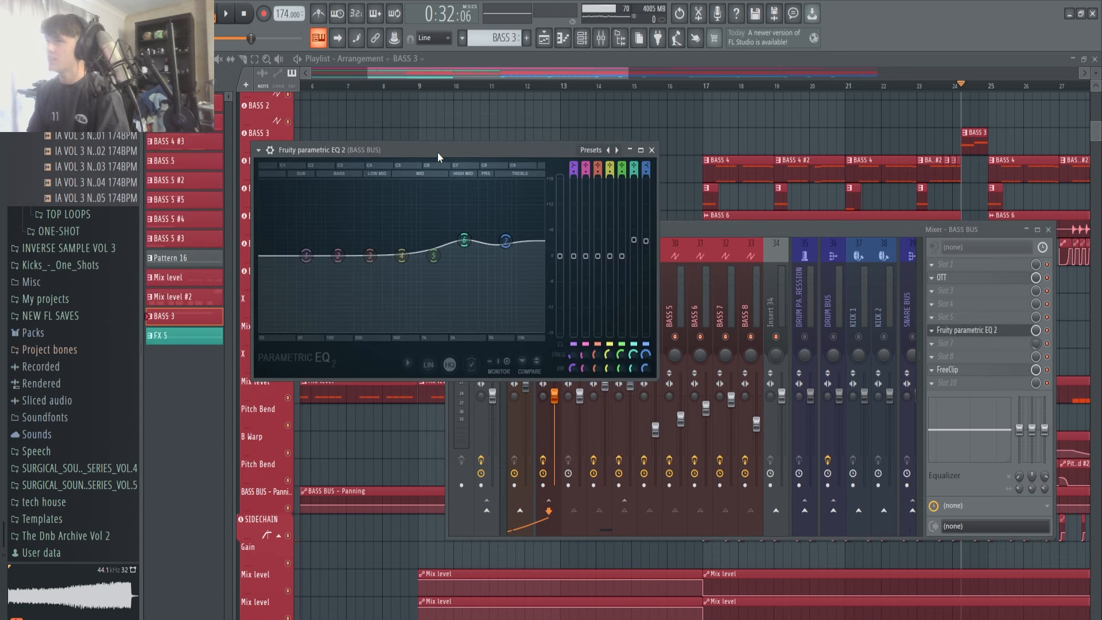
pyautogui.click(947, 370)
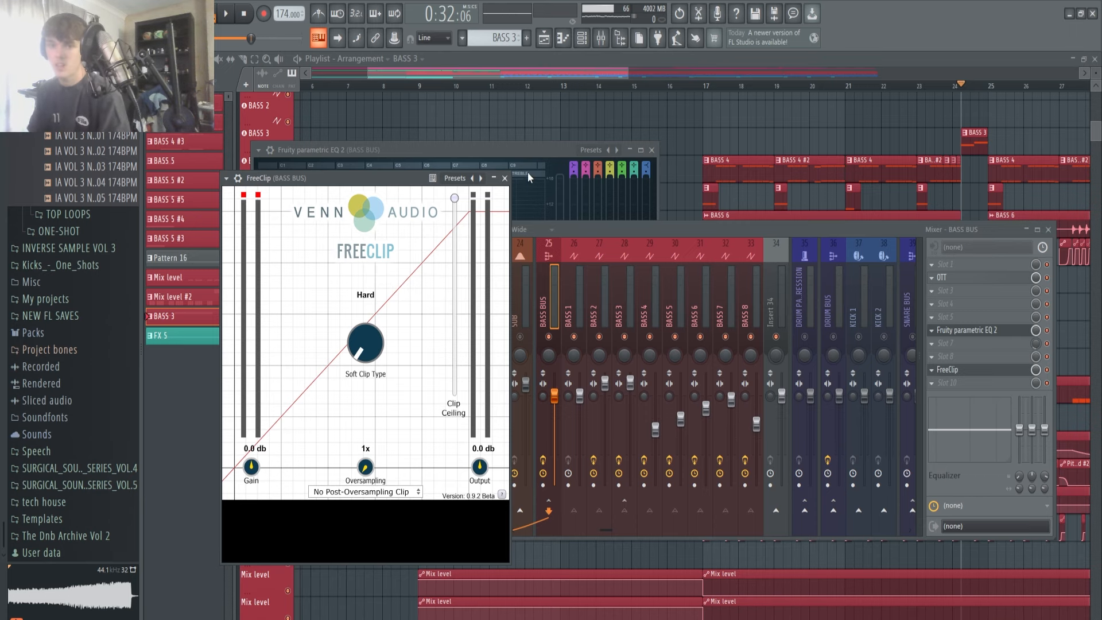
pyautogui.click(505, 179)
pyautogui.moveTo(570, 231); pyautogui.dragTo(562, 230)
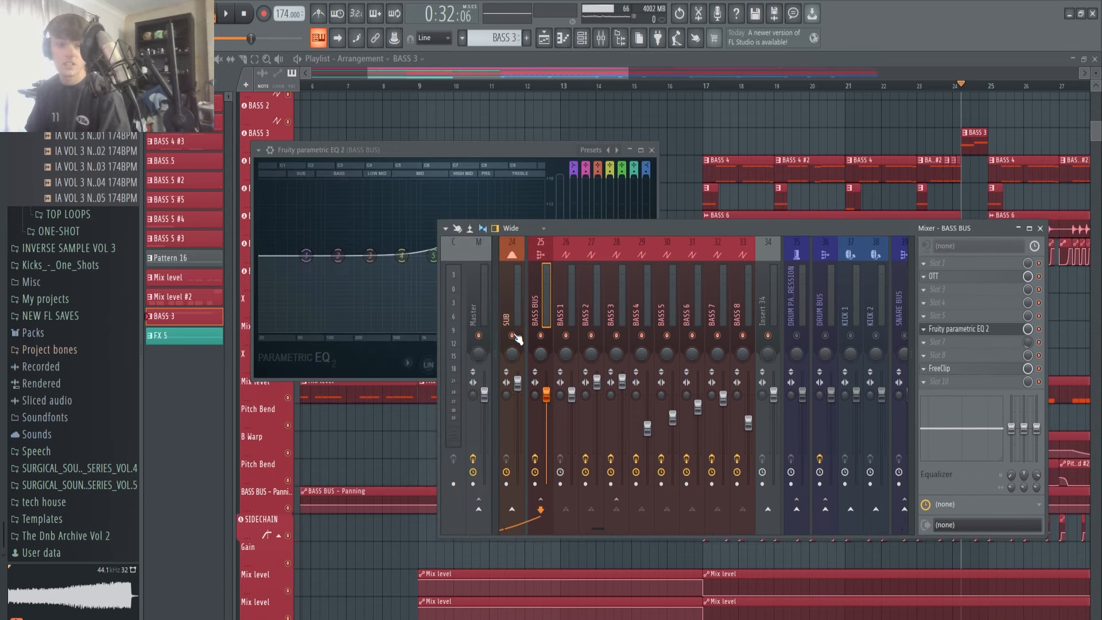
pyautogui.rightClick(612, 126)
pyautogui.scroll(-5, 574, 345)
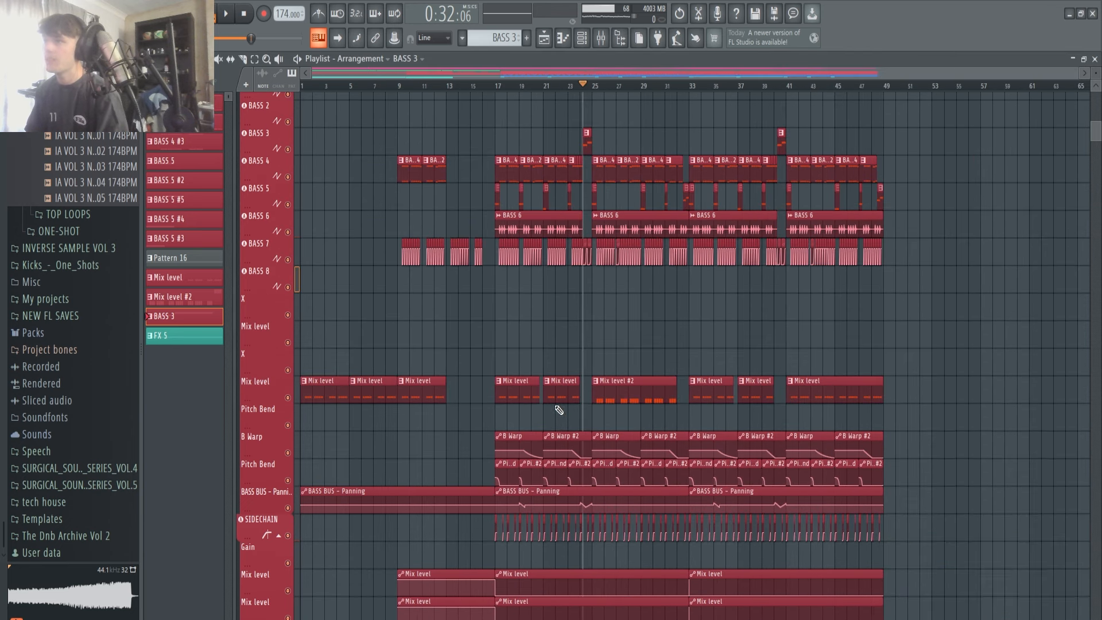
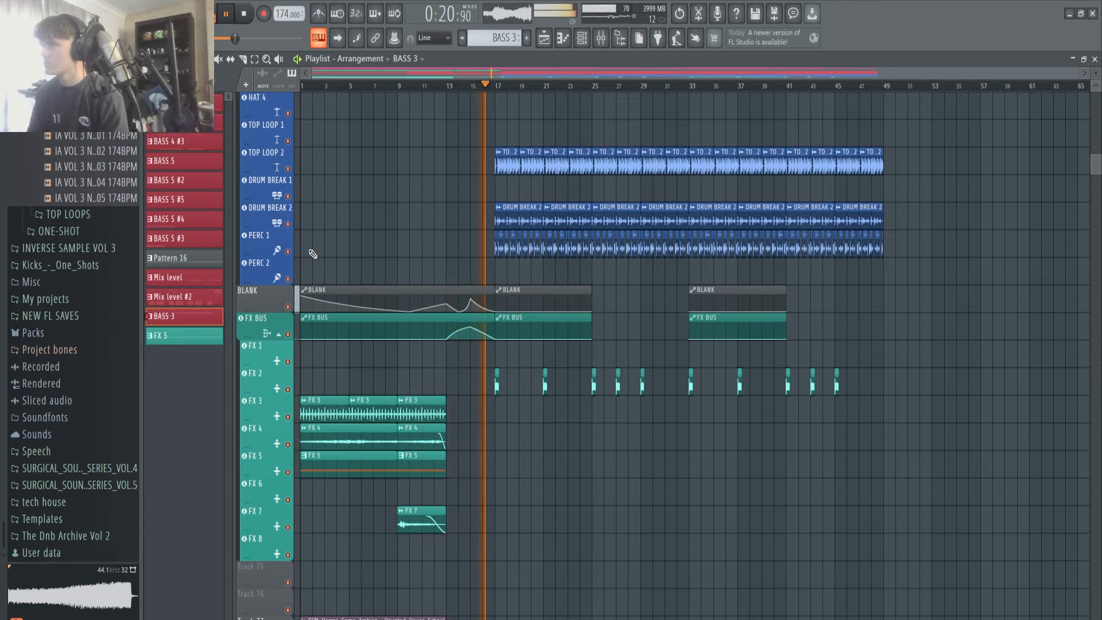
# Stop playback and check the sample settings of the first MAIN VOCAL clip
pyautogui.press('space')
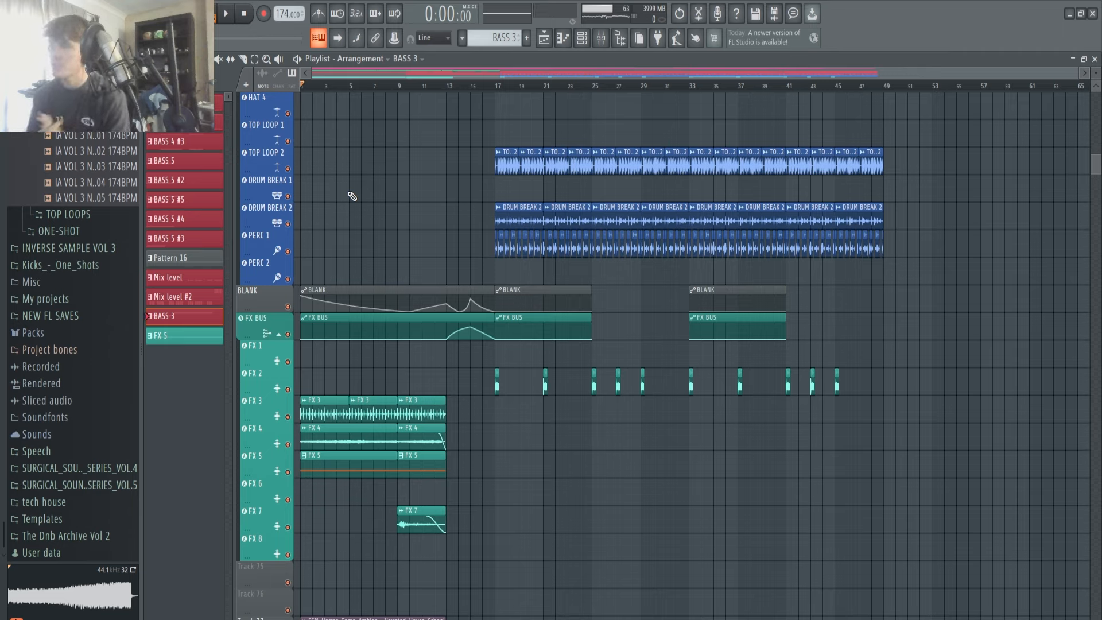
pyautogui.scroll(10, 353, 196)
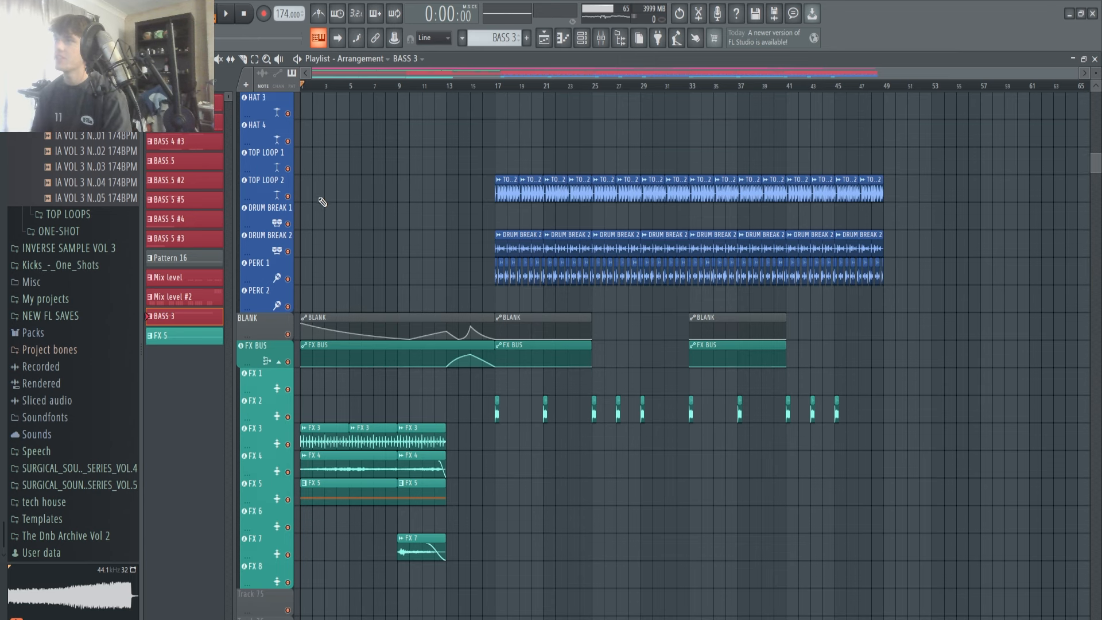
pyautogui.scroll(7, 278, 295)
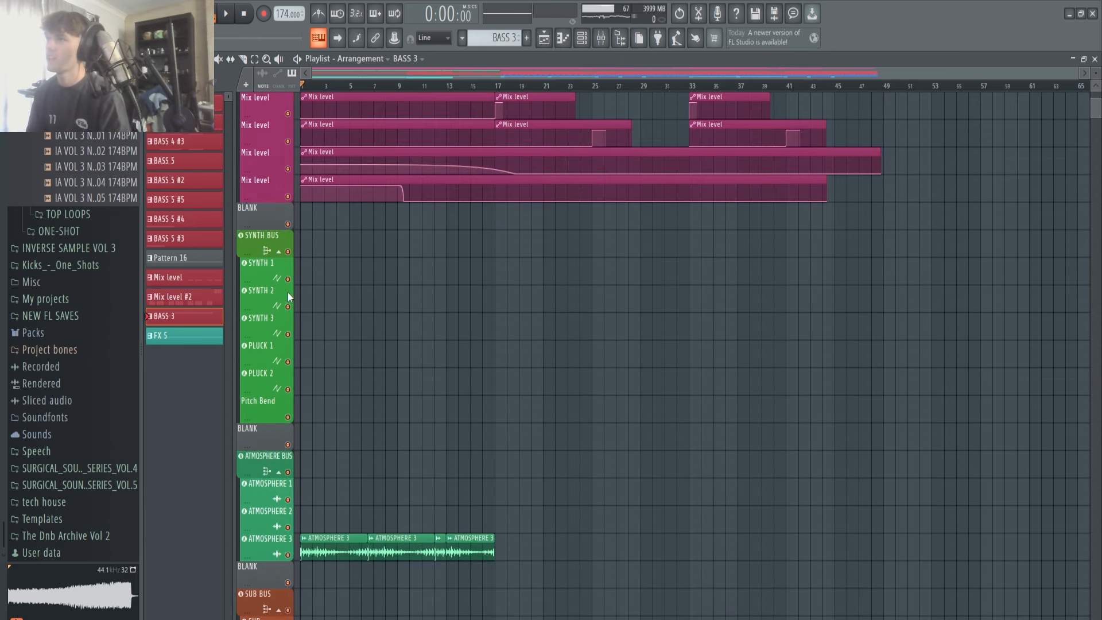
pyautogui.scroll(9, 285, 315)
pyautogui.doubleClick(364, 163)
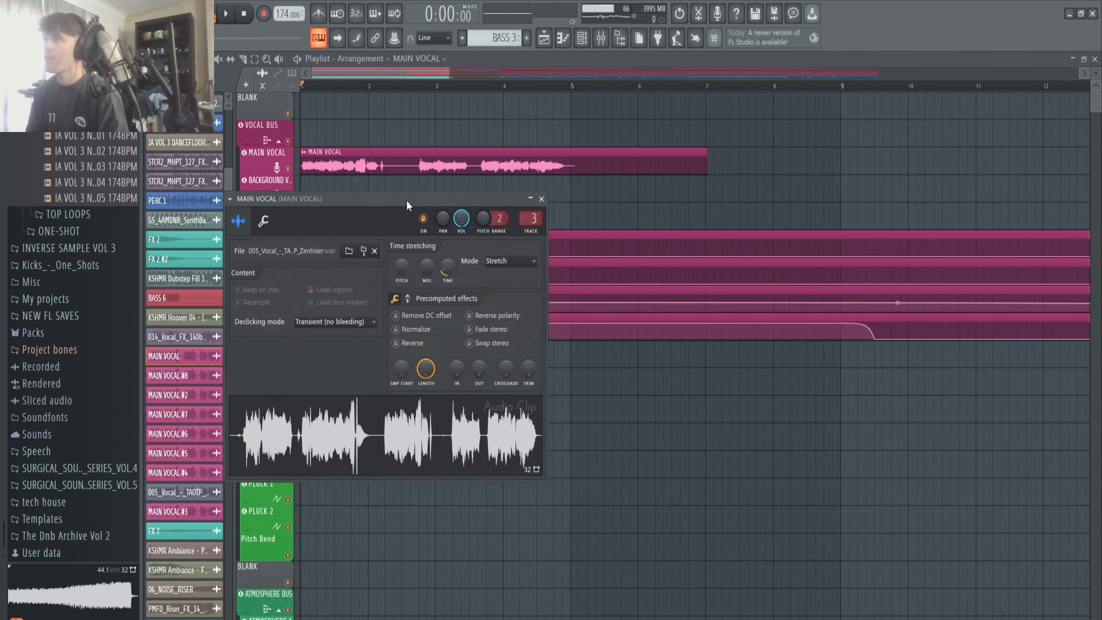
pyautogui.press('Escape')
pyautogui.scroll(-6, 256, 342)
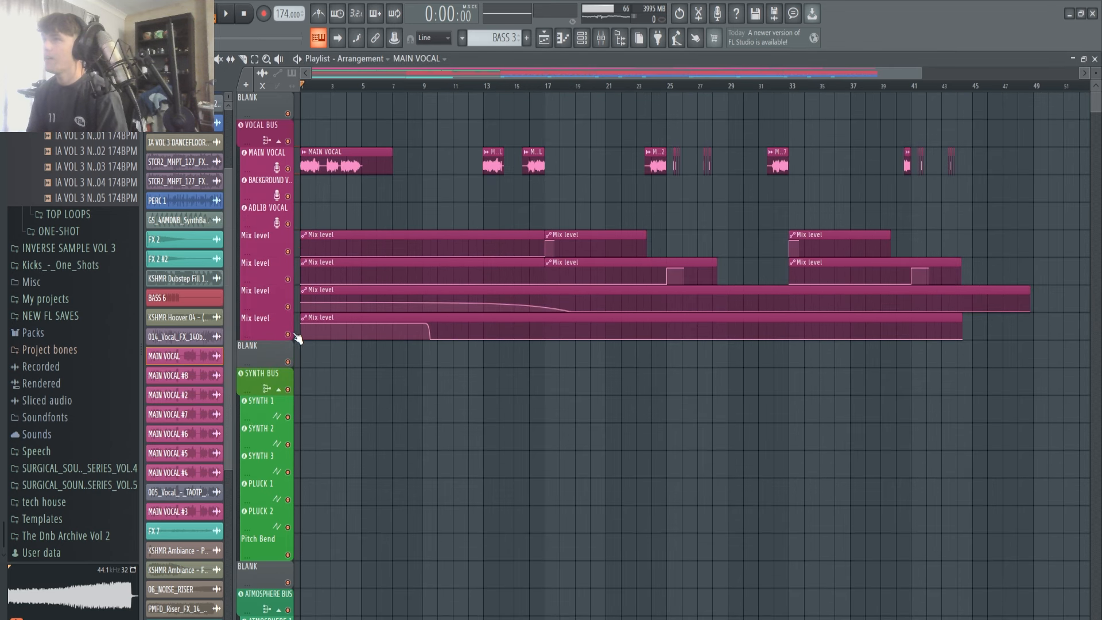
pyautogui.scroll(6, 298, 337)
# Open the MAIN VOCAL channel's mixer track, check its kHs Chorus effect, and close the open windows
pyautogui.doubleClick(492, 165)
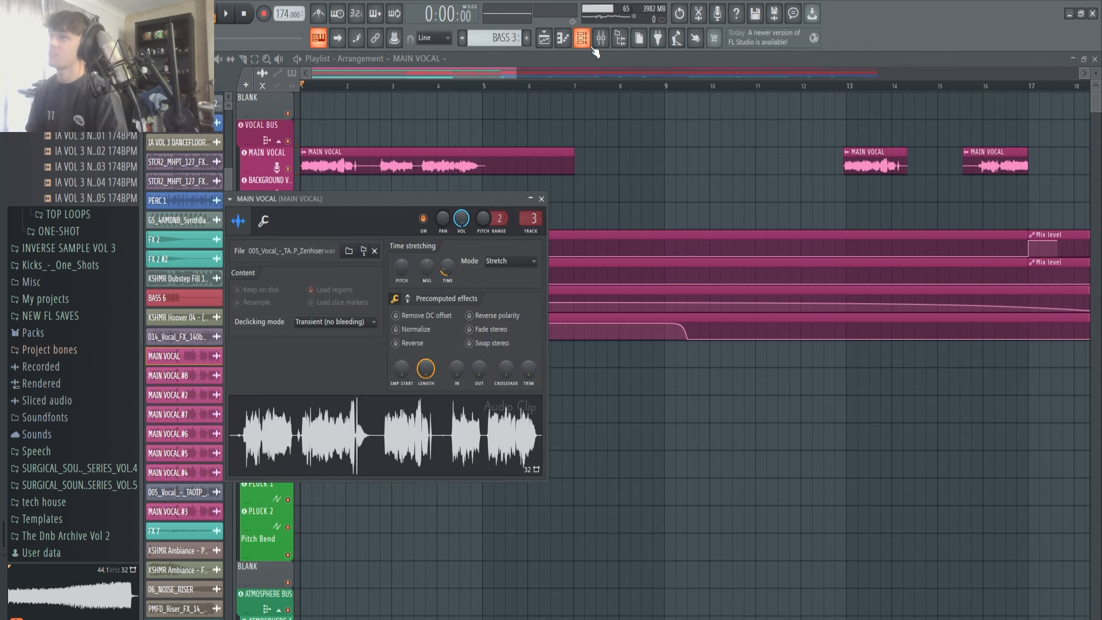
pyautogui.click(603, 39)
pyautogui.click(978, 264)
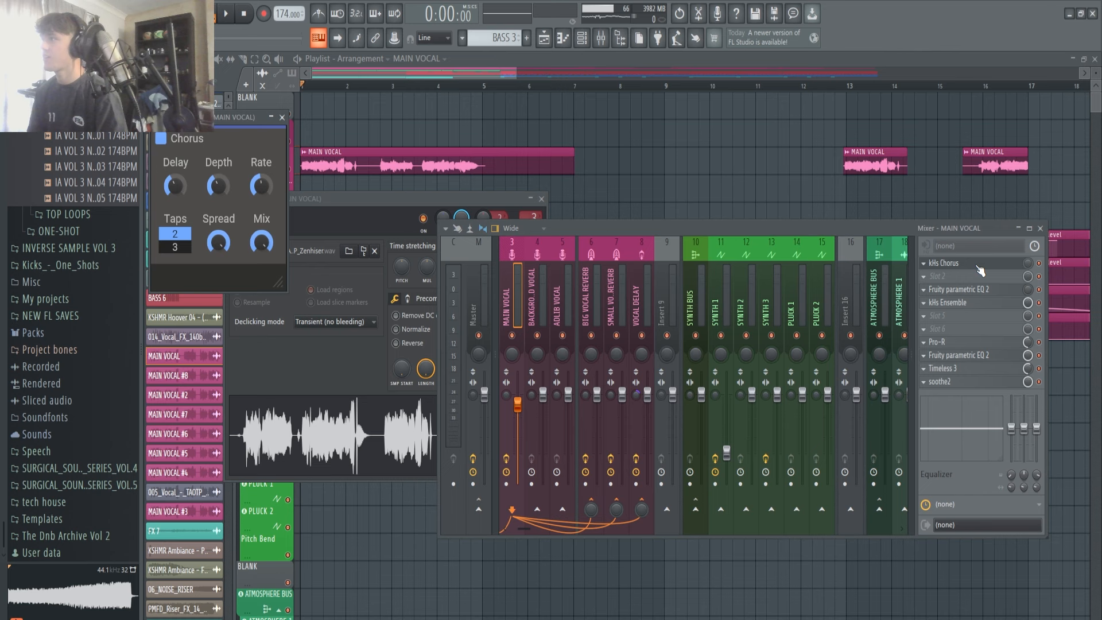
pyautogui.press('space')
pyautogui.press('space')
pyautogui.rightClick(698, 172)
pyautogui.scroll(-3, 696, 198)
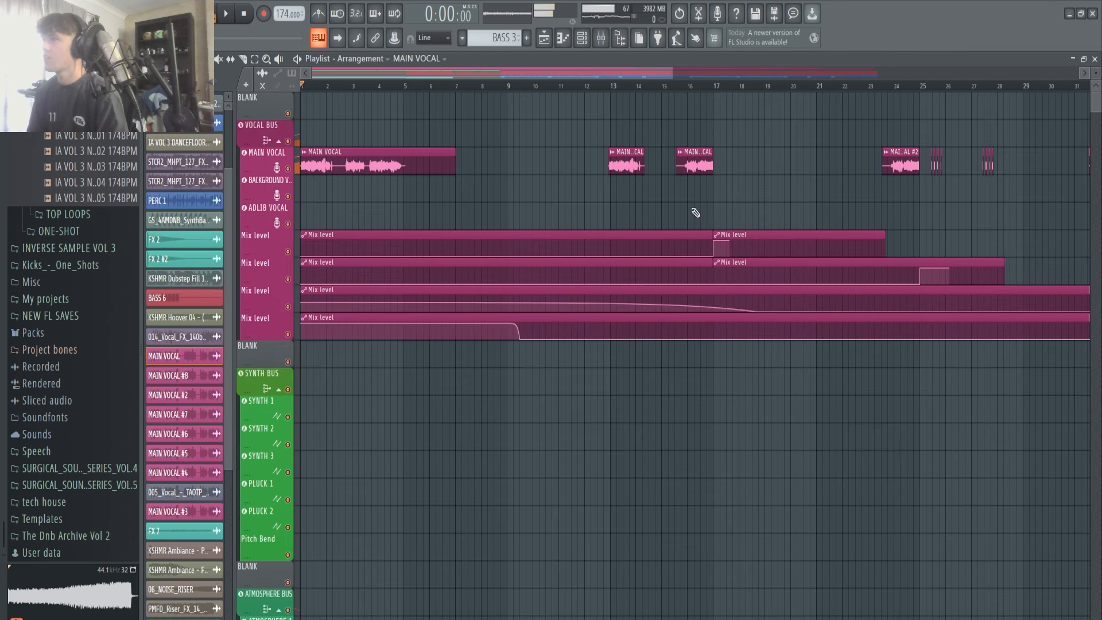
# Play the build-up from bar 13 with the mixer open and observe the vocal tracks' levels
pyautogui.scroll(-4, 565, 436)
pyautogui.scroll(-13, 565, 439)
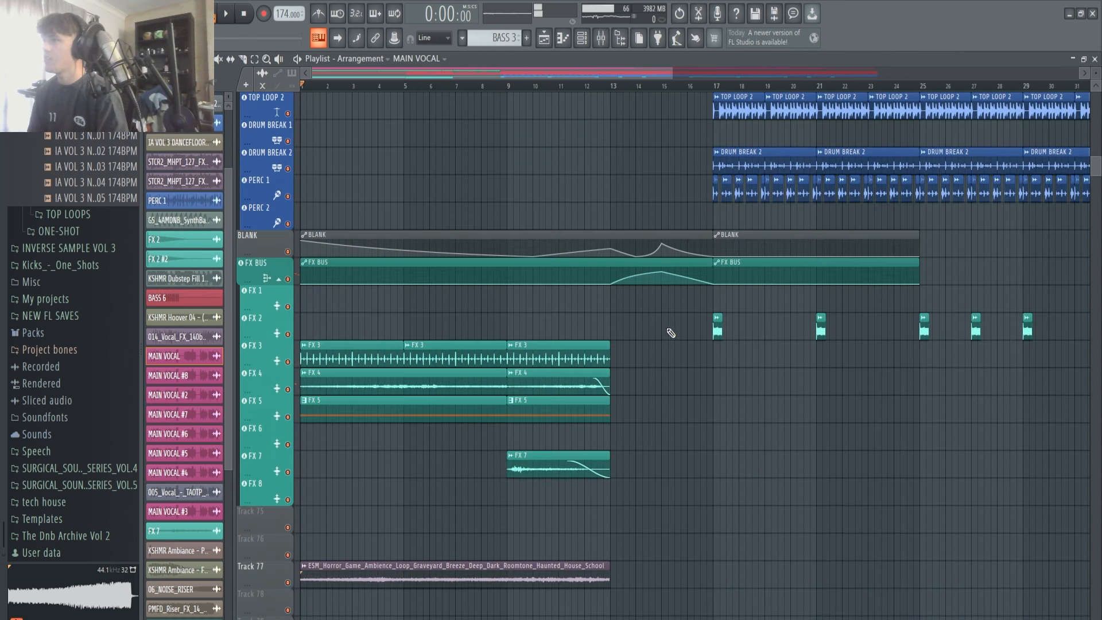
pyautogui.scroll(4, 667, 328)
pyautogui.click(558, 86)
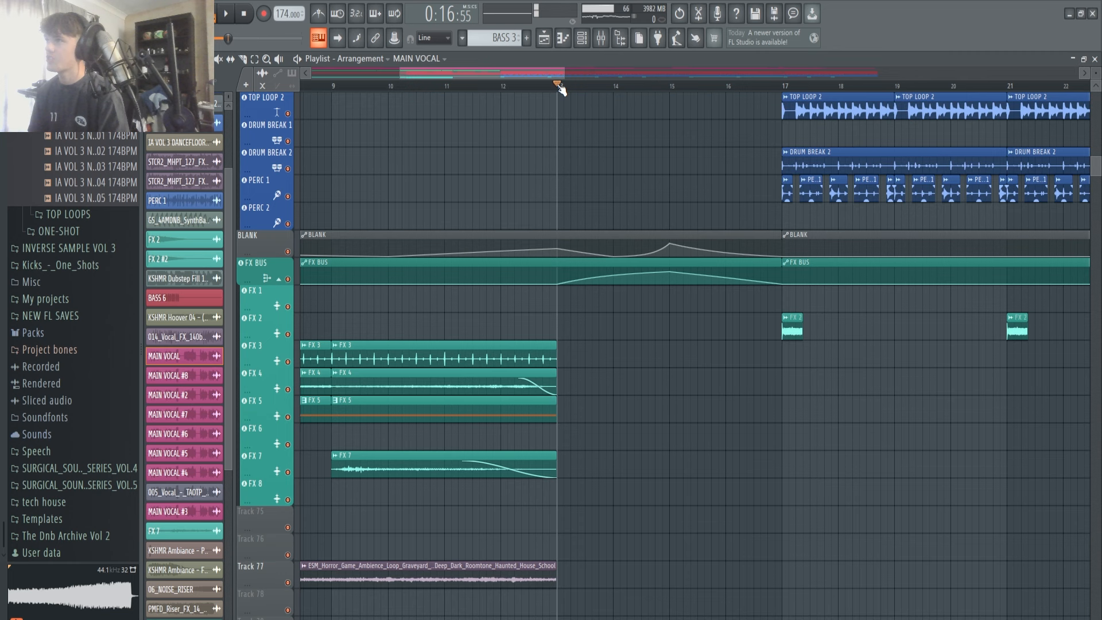
pyautogui.click(601, 46)
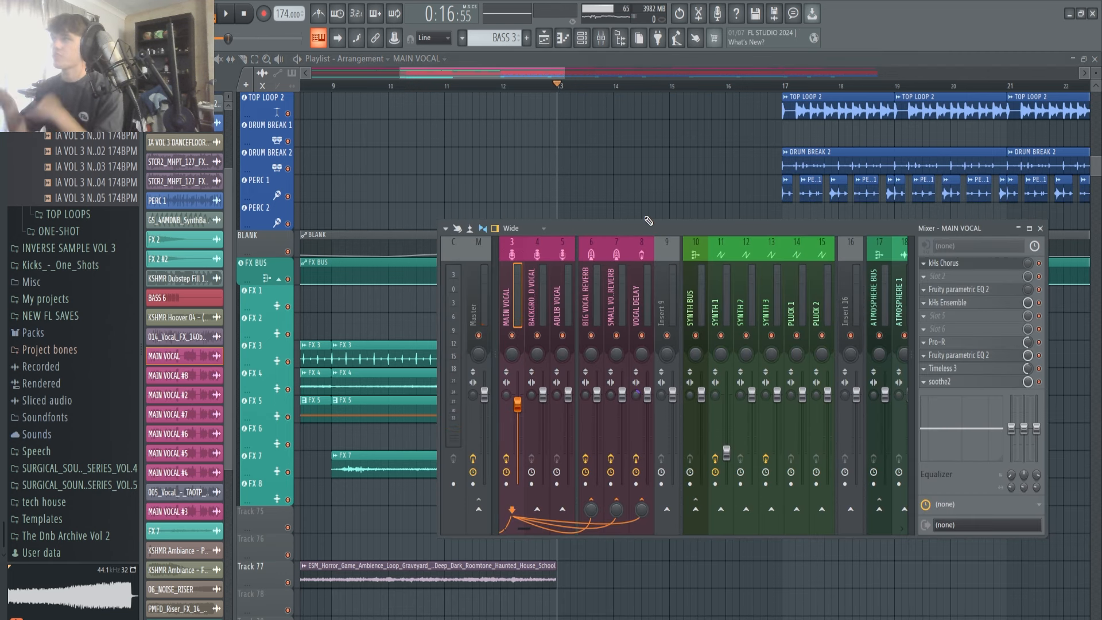
pyautogui.press('space')
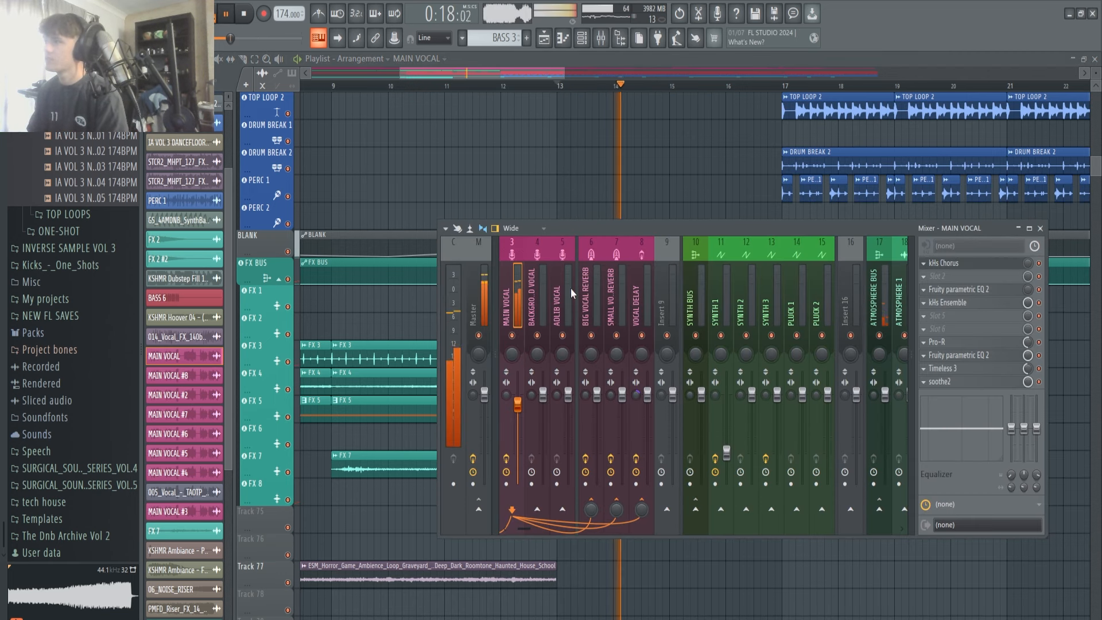
pyautogui.scroll(2, 532, 309)
pyautogui.click(532, 309)
pyautogui.click(560, 307)
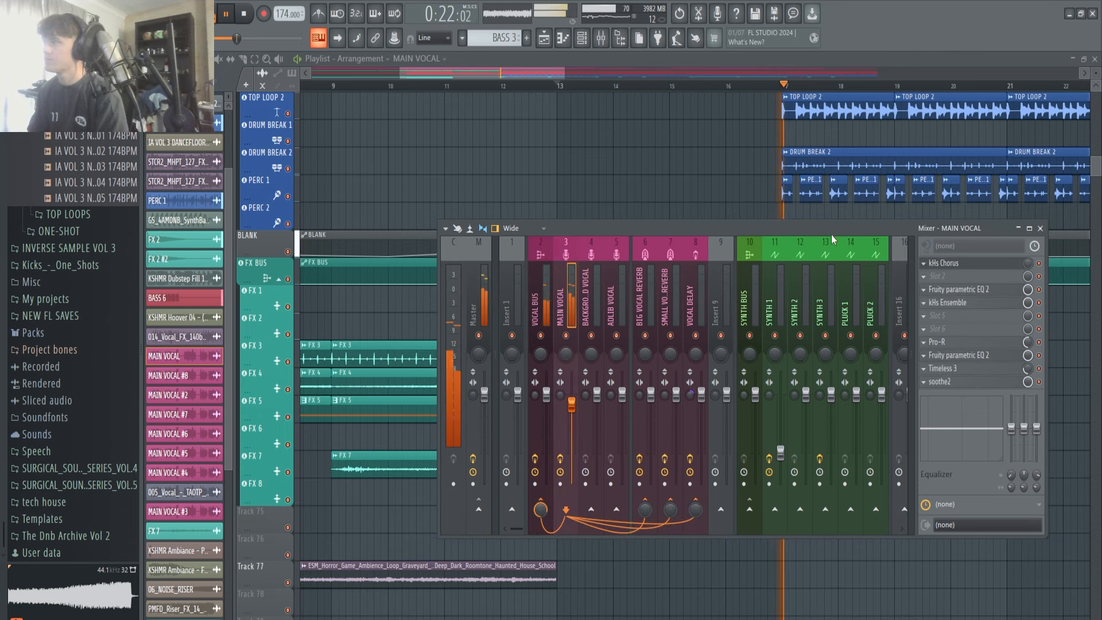
pyautogui.press('space')
# Check the kHs Ensemble, first Fruity parametric EQ 2 and Pro-R reverb settings on the MAIN VOCAL track
pyautogui.moveTo(638, 229); pyautogui.dragTo(669, 257)
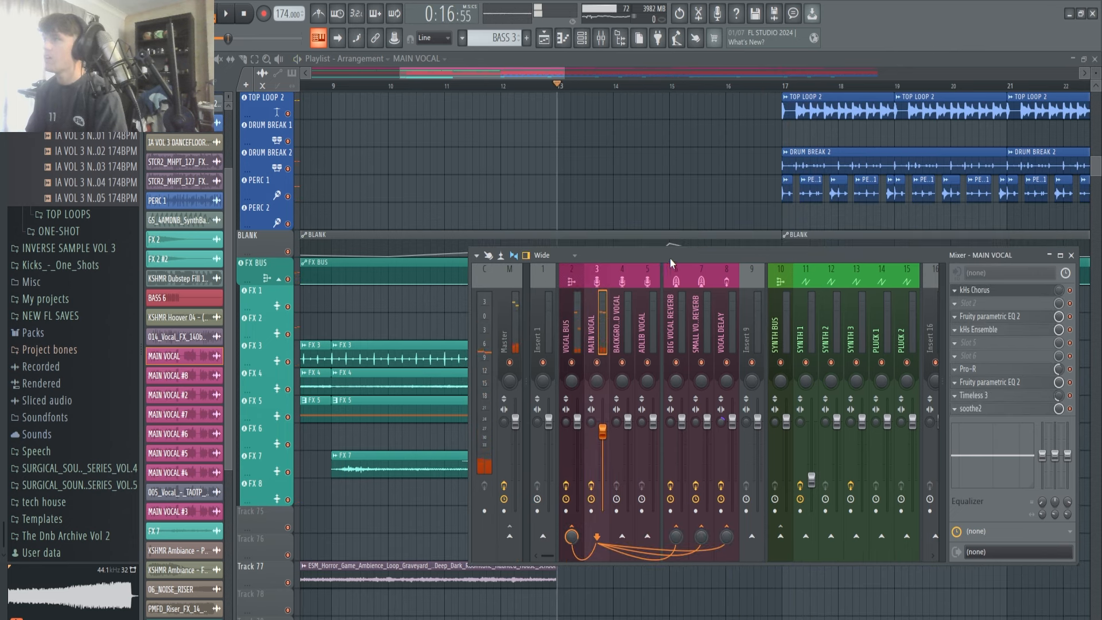
pyautogui.click(987, 329)
pyautogui.moveTo(279, 188); pyautogui.dragTo(399, 191)
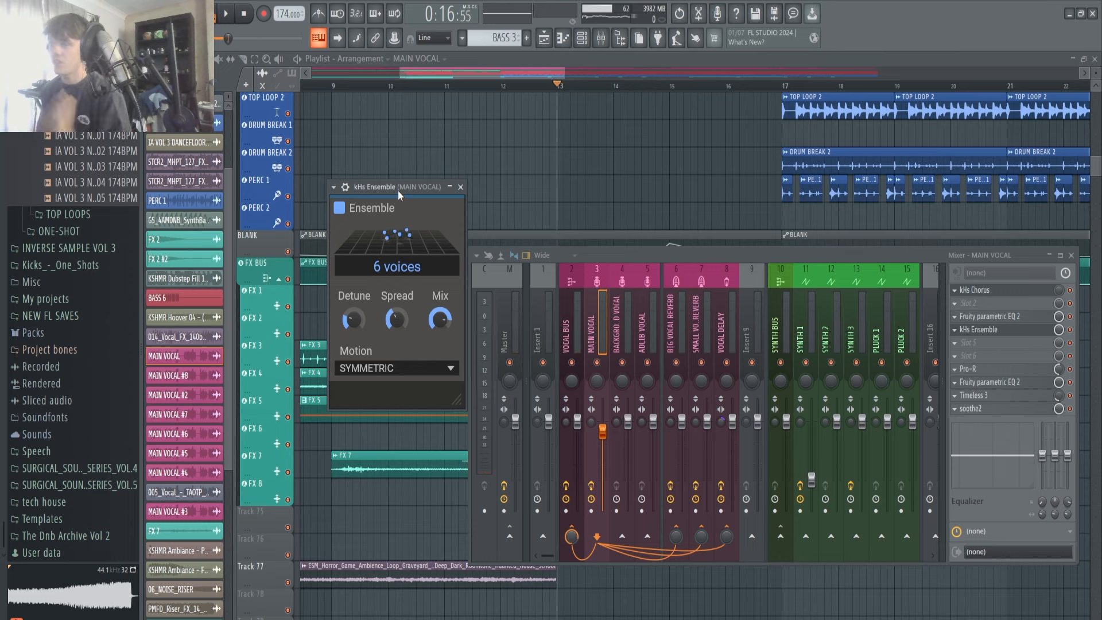
pyautogui.click(994, 317)
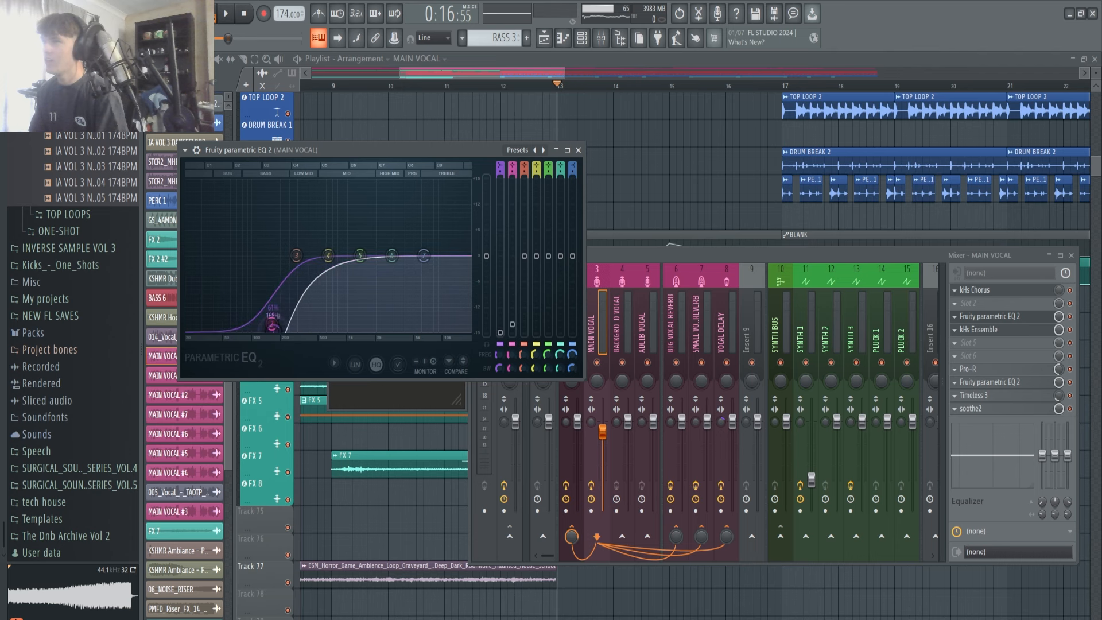
pyautogui.click(1004, 370)
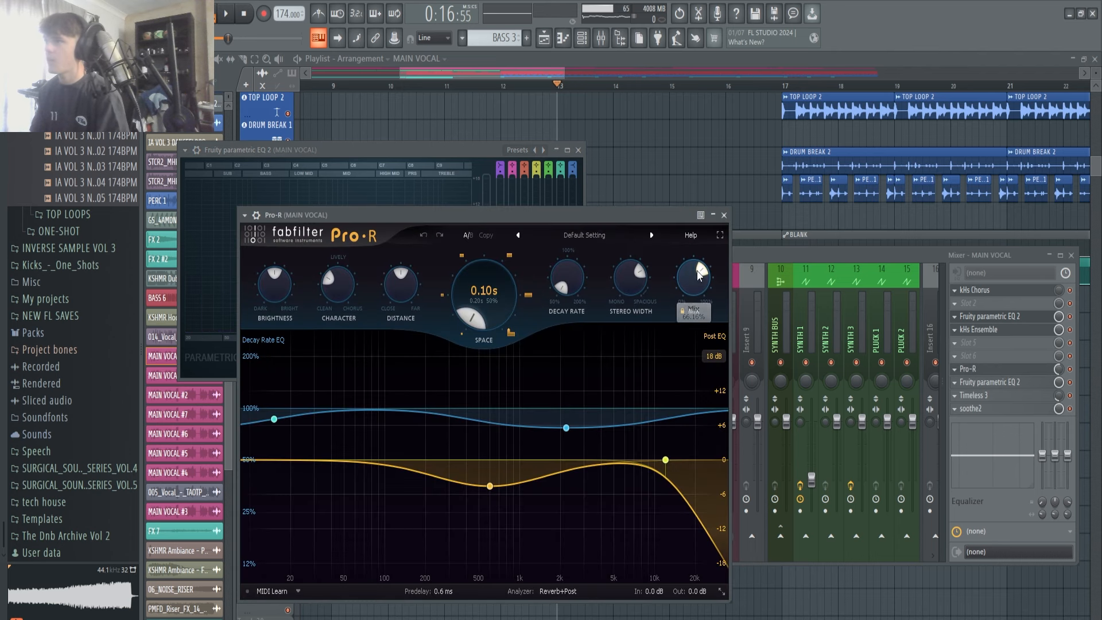
pyautogui.click(1001, 370)
# Check the second Fruity parametric EQ 2, Timeless 3 and soothe2 on the MAIN VOCAL track, and close all windows
pyautogui.click(990, 382)
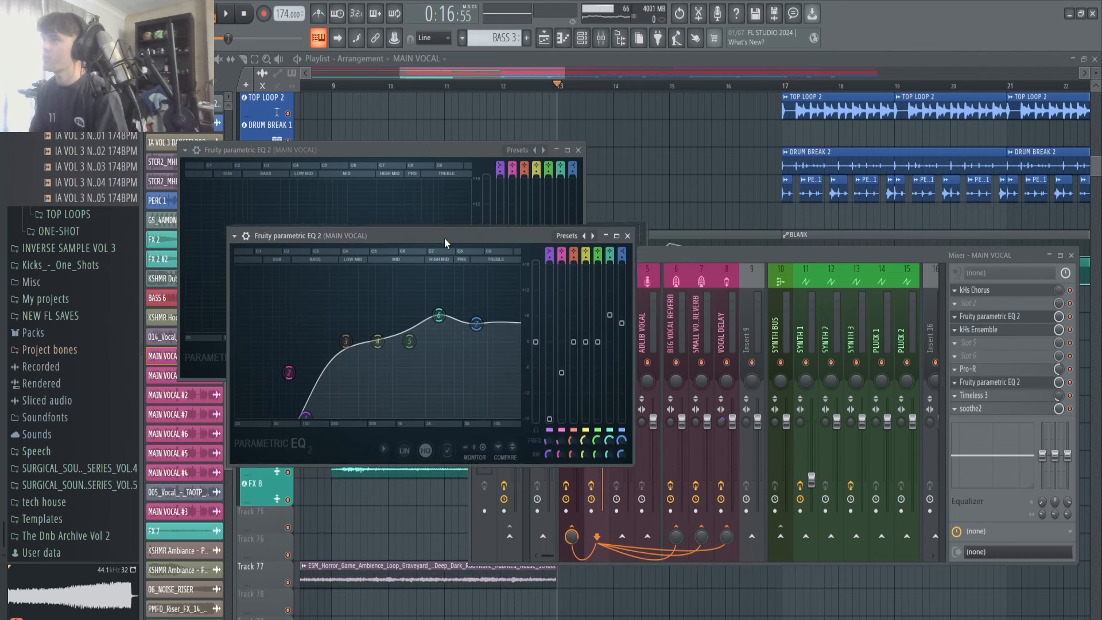
pyautogui.click(622, 240)
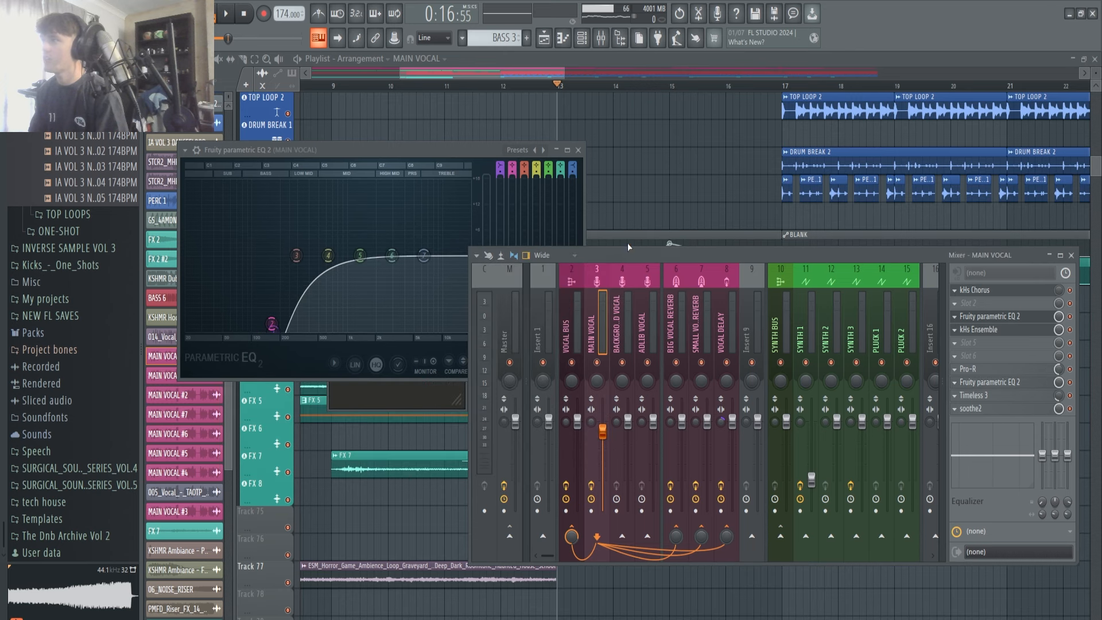
pyautogui.click(976, 395)
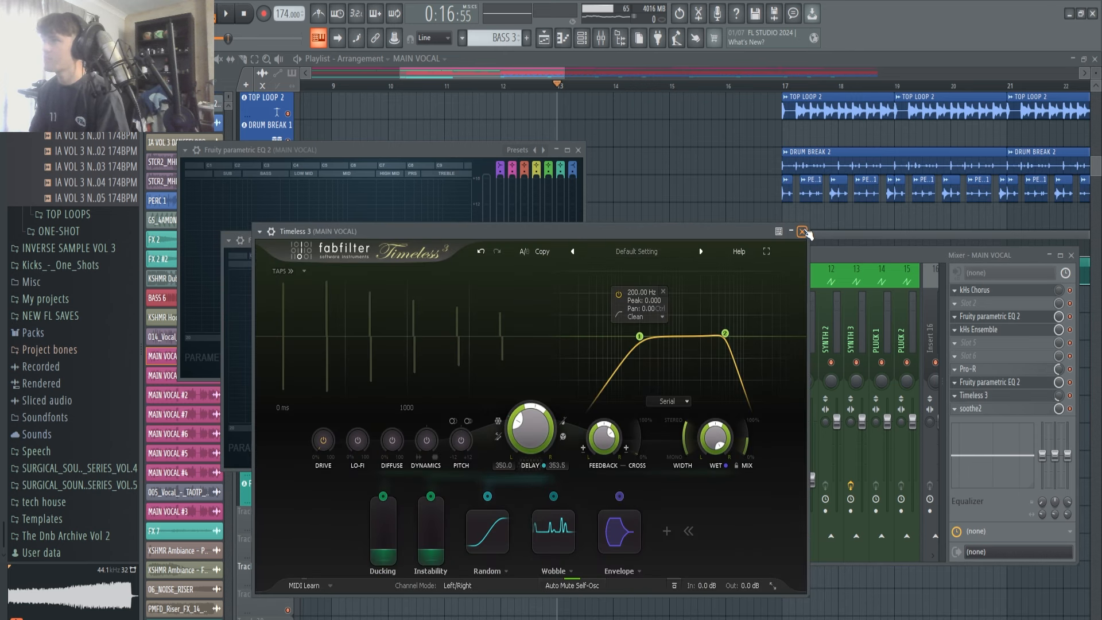
pyautogui.click(802, 231)
pyautogui.click(976, 408)
pyautogui.click(730, 134)
pyautogui.press('F9')
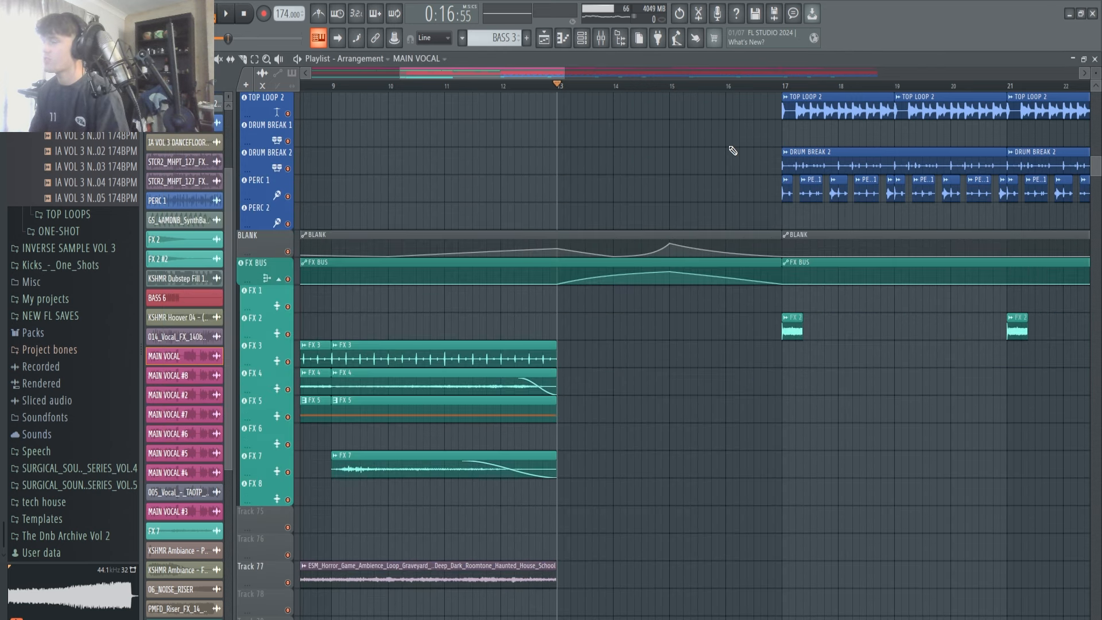
# Solo the horror ambience loop on Track 77 below the FX tracks, and unsolo it again
pyautogui.scroll(-6, 544, 182)
pyautogui.scroll(4, 251, 451)
pyautogui.scroll(3, 250, 451)
pyautogui.scroll(-5, 313, 431)
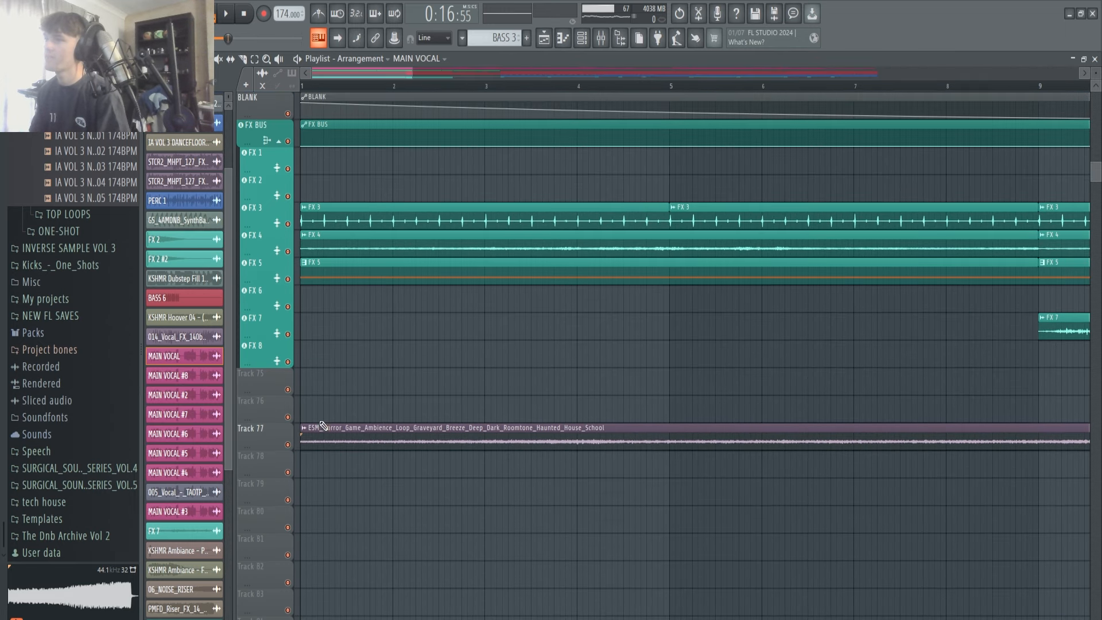
pyautogui.scroll(-4, 307, 451)
pyautogui.rightClick(292, 447)
pyautogui.rightClick(292, 446)
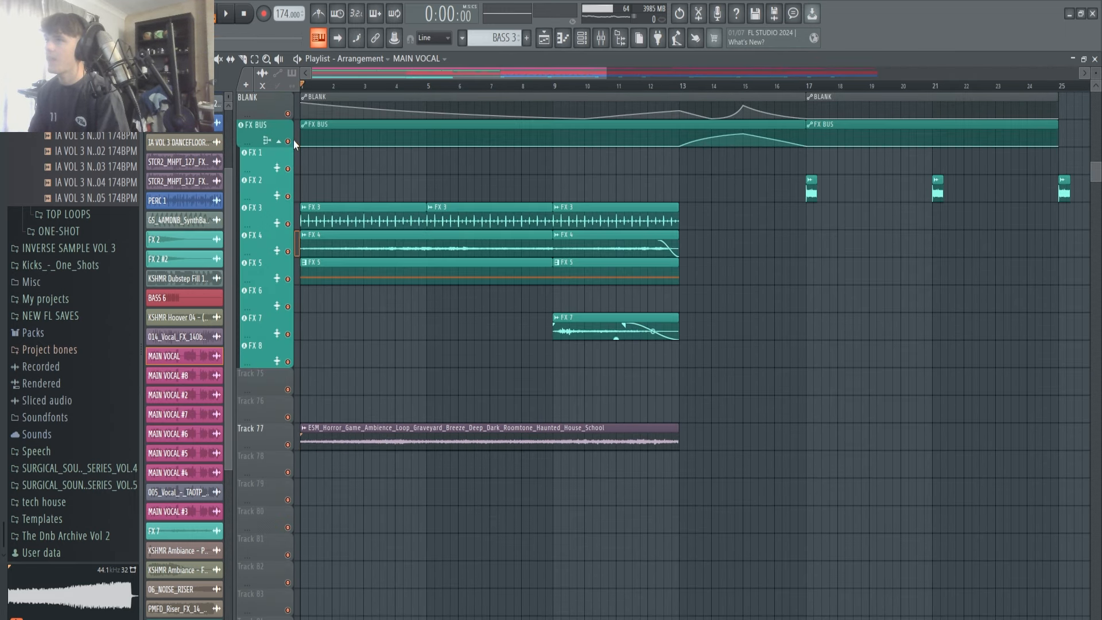
# Play from the start with only the FX BUS, BLANK, FX 3, FX 4, FX 5 and Track 77 tracks enabled
pyautogui.rightClick(291, 140)
pyautogui.press('space')
pyautogui.click(288, 113)
pyautogui.click(288, 223)
pyautogui.click(288, 252)
pyautogui.click(289, 280)
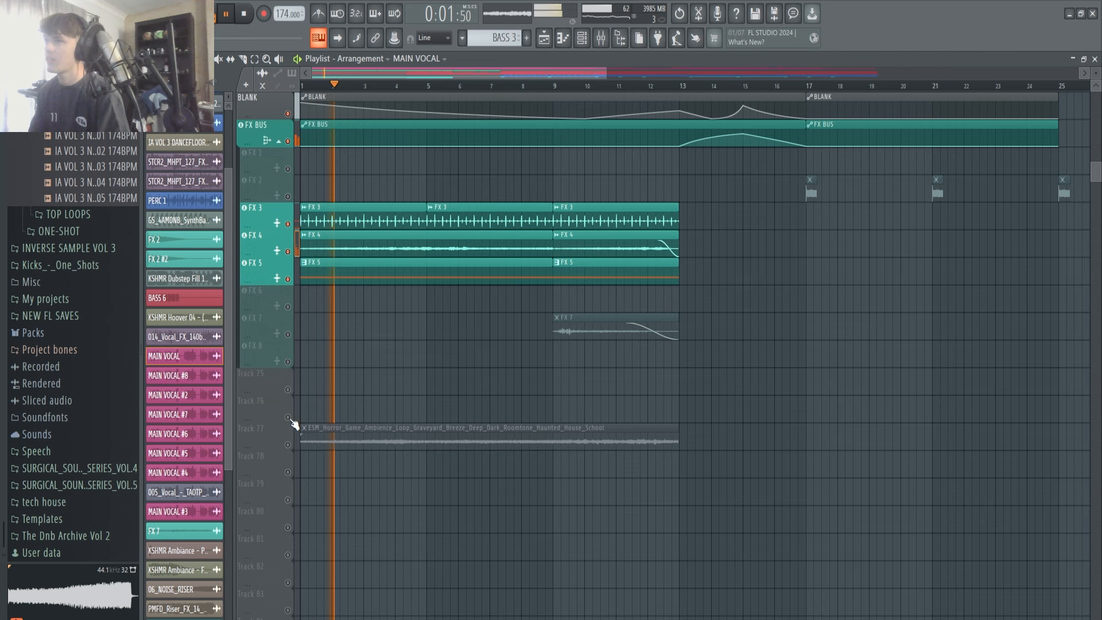
pyautogui.click(290, 445)
# Listen to the isolated FX and ambience layers in the opening bars, and stop playback
pyautogui.scroll(3, 306, 437)
pyautogui.scroll(-2, 391, 220)
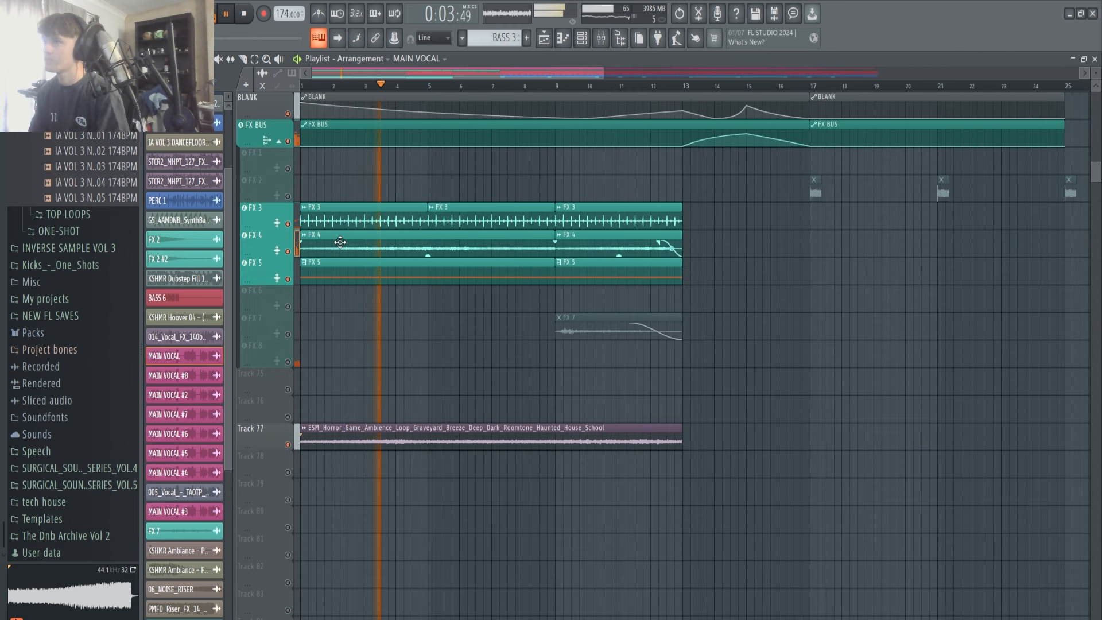
pyautogui.scroll(1, 349, 287)
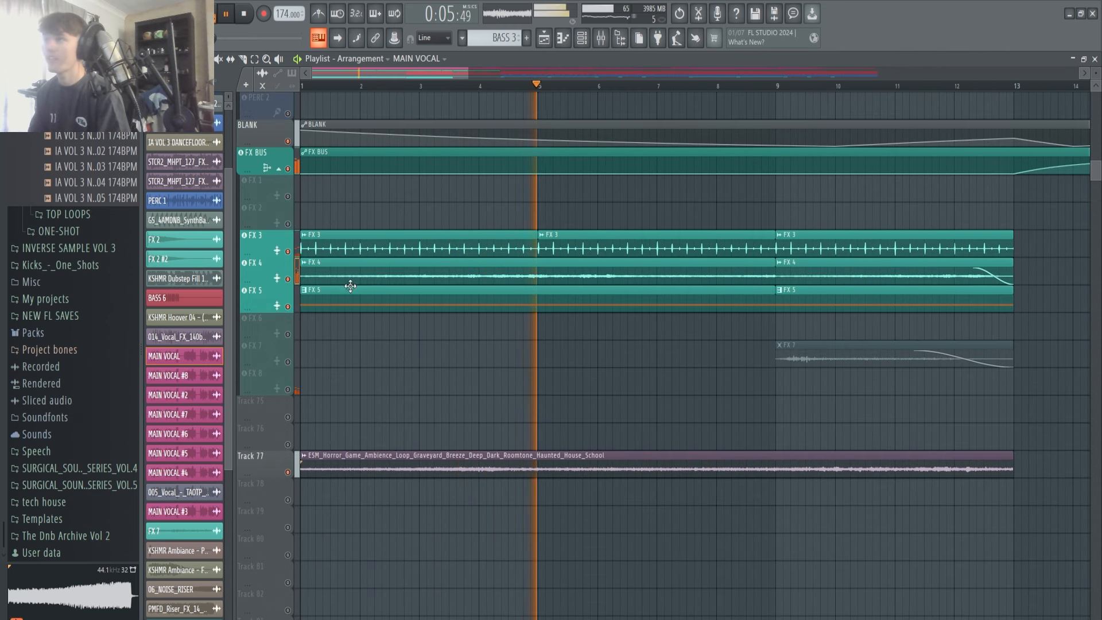
pyautogui.scroll(-1, 553, 319)
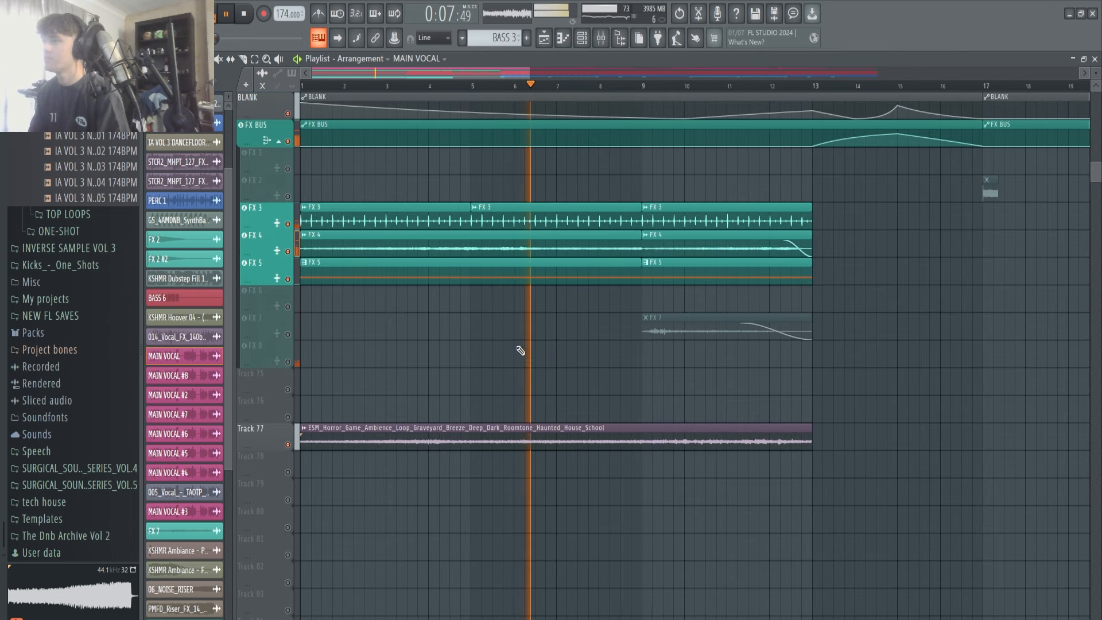
pyautogui.scroll(-2, 519, 347)
pyautogui.scroll(1, 480, 367)
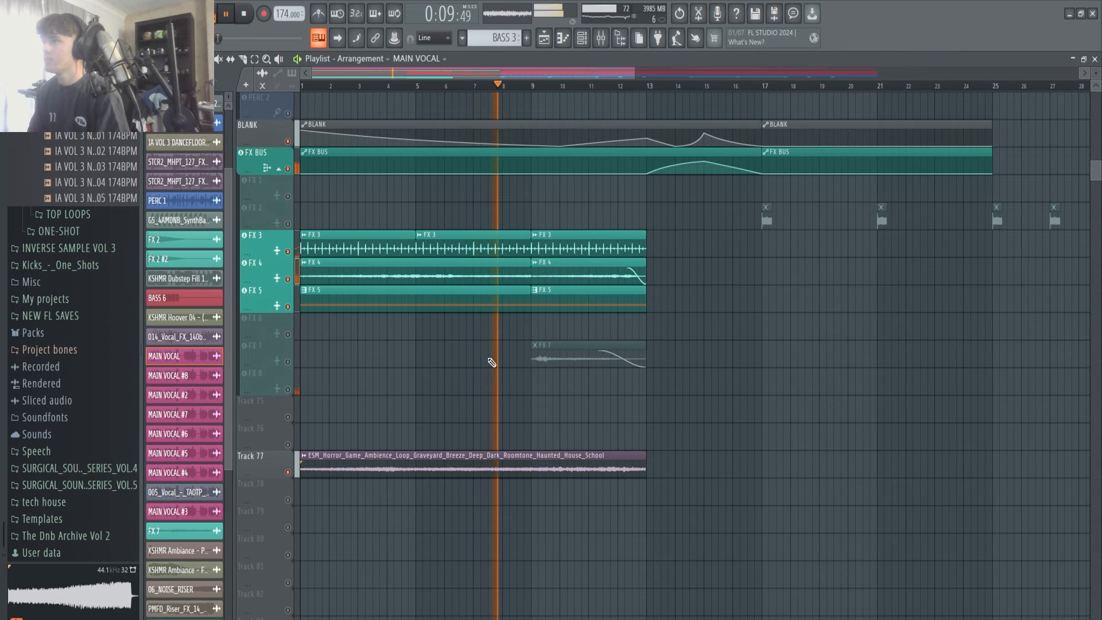
pyautogui.press('space')
# Check the Radioactive preset in the Arcade_2 instrument behind the FX 5 pattern, and close the plugin and channel rack
pyautogui.click(487, 307)
pyautogui.press('F6')
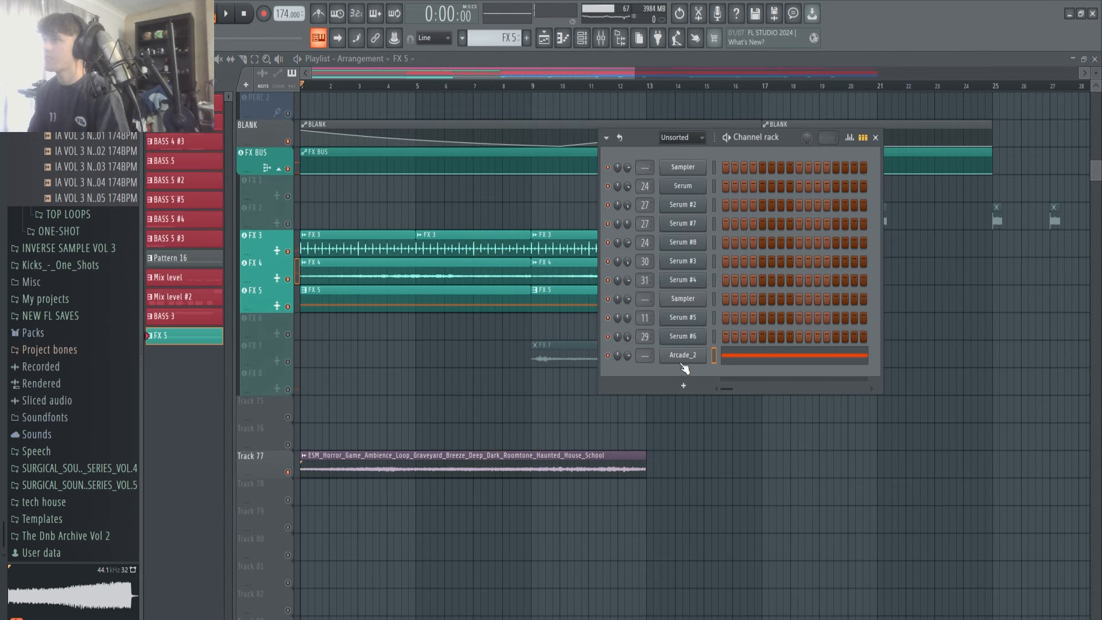
pyautogui.moveTo(506, 522); pyautogui.dragTo(467, 108)
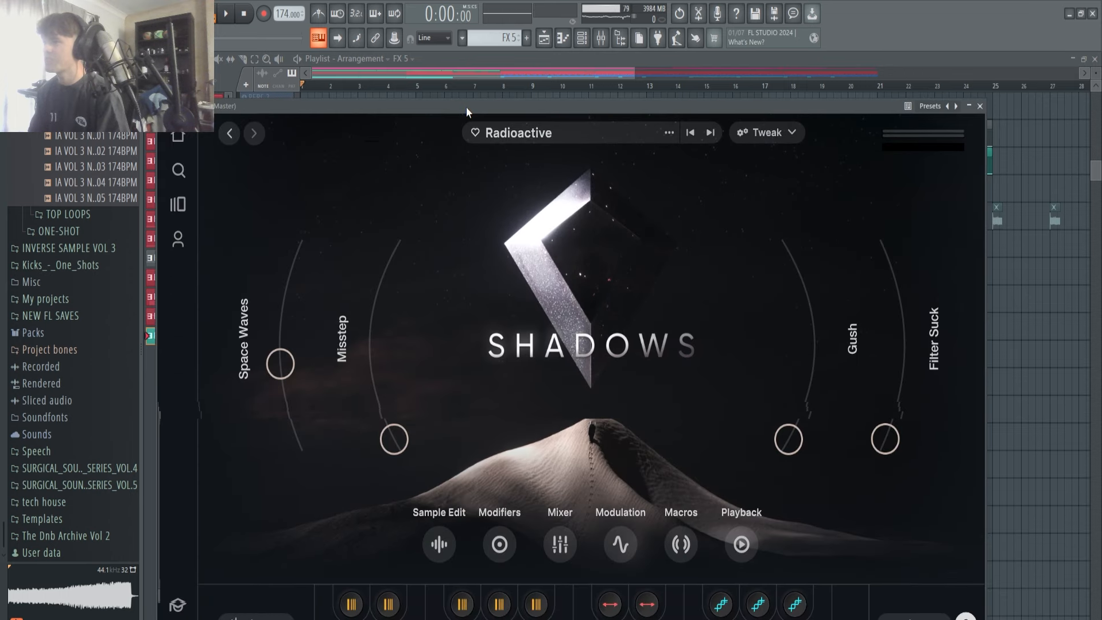
pyautogui.moveTo(561, 108); pyautogui.dragTo(587, 78)
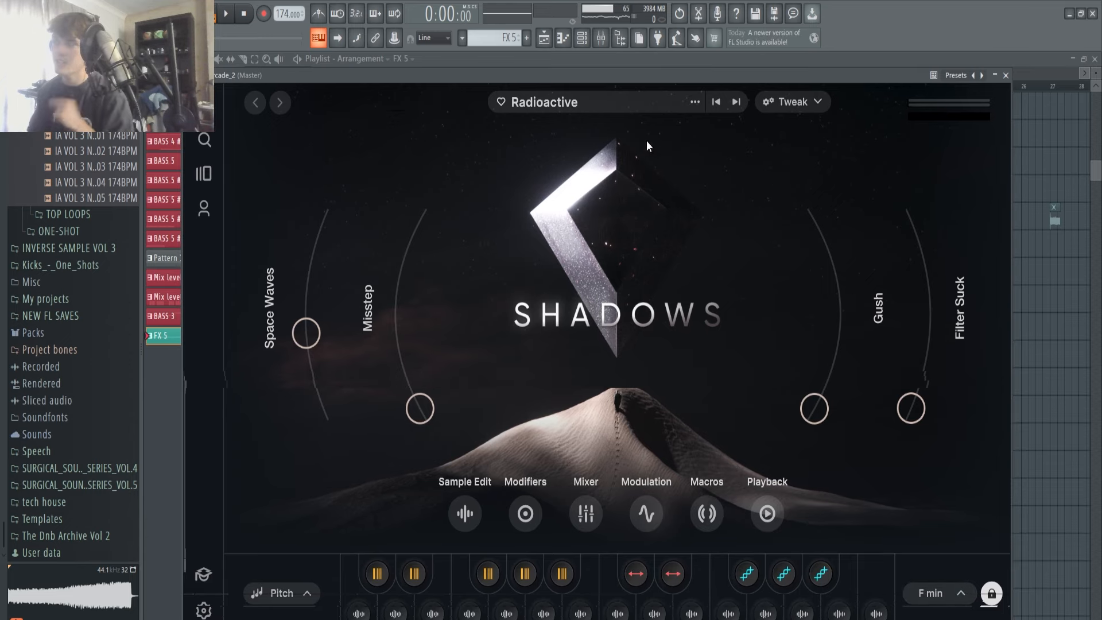
pyautogui.click(1006, 76)
pyautogui.click(870, 138)
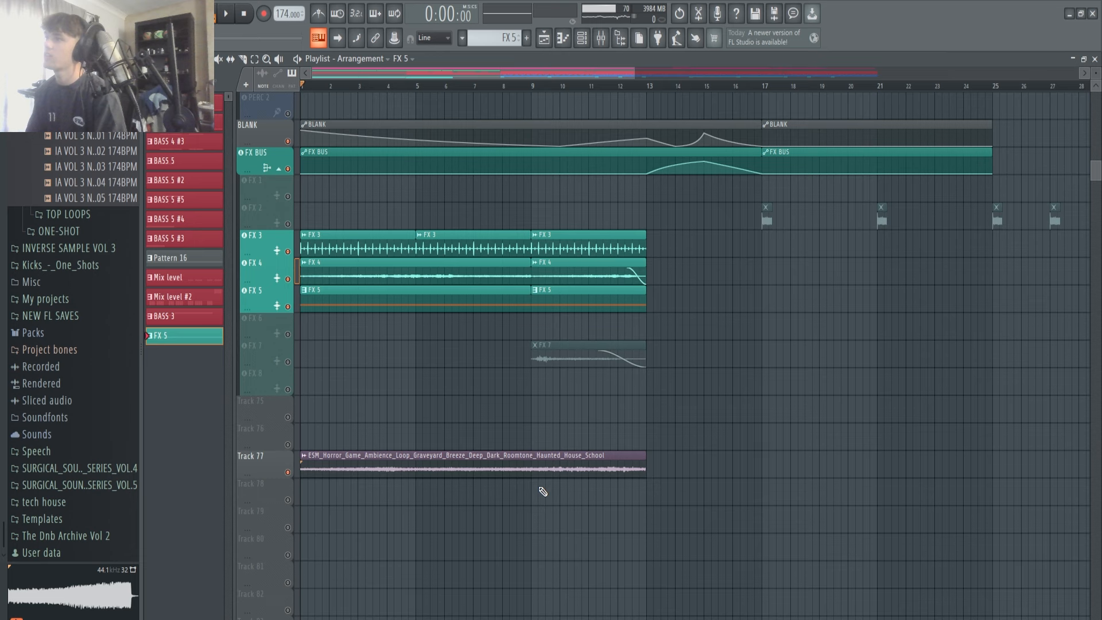
# Re-enable all playlist tracks and play the intro from bar 1 with the Mix level bass pattern in view
pyautogui.scroll(4, 459, 501)
pyautogui.scroll(12, 304, 466)
pyautogui.keyDown('ctrl'); pyautogui.scroll(3, 298, 464); pyautogui.keyUp('ctrl')
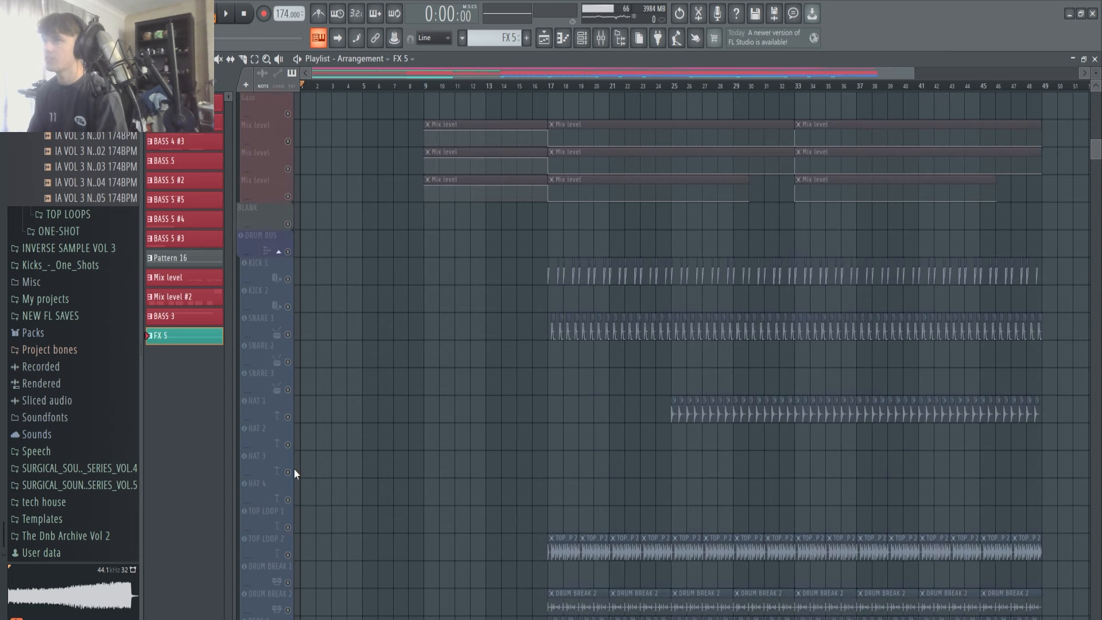
pyautogui.keyDown('ctrl'); pyautogui.scroll(3, 285, 325); pyautogui.keyUp('ctrl')
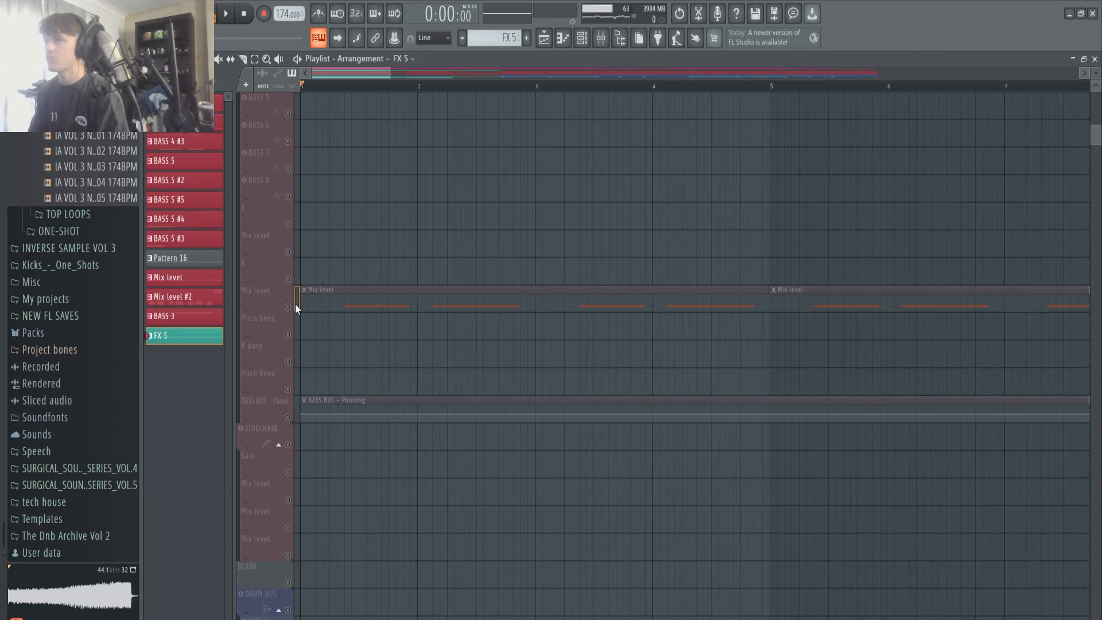
pyautogui.keyDown('ctrl'); pyautogui.scroll(-2, 311, 228); pyautogui.keyUp('ctrl')
pyautogui.press('space')
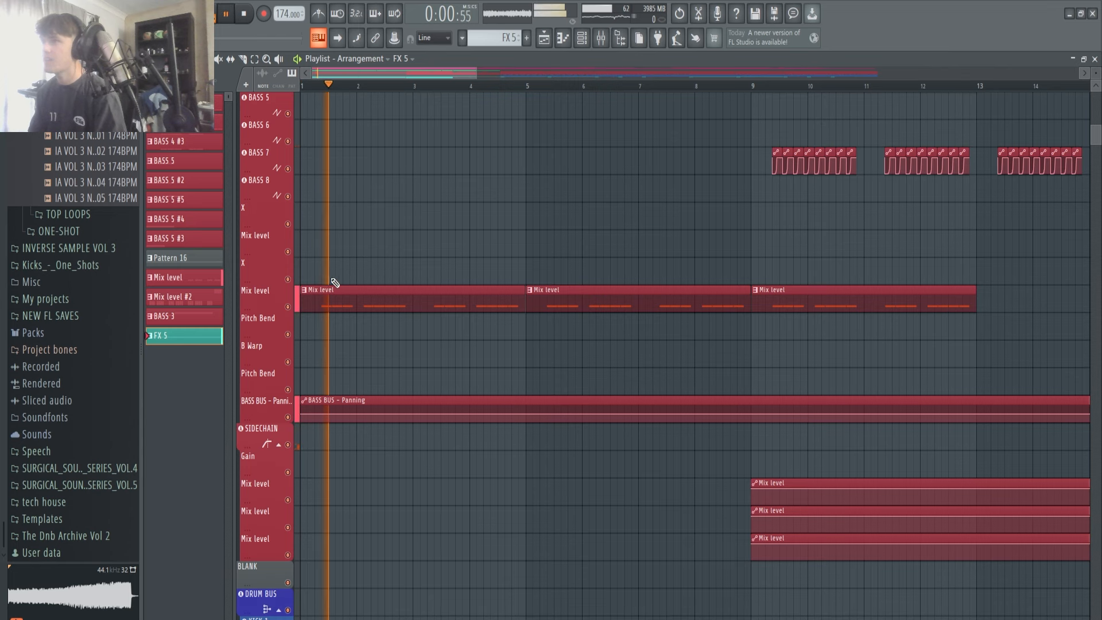
pyautogui.keyDown('ctrl'); pyautogui.scroll(-2, 516, 263); pyautogui.keyUp('ctrl')
# Play the arrangement from bar 9 with the bass tracks in view, opening the mixer briefly and closing it again
pyautogui.press('space')
pyautogui.click(551, 86)
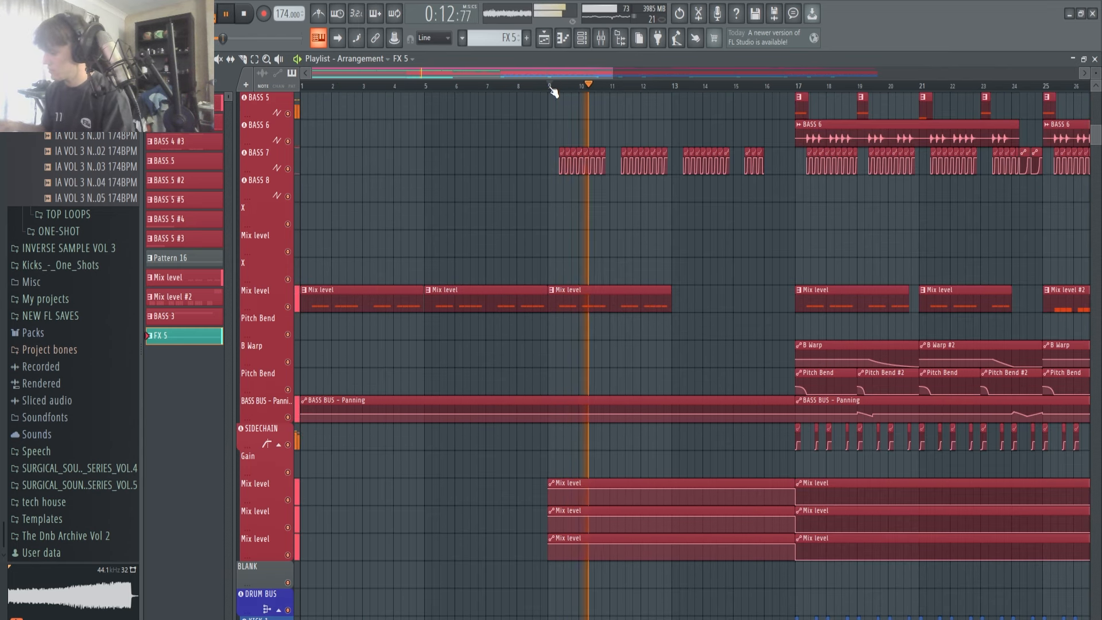
pyautogui.keyDown('ctrl'); pyautogui.scroll(-2, 572, 117); pyautogui.keyUp('ctrl')
pyautogui.scroll(2, 572, 118)
pyautogui.click(481, 86)
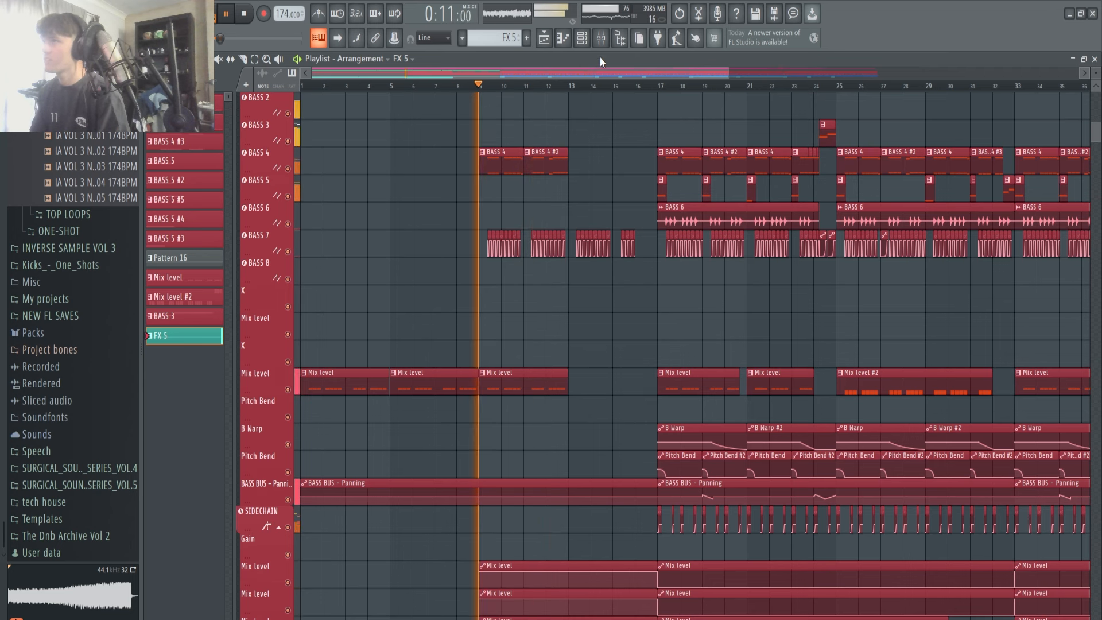
pyautogui.click(600, 39)
pyautogui.press('F9')
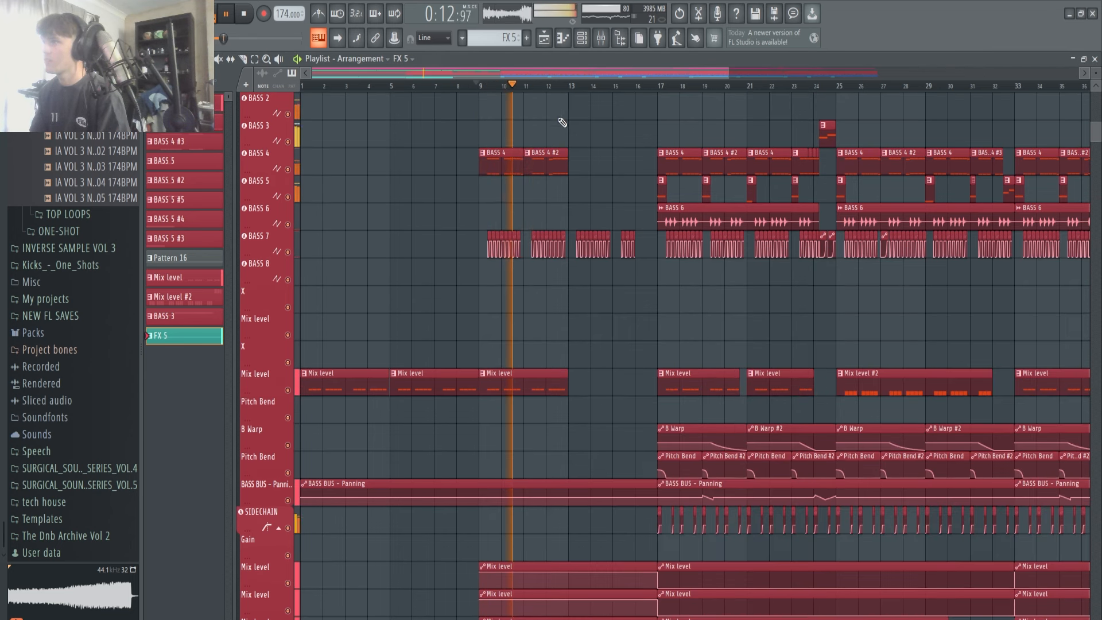
# Replay the section from bar 9, follow the BASS 4, BASS 7 and Mix level clips, and stop playback
pyautogui.keyDown('ctrl'); pyautogui.scroll(2, 484, 183); pyautogui.keyUp('ctrl')
pyautogui.press('space')
pyautogui.press('space')
pyautogui.keyDown('ctrl'); pyautogui.scroll(1, 445, 215); pyautogui.keyUp('ctrl')
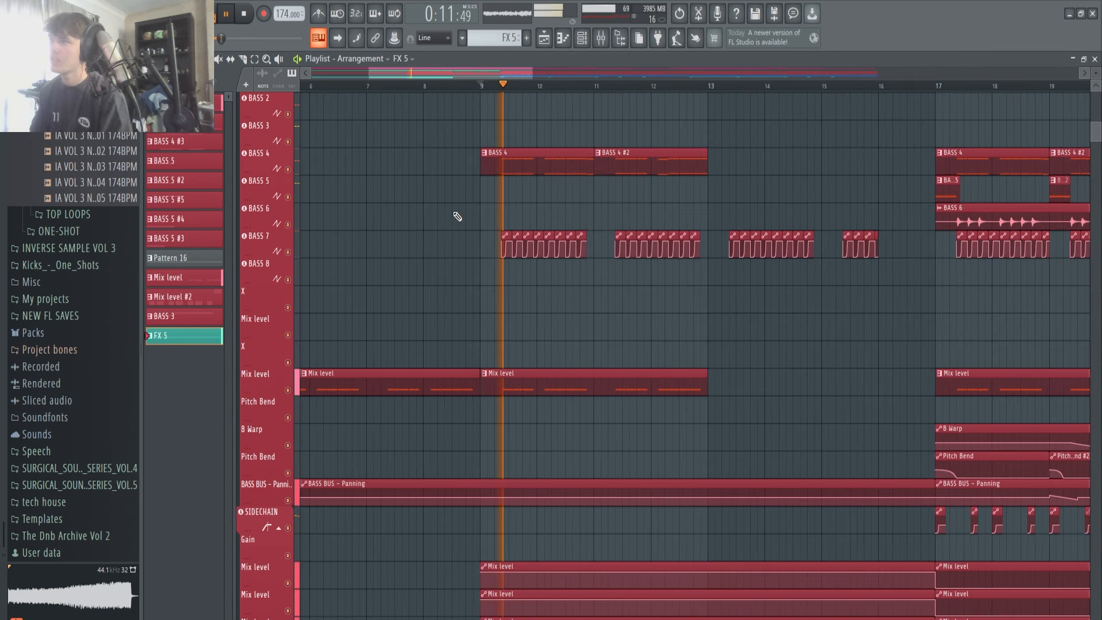
pyautogui.keyDown('ctrl'); pyautogui.scroll(-4, 447, 224); pyautogui.keyUp('ctrl')
pyautogui.scroll(4, 424, 256)
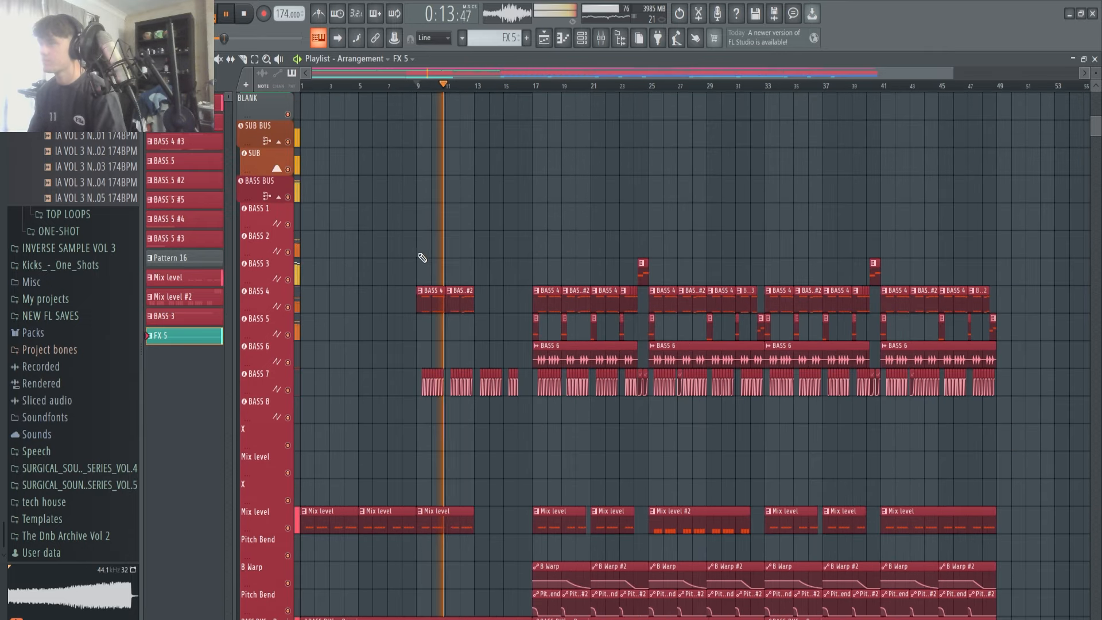
pyautogui.keyDown('ctrl'); pyautogui.scroll(-1, 418, 288); pyautogui.keyUp('ctrl')
pyautogui.scroll(5, 262, 325)
pyautogui.press('space')
# Look over the vocal, drum and FX tracks around bar 13, and open Endless Smile on the Master track
pyautogui.keyDown('ctrl'); pyautogui.scroll(5, 506, 115); pyautogui.keyUp('ctrl')
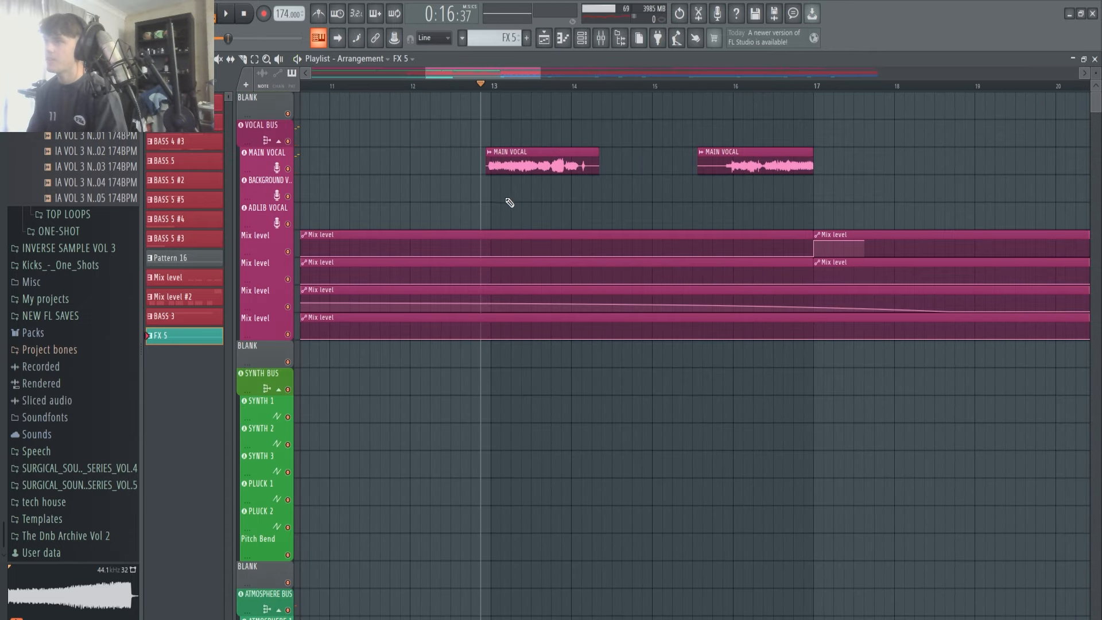
pyautogui.keyDown('ctrl'); pyautogui.scroll(-4, 497, 275); pyautogui.keyUp('ctrl')
pyautogui.scroll(-15, 499, 301)
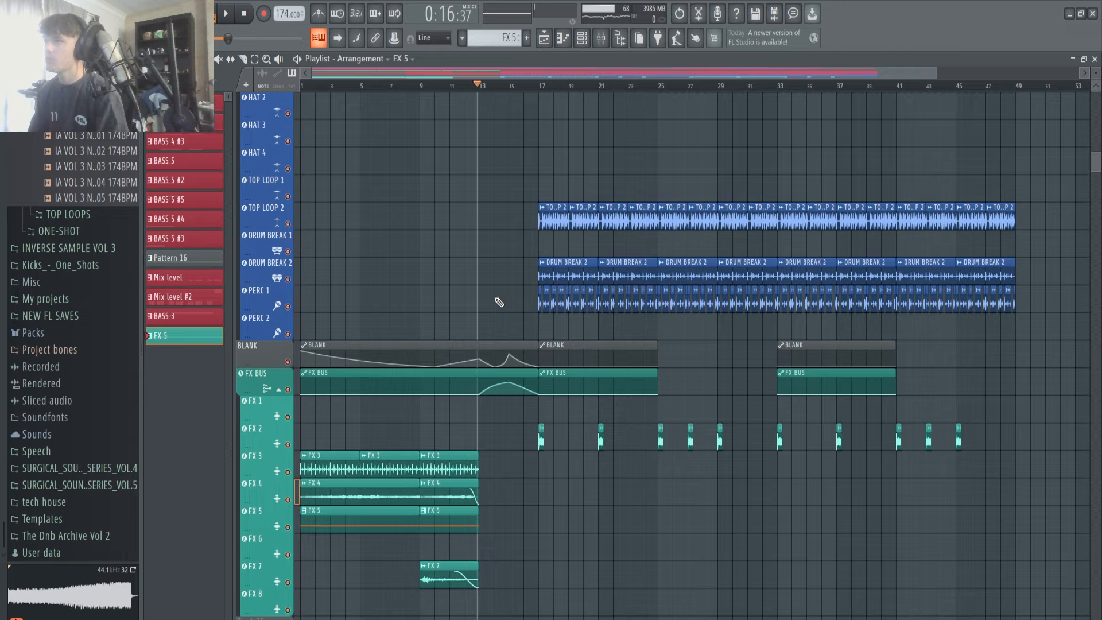
pyautogui.keyDown('ctrl'); pyautogui.scroll(2, 494, 298); pyautogui.keyUp('ctrl')
pyautogui.scroll(9, 493, 299)
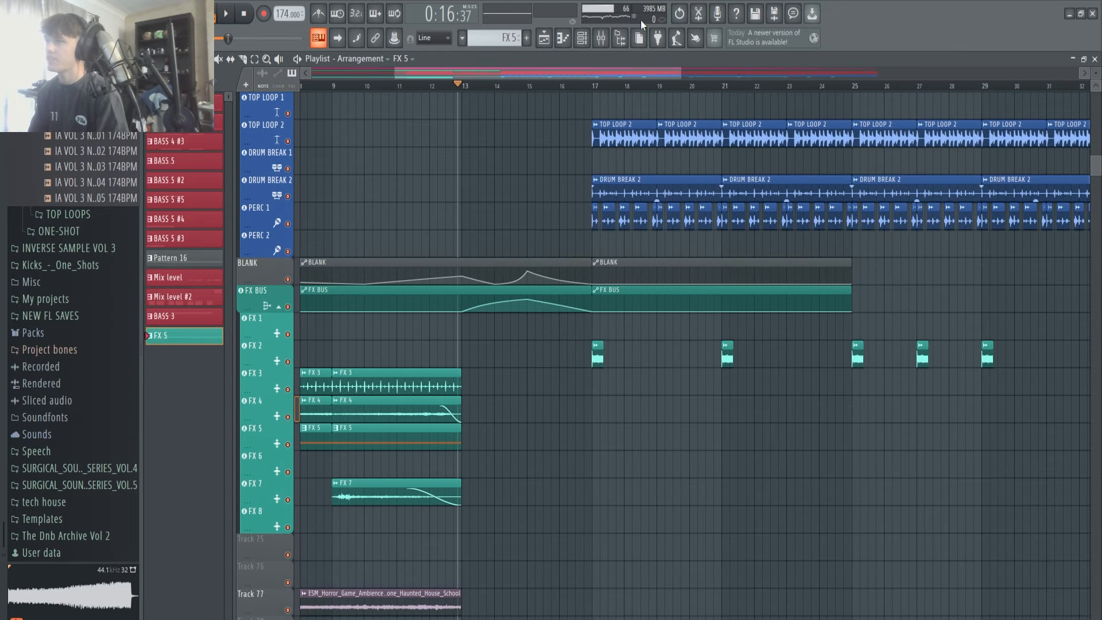
pyautogui.press('F9')
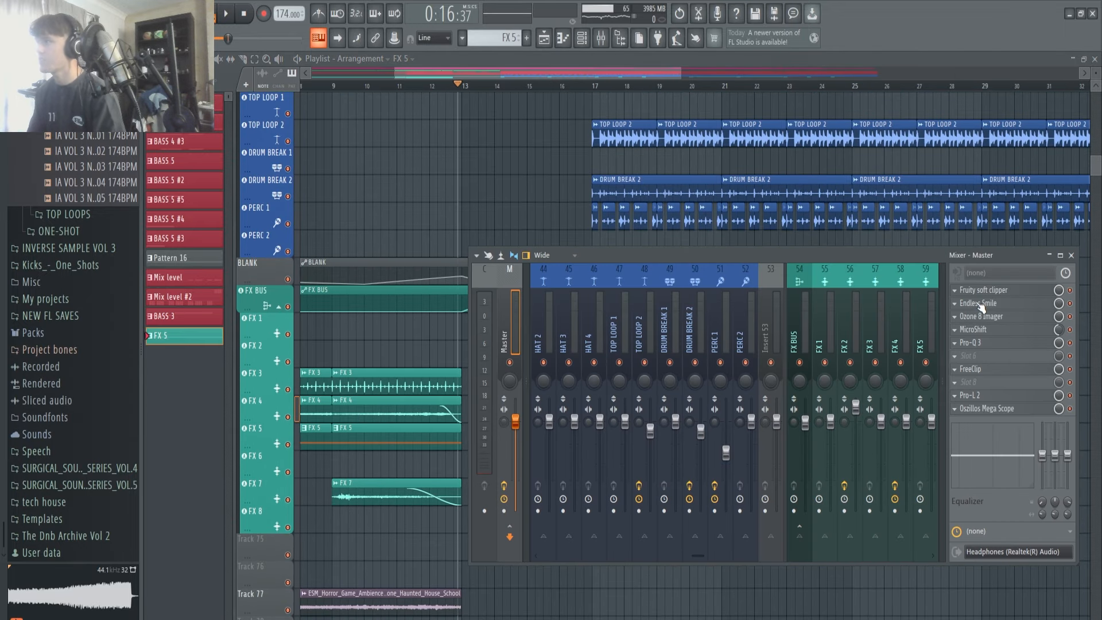
pyautogui.click(981, 308)
pyautogui.moveTo(414, 202); pyautogui.dragTo(483, 203)
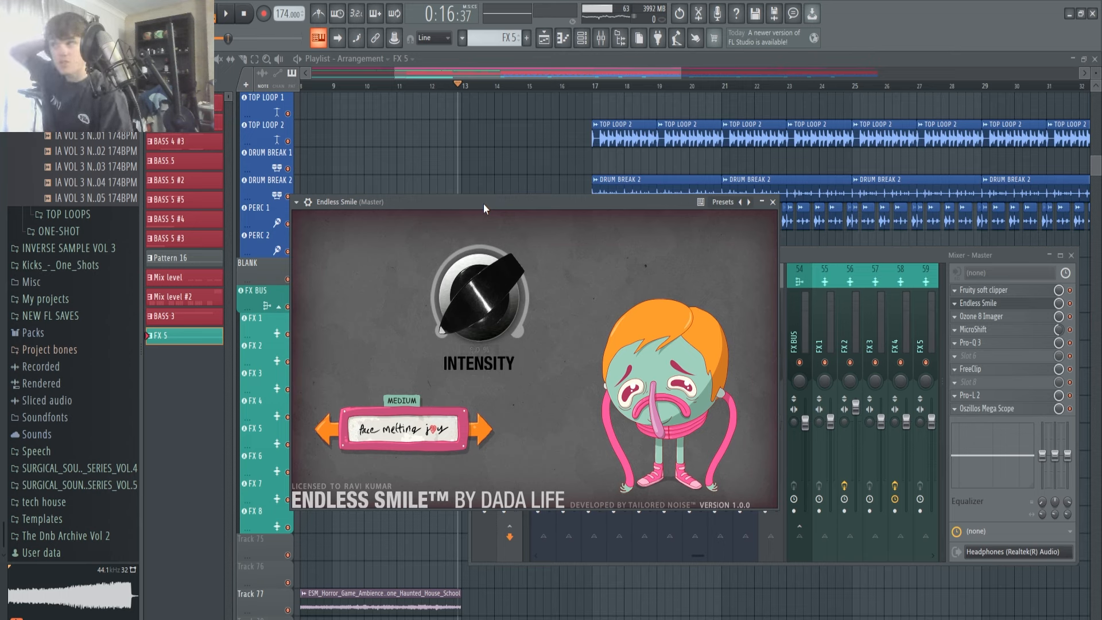
# Play the build-up from about bar 13 into the drop, watch Endless Smile's automated Intensity knob, and close the plugin
pyautogui.press('space')
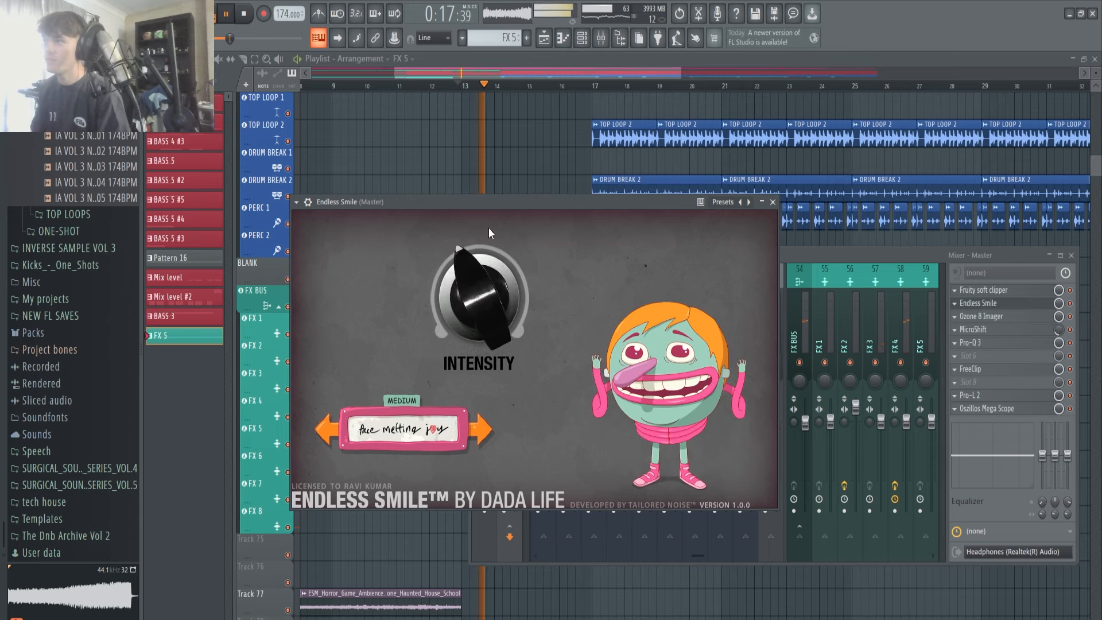
pyautogui.press('space')
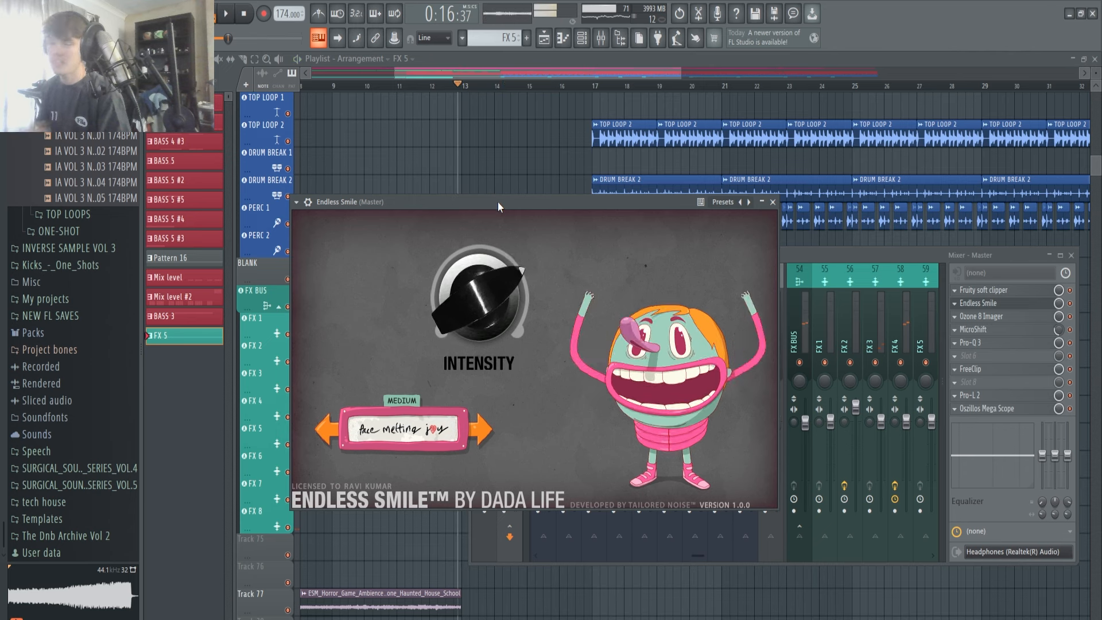
pyautogui.press('space')
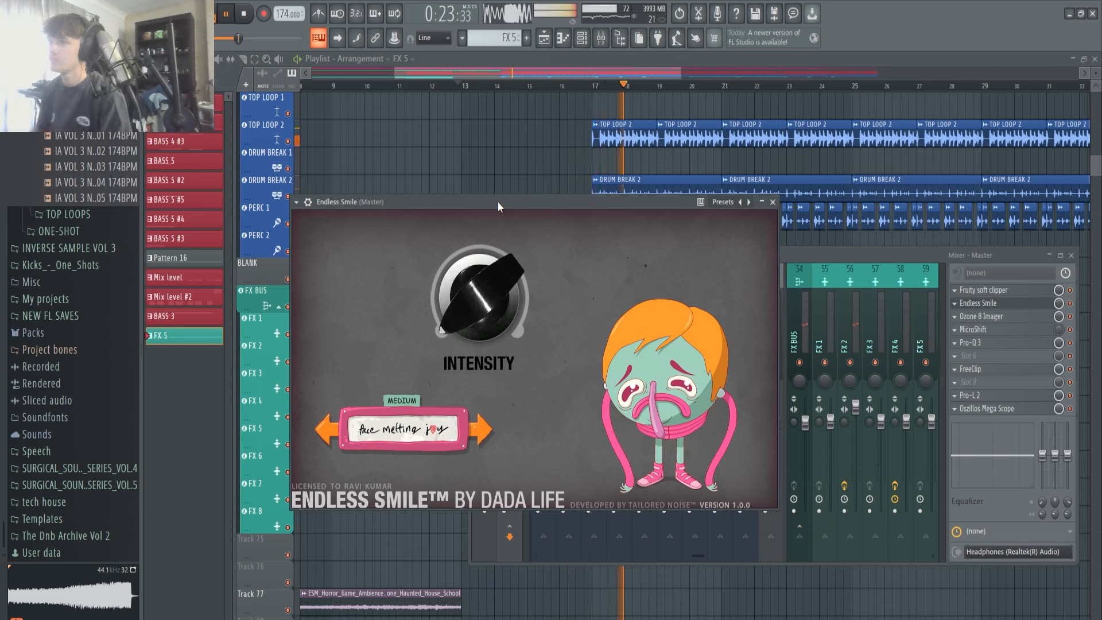
pyautogui.click(773, 202)
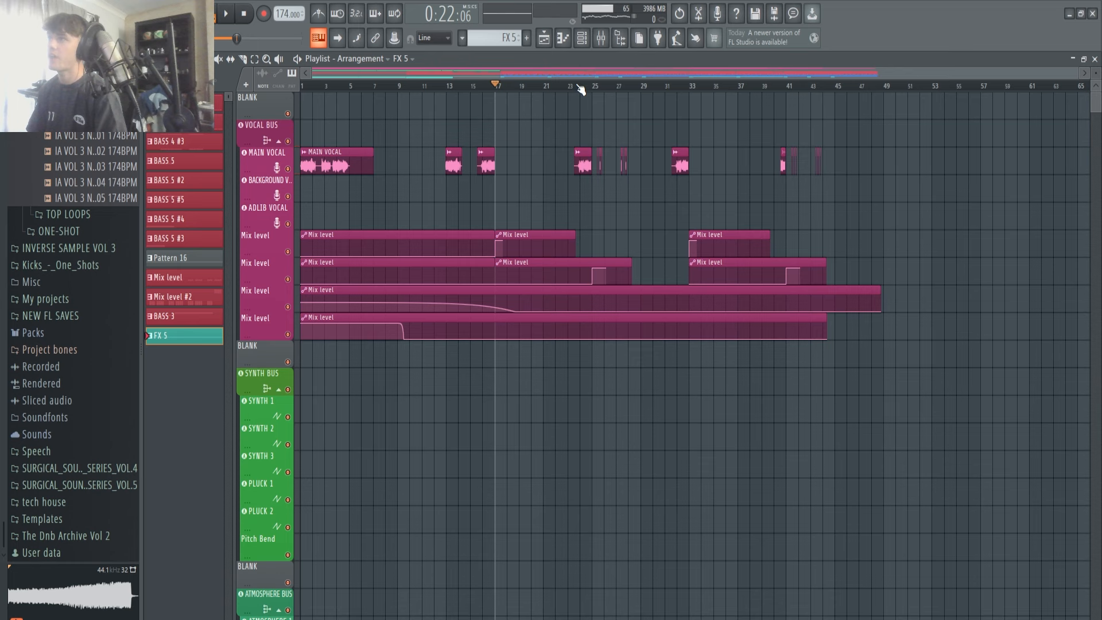
# Place the playhead near bar 24 and check the sample settings of the MAIN VOCAL #2 clip, closing them again
pyautogui.click(581, 89)
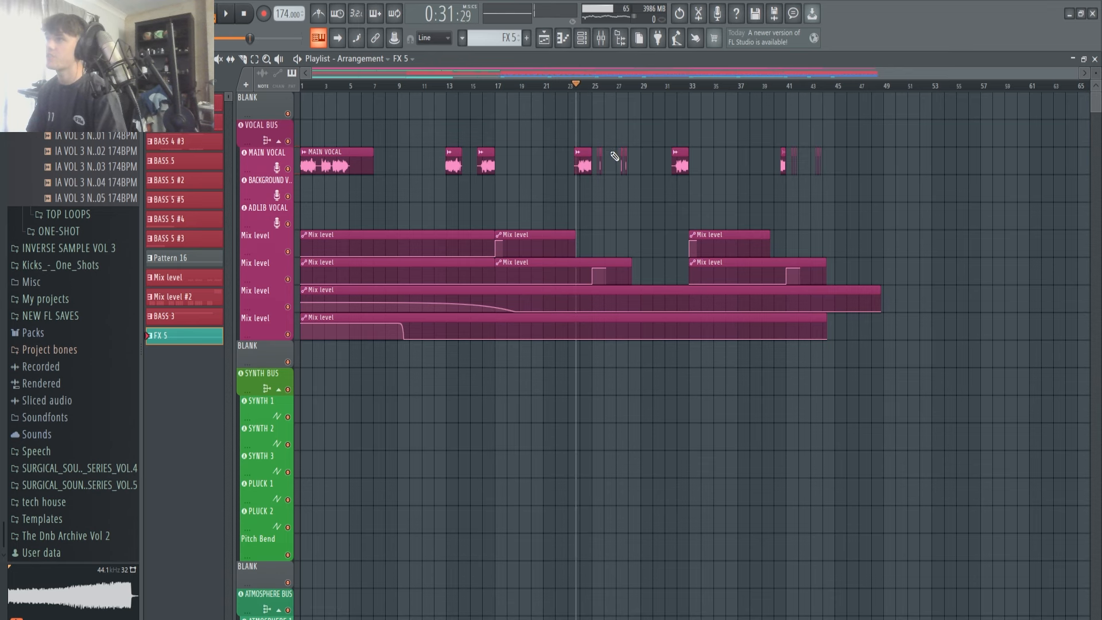
pyautogui.scroll(5, 574, 89)
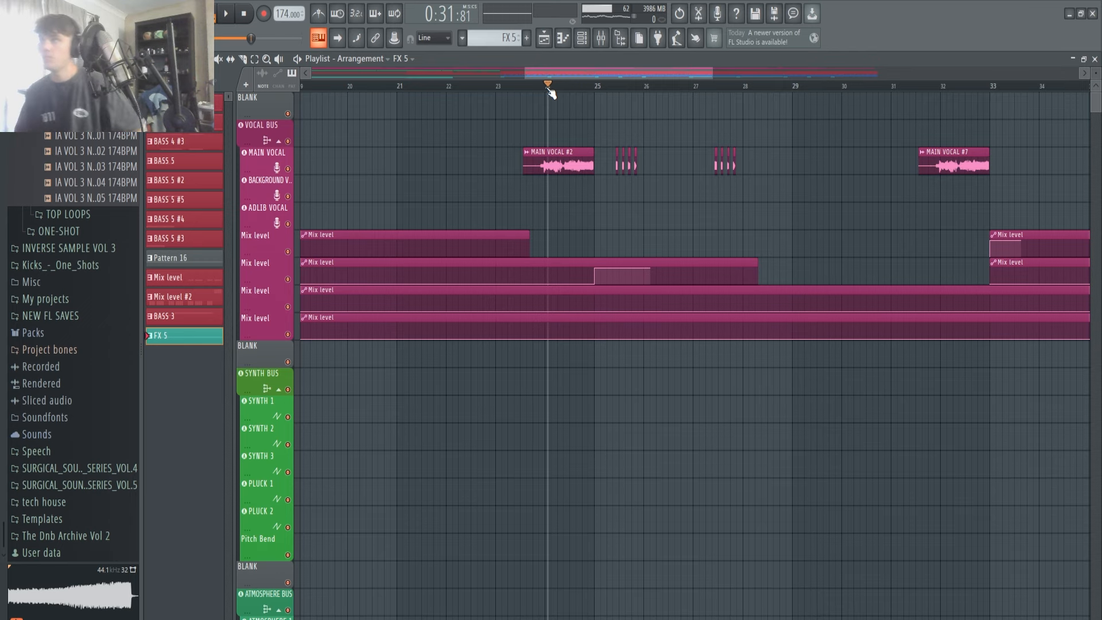
pyautogui.scroll(-5, 556, 226)
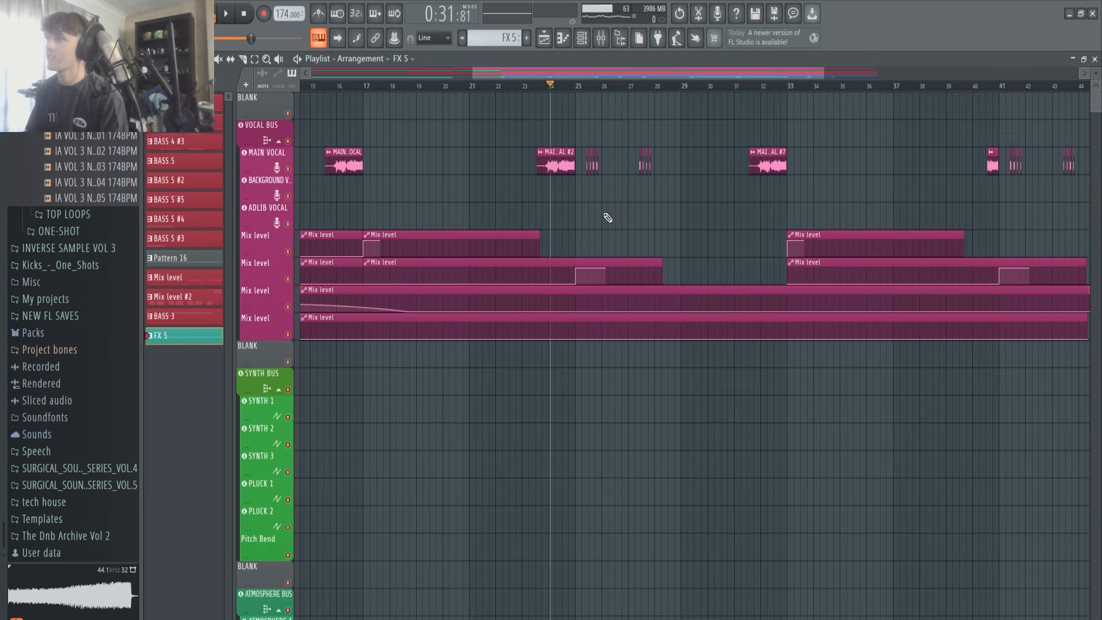
pyautogui.scroll(5, 622, 236)
pyautogui.scroll(1, 622, 236)
pyautogui.doubleClick(456, 163)
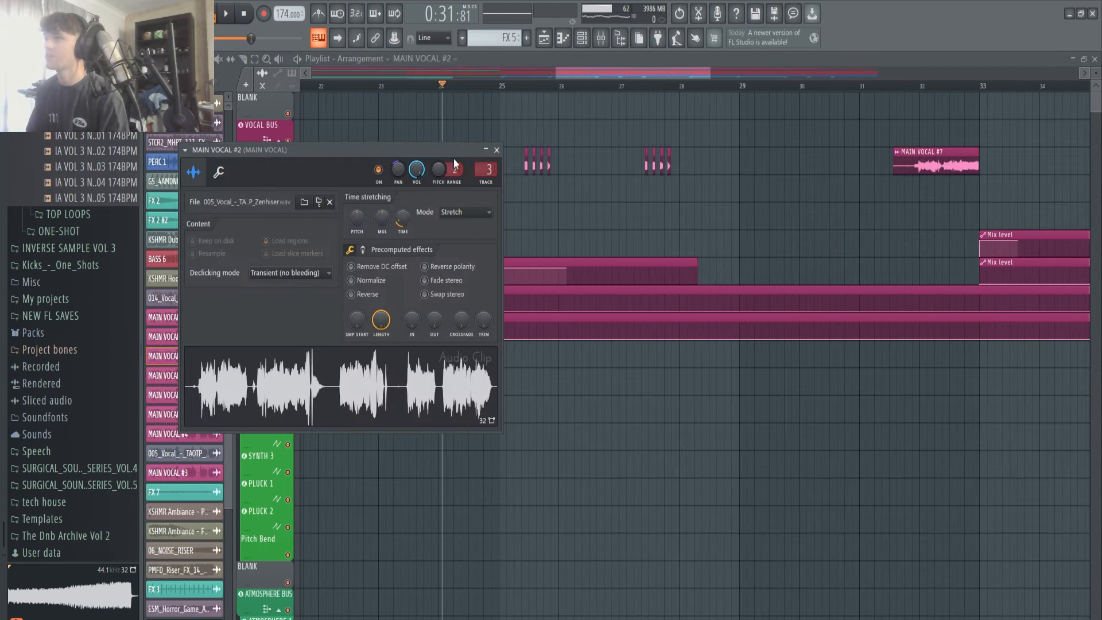
pyautogui.click(497, 149)
pyautogui.scroll(4, 585, 181)
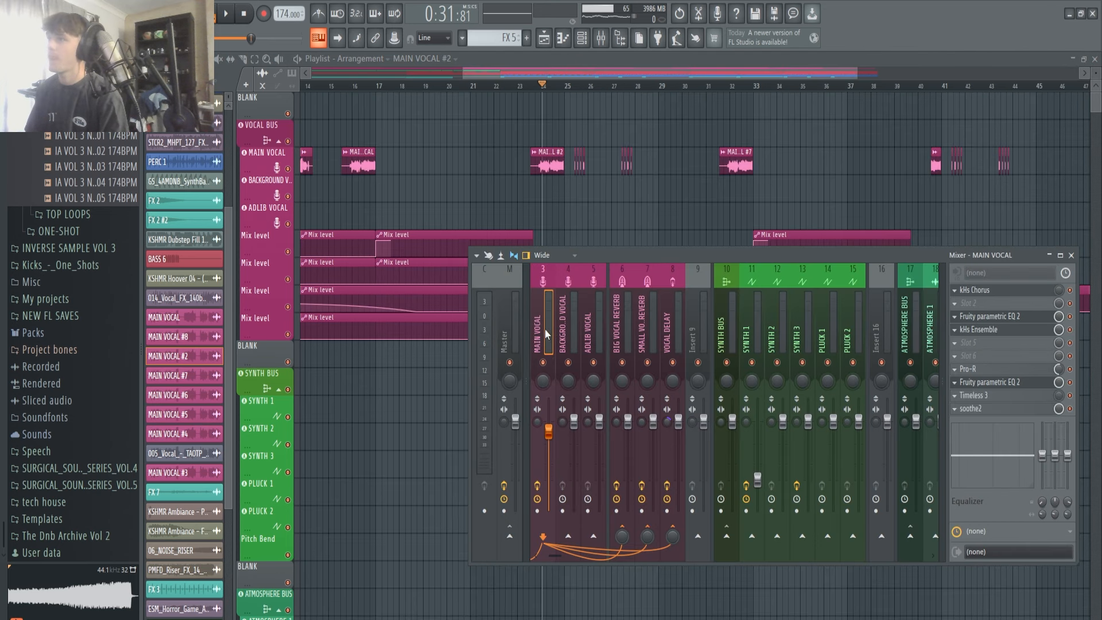
# Check the Fruity soft clipper and Endless Smile on the Master track, closing each one and moving the mixer aside
pyautogui.click(509, 332)
pyautogui.click(999, 291)
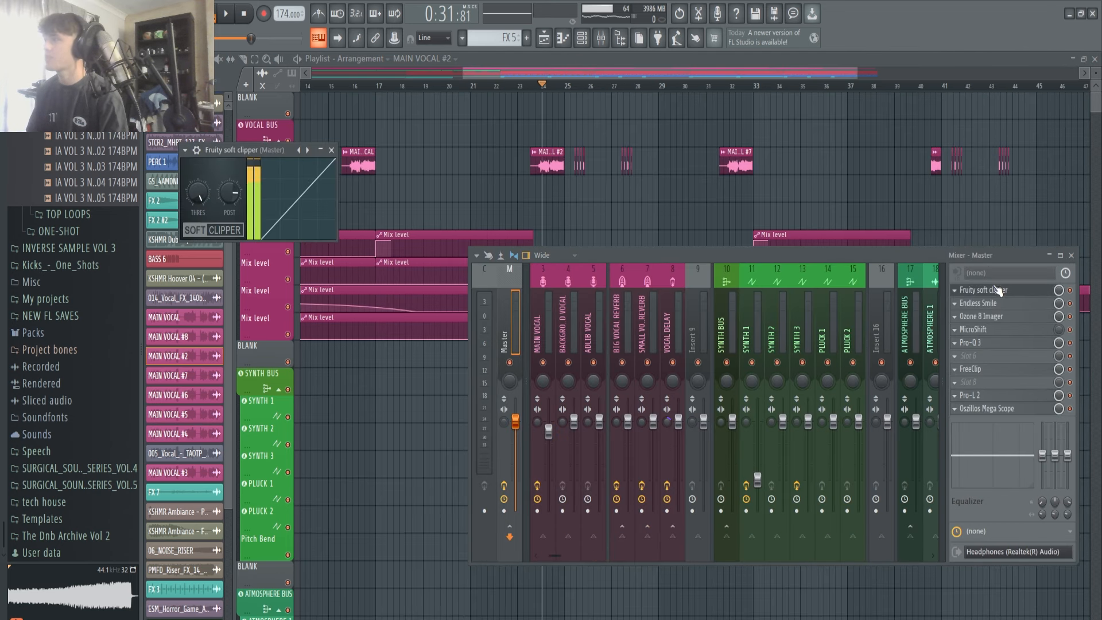
pyautogui.moveTo(1003, 256); pyautogui.dragTo(678, 262)
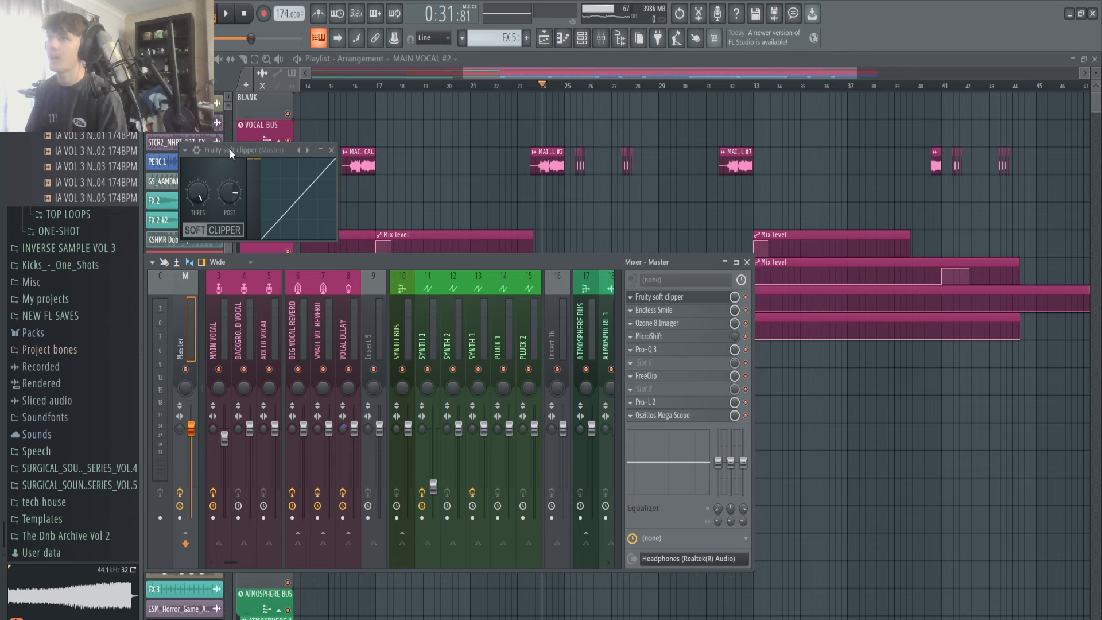
pyautogui.moveTo(231, 154); pyautogui.dragTo(248, 152)
pyautogui.click(348, 149)
pyautogui.click(654, 310)
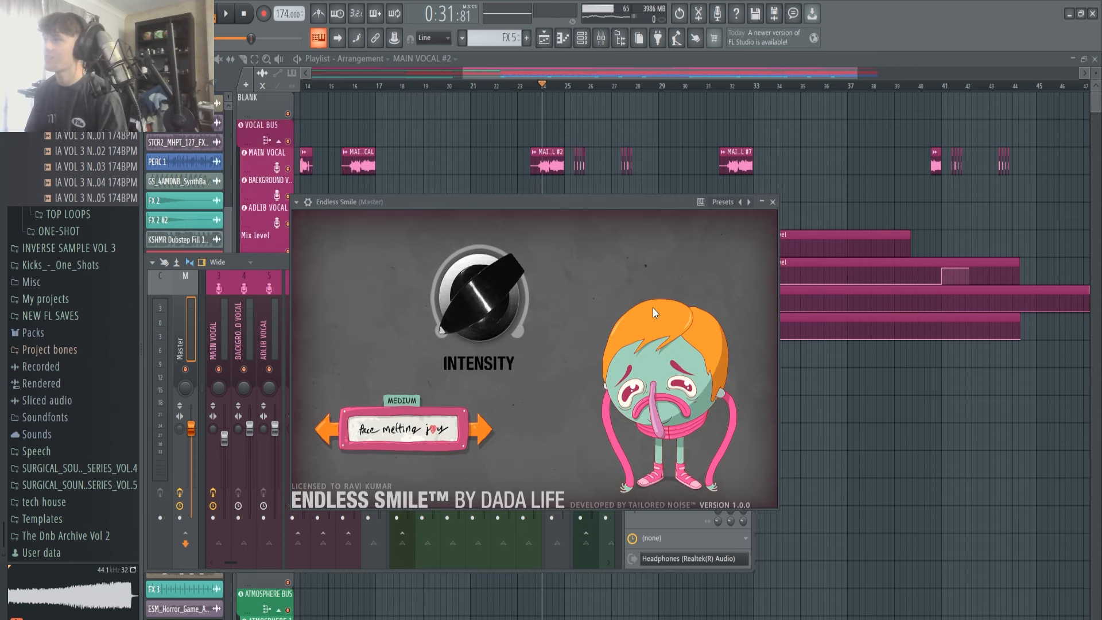
pyautogui.click(774, 202)
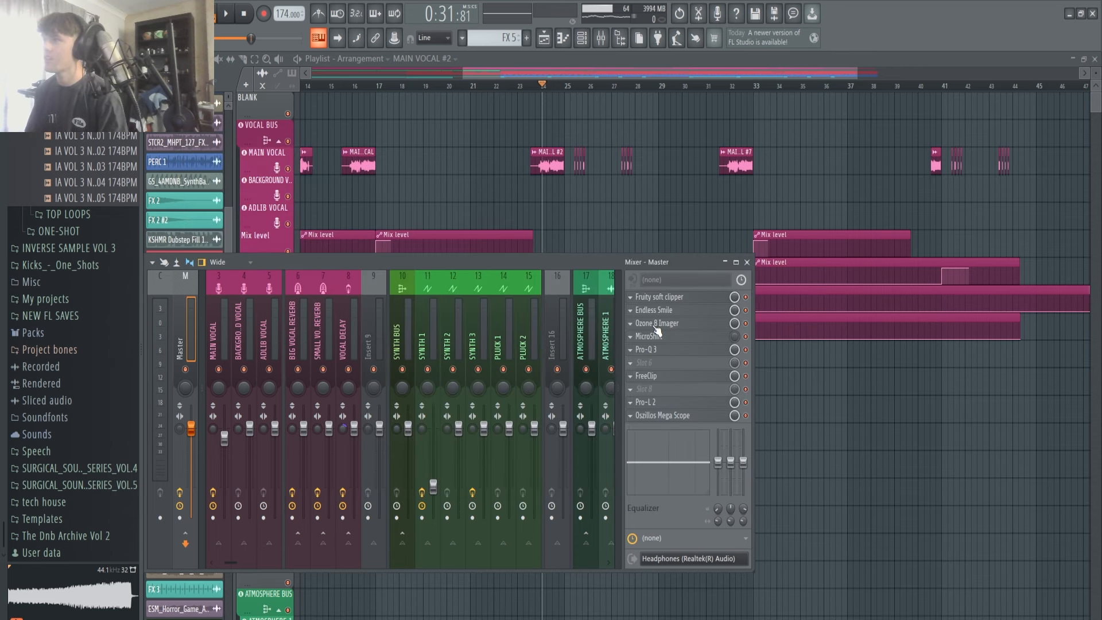
# Check the stereo width bands of Ozone 8 Imager on the Master track and close the plugin
pyautogui.click(657, 323)
pyautogui.moveTo(477, 168); pyautogui.dragTo(495, 163)
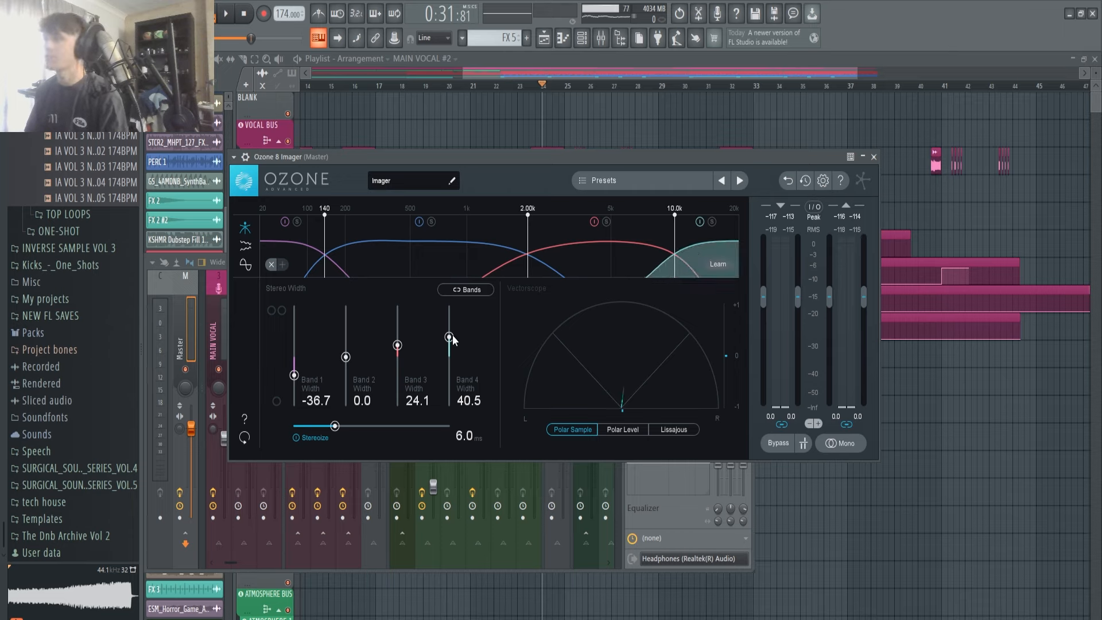
pyautogui.moveTo(450, 335); pyautogui.dragTo(428, 342)
pyautogui.click(874, 157)
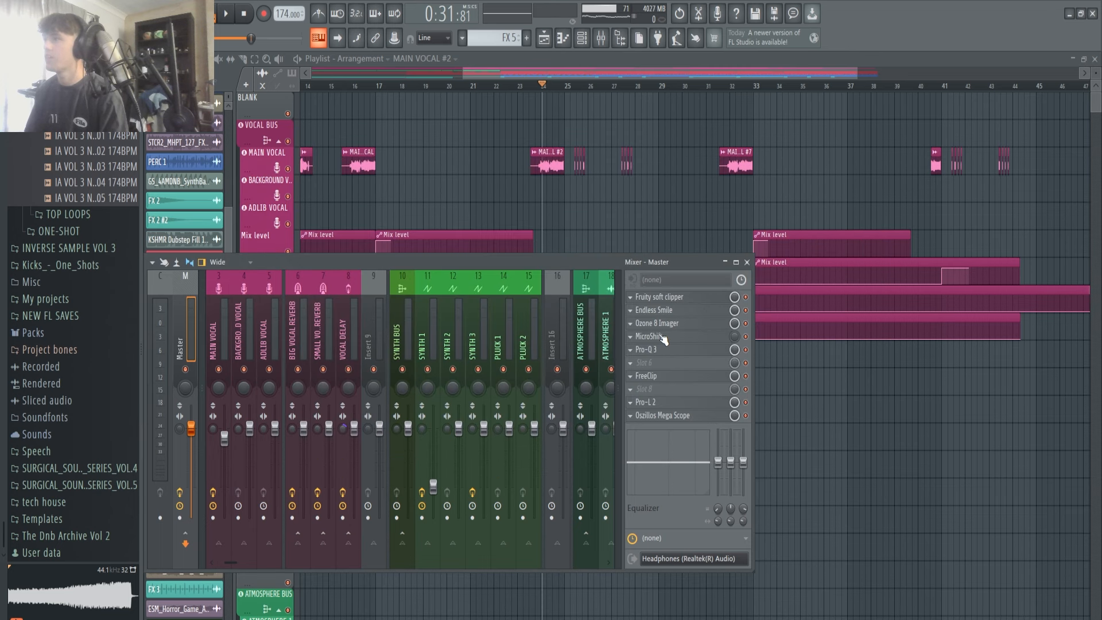
# Hide the mixer, place the playhead near bar 15, and briefly play the build-up before the drop
pyautogui.press('F9')
pyautogui.scroll(-5, 435, 384)
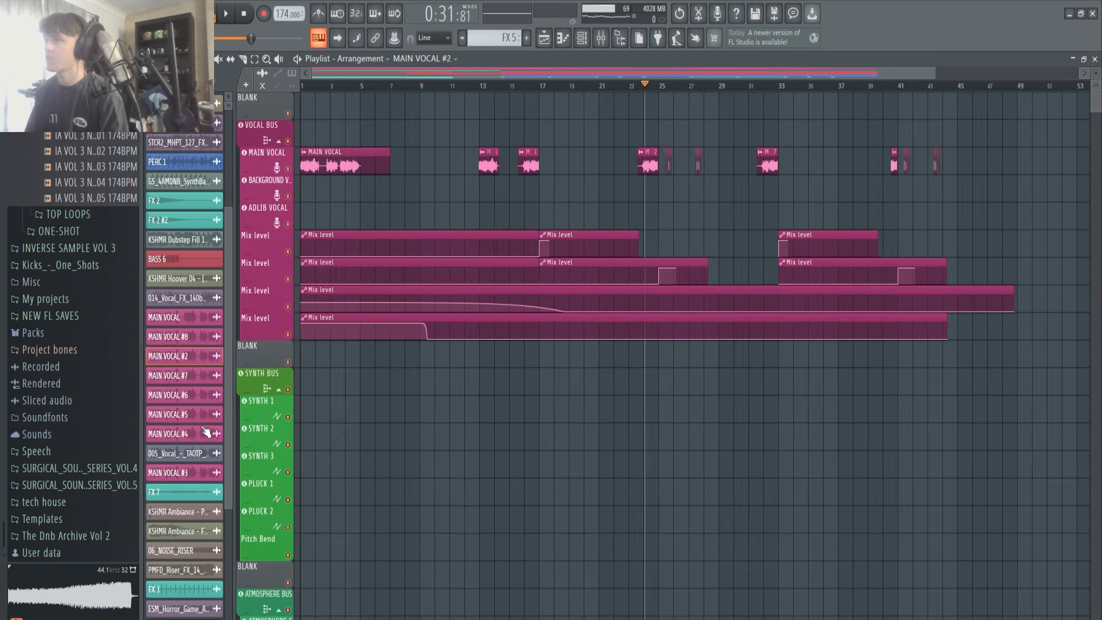
pyautogui.click(491, 86)
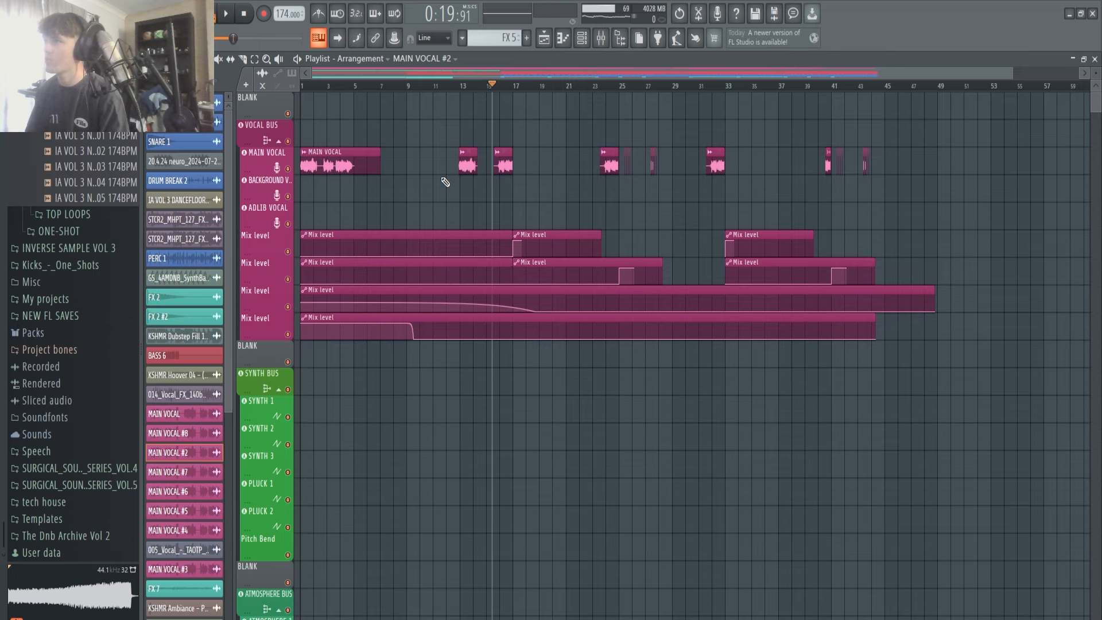
pyautogui.scroll(4, 447, 247)
pyautogui.press('space')
pyautogui.scroll(-11, 533, 413)
pyautogui.press('space')
pyautogui.scroll(-4, 551, 413)
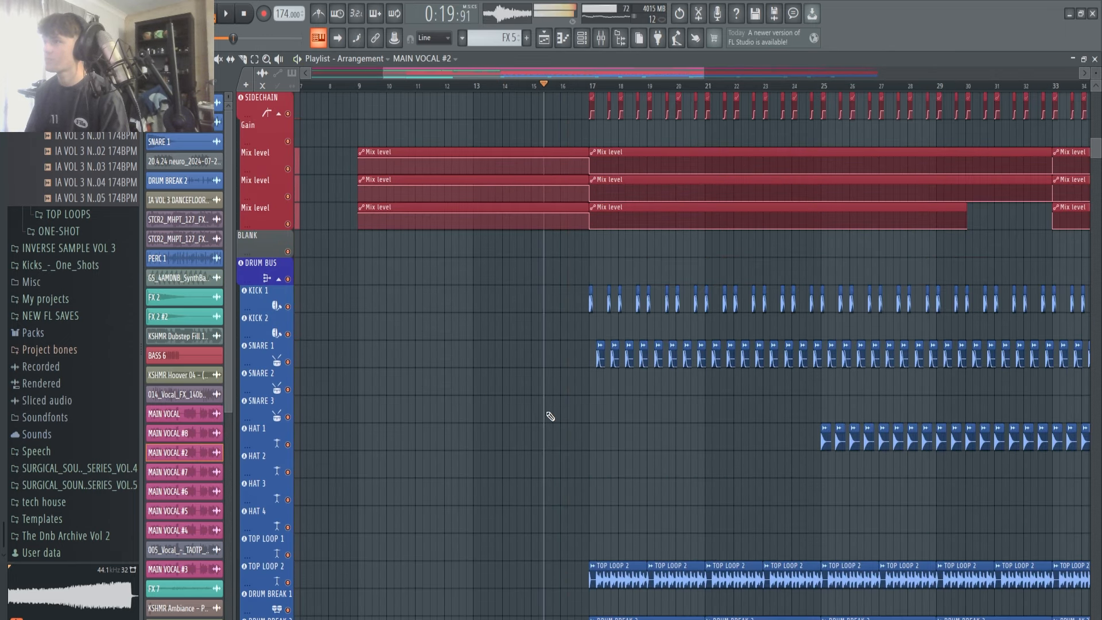
pyautogui.scroll(3, 550, 413)
# Check MicroShift during playback and the low cut in Pro-Q 3 on the Master track, closing each plugin
pyautogui.click(601, 39)
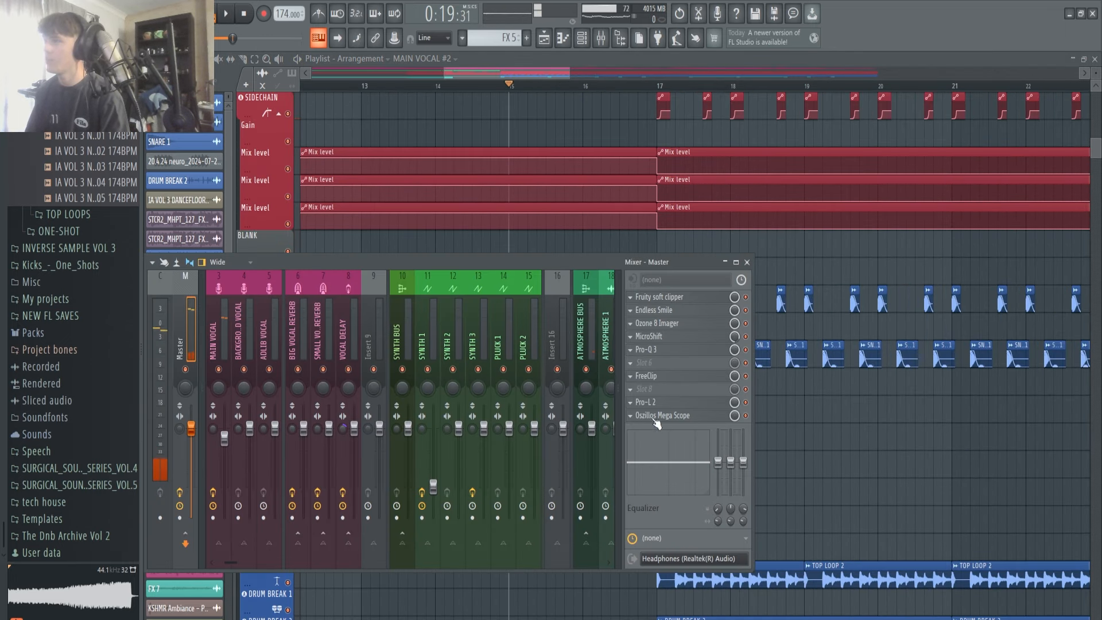
pyautogui.click(659, 337)
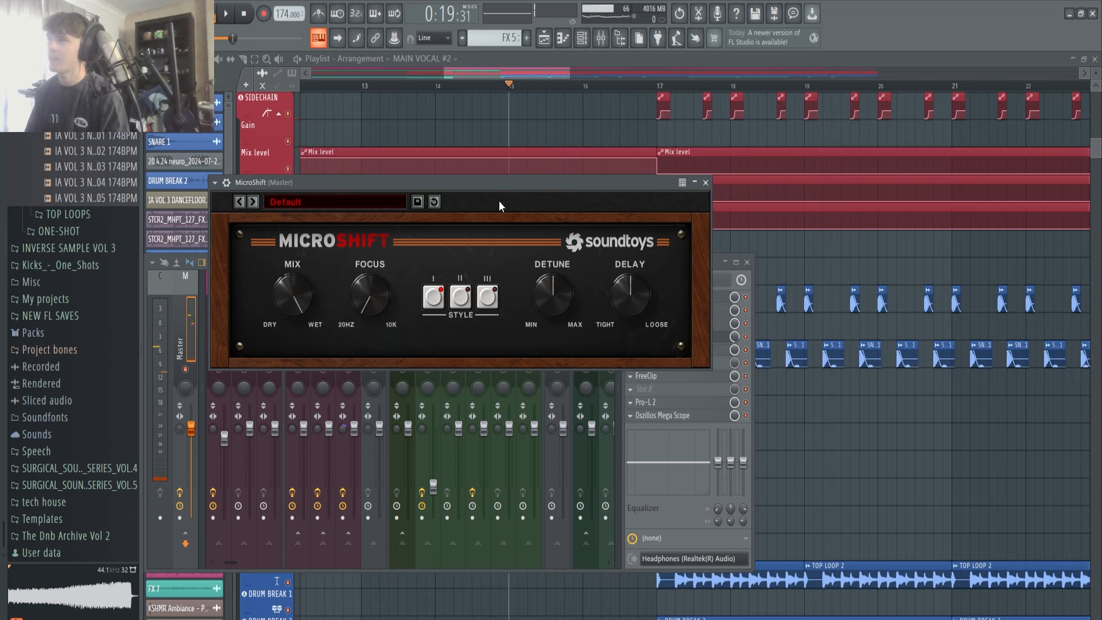
pyautogui.press('space')
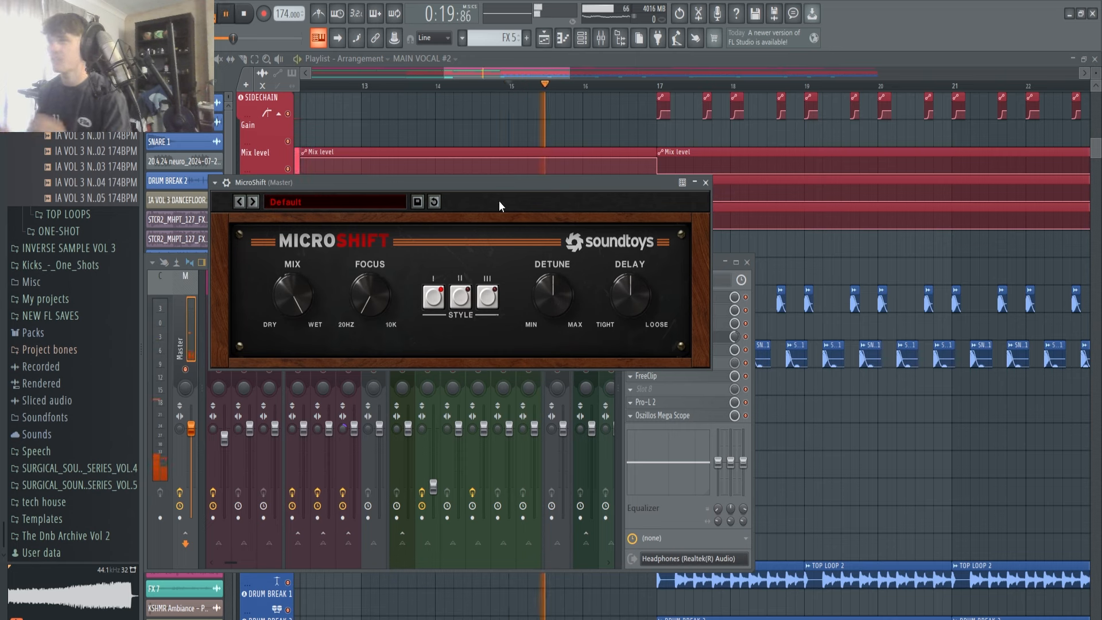
pyautogui.click(706, 182)
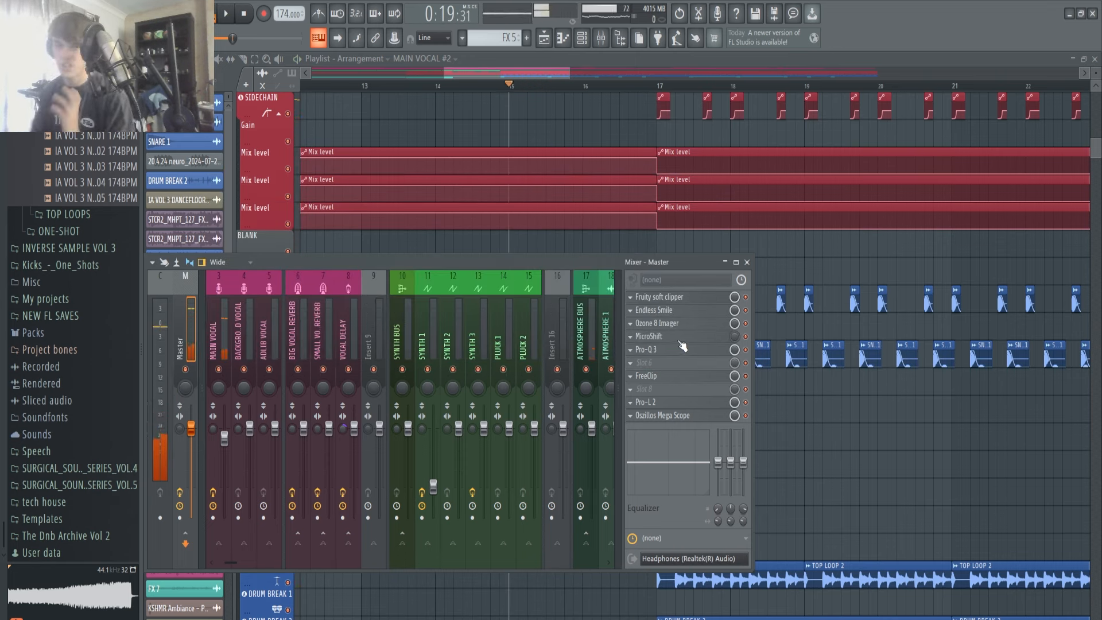
pyautogui.click(677, 350)
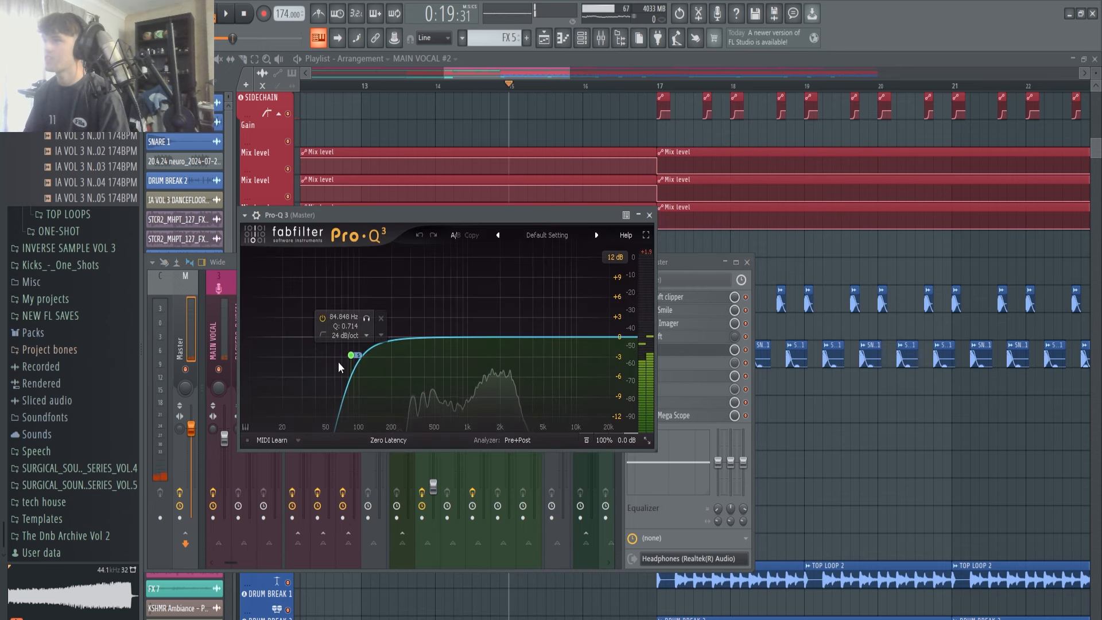
pyautogui.click(649, 214)
# Open FreeClip on the Master track, play the drop from bar 17 to watch its clipping, then close it and stop playback
pyautogui.click(666, 378)
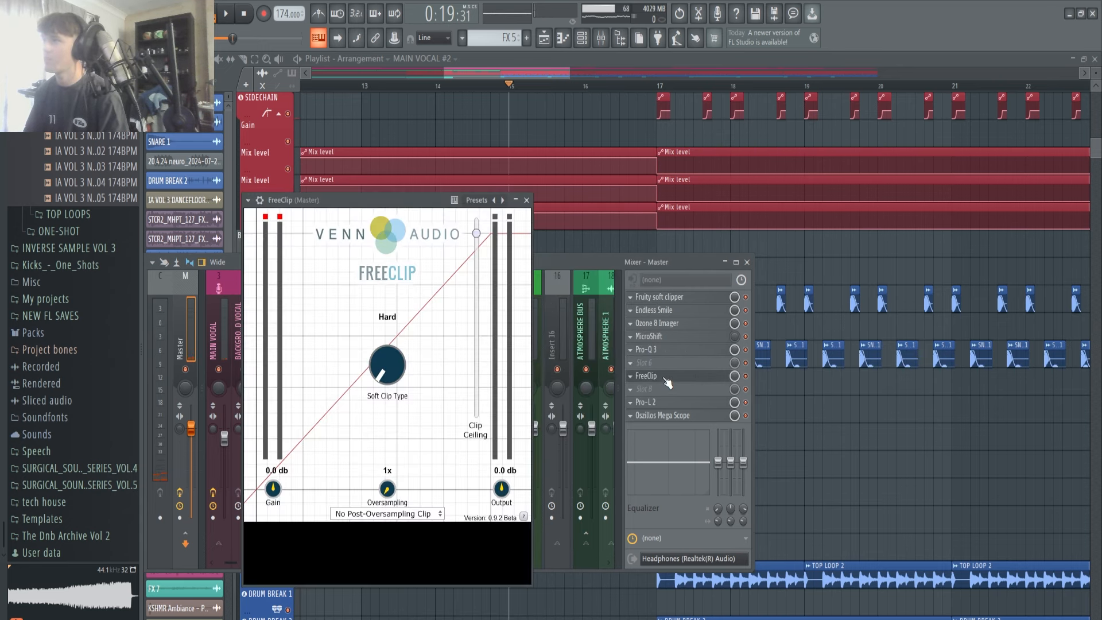
pyautogui.moveTo(338, 205); pyautogui.dragTo(351, 201)
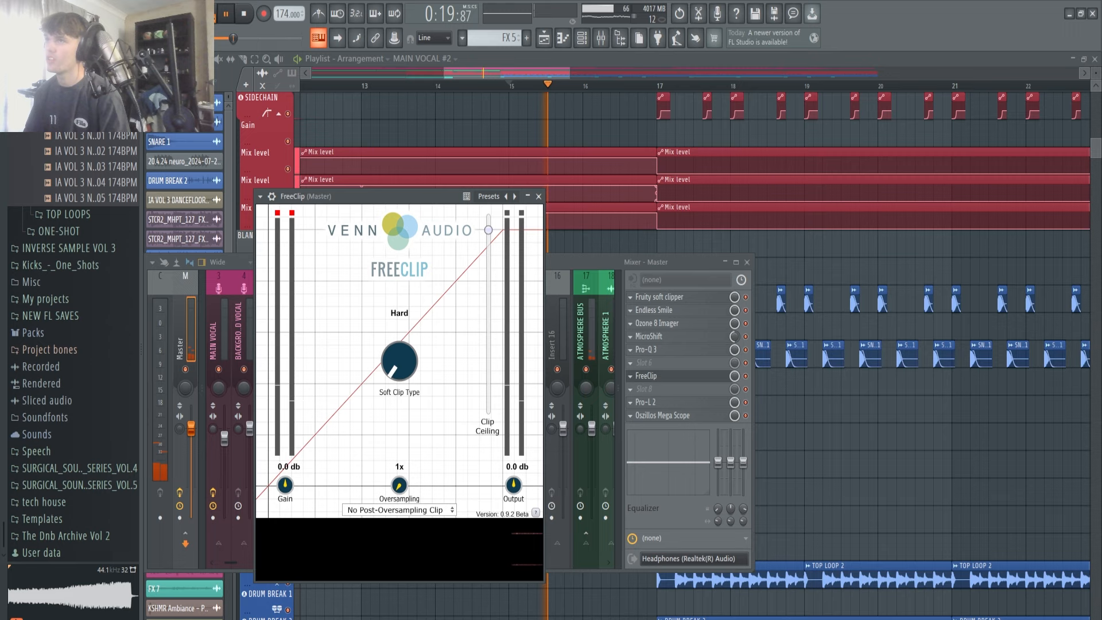
pyautogui.click(662, 86)
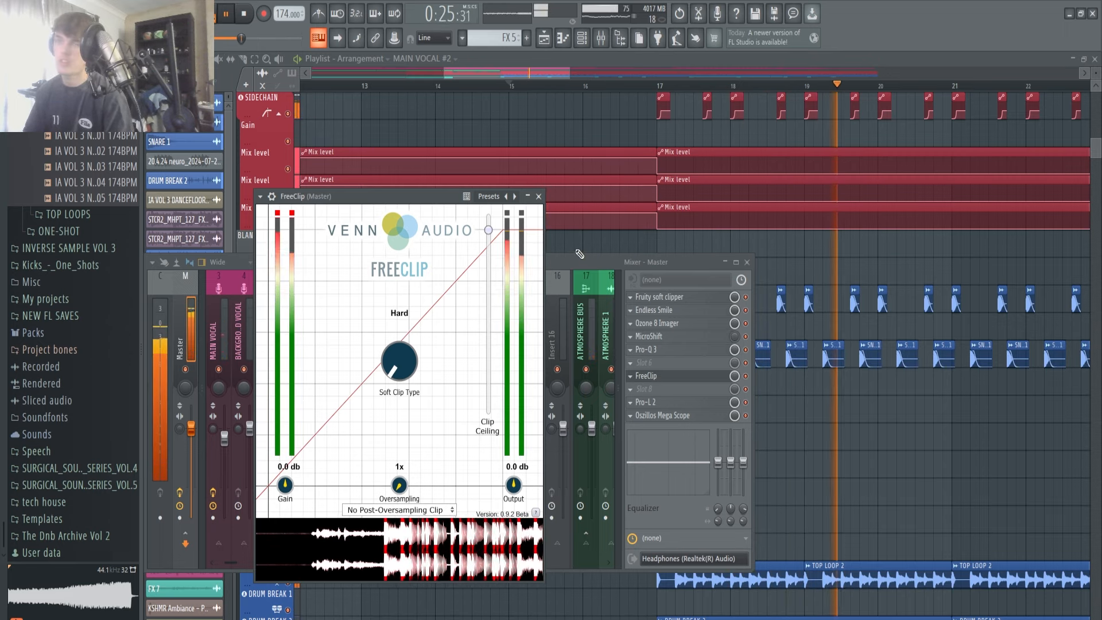
pyautogui.click(539, 198)
pyautogui.press('space')
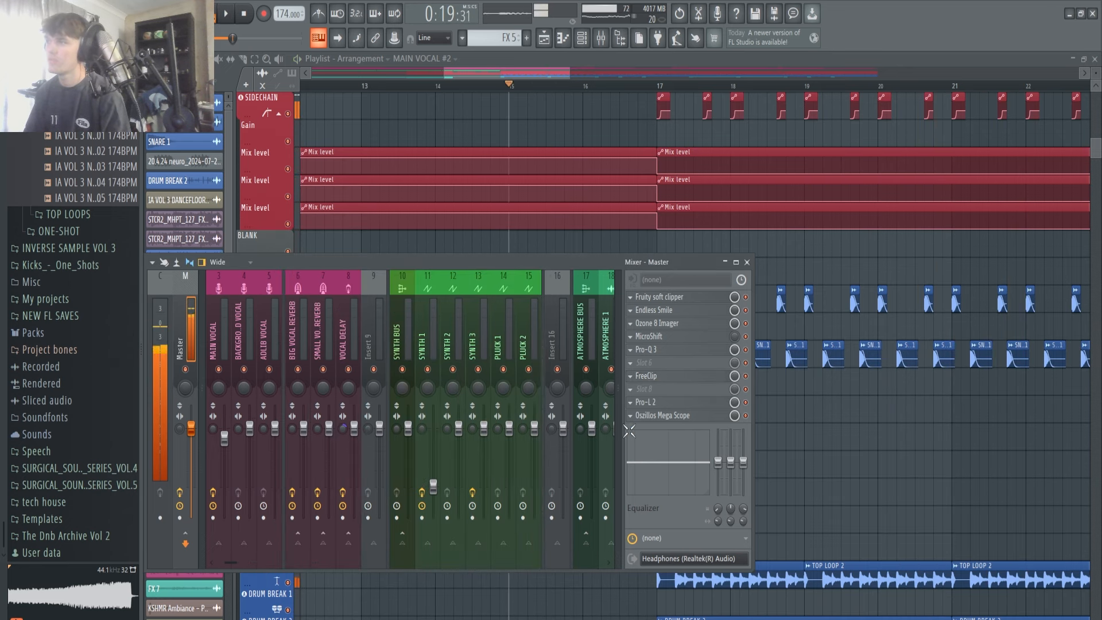
# Open Pro-L 2 on the Master track, watch its limiting and integrated loudness during the drop, and reset the loudness measurement
pyautogui.click(671, 404)
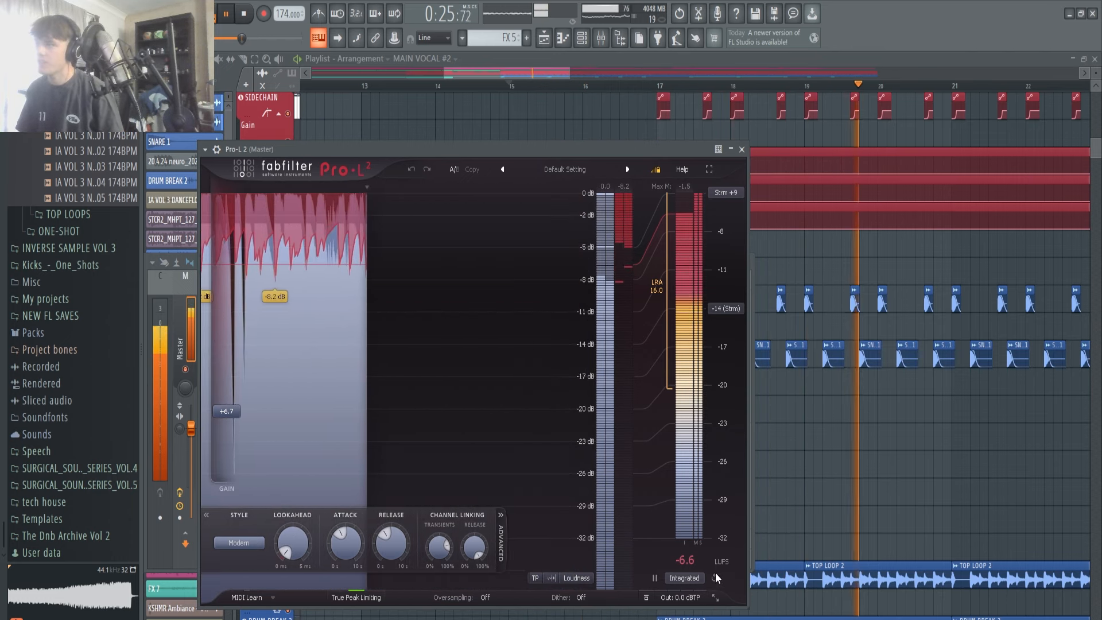
pyautogui.click(716, 577)
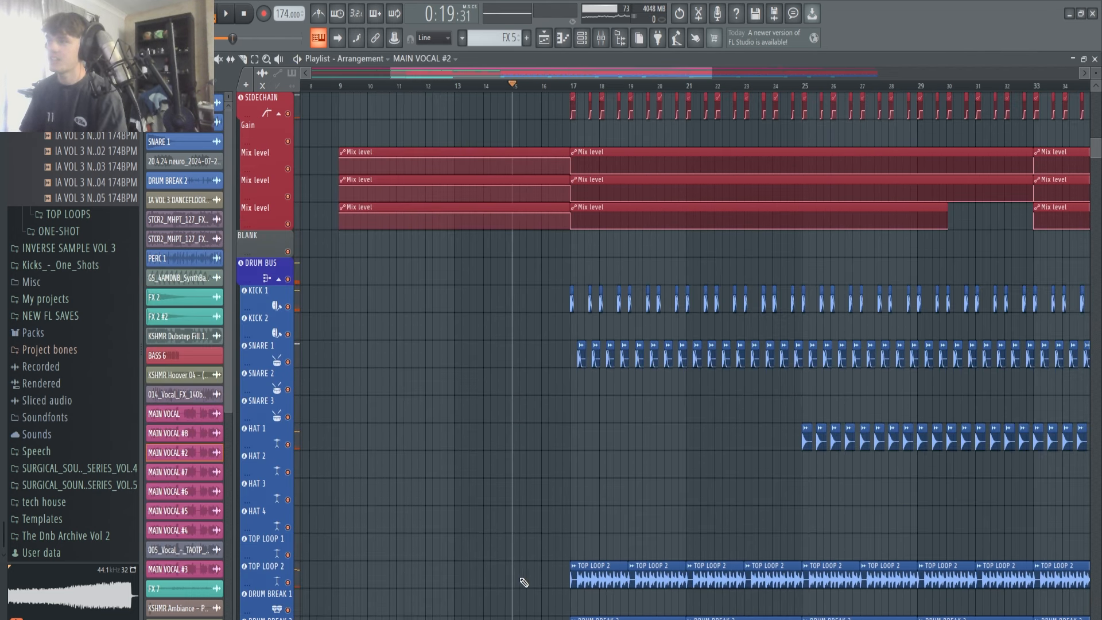
# Look over the whole arrangement from the bass, sidechain and drum tracks down to the FX tracks and back to the vocals
pyautogui.scroll(-4, 464, 531)
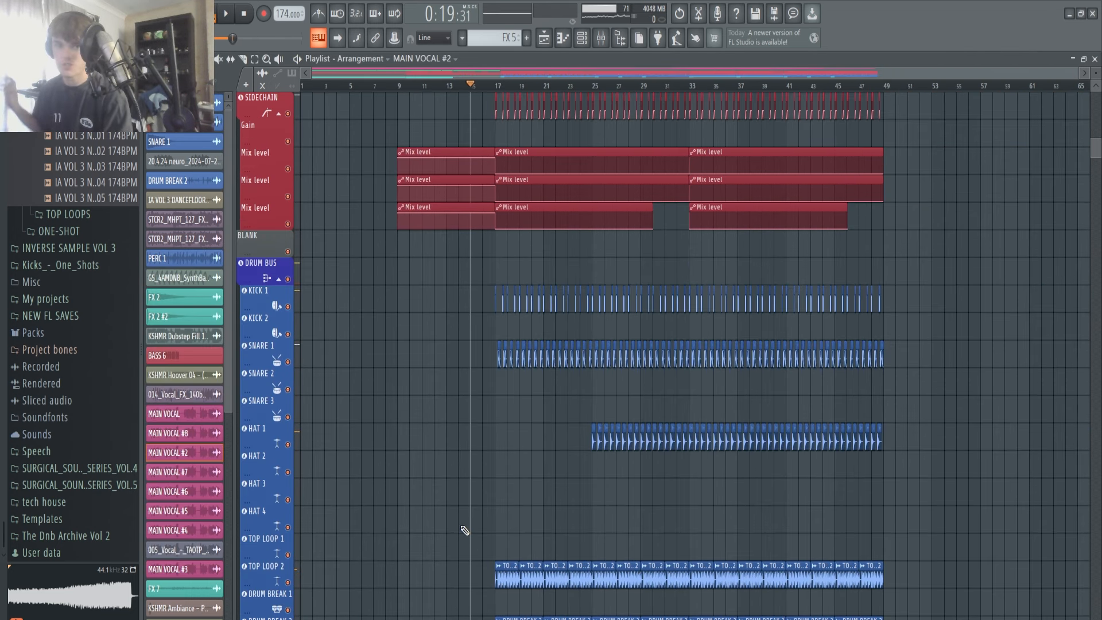
pyautogui.scroll(5, 453, 518)
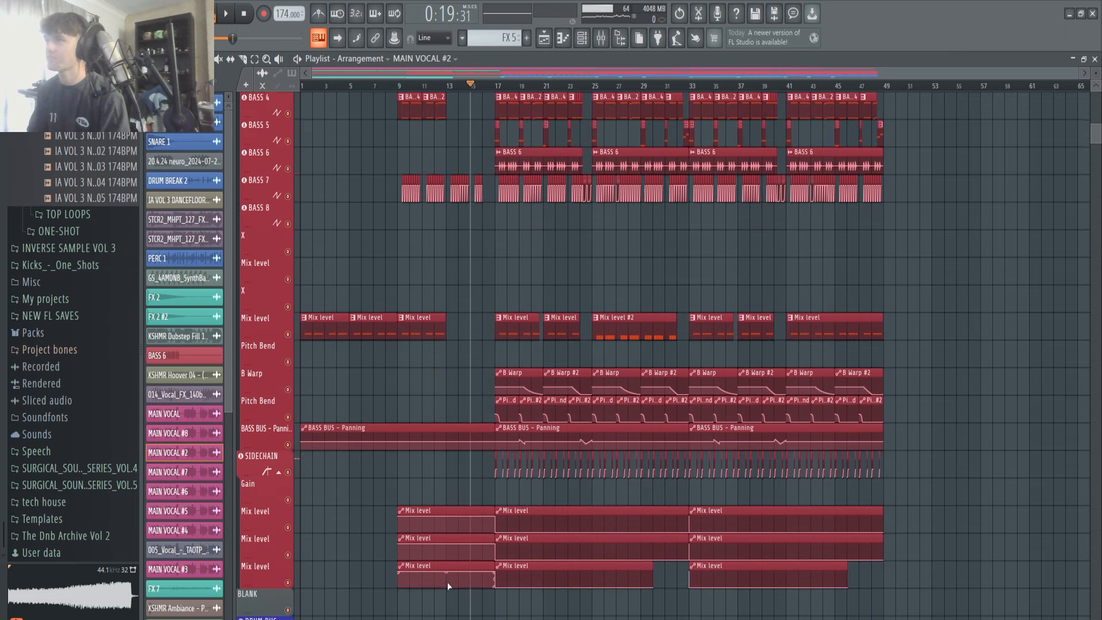
pyautogui.scroll(-12, 453, 548)
pyautogui.scroll(-8, 453, 548)
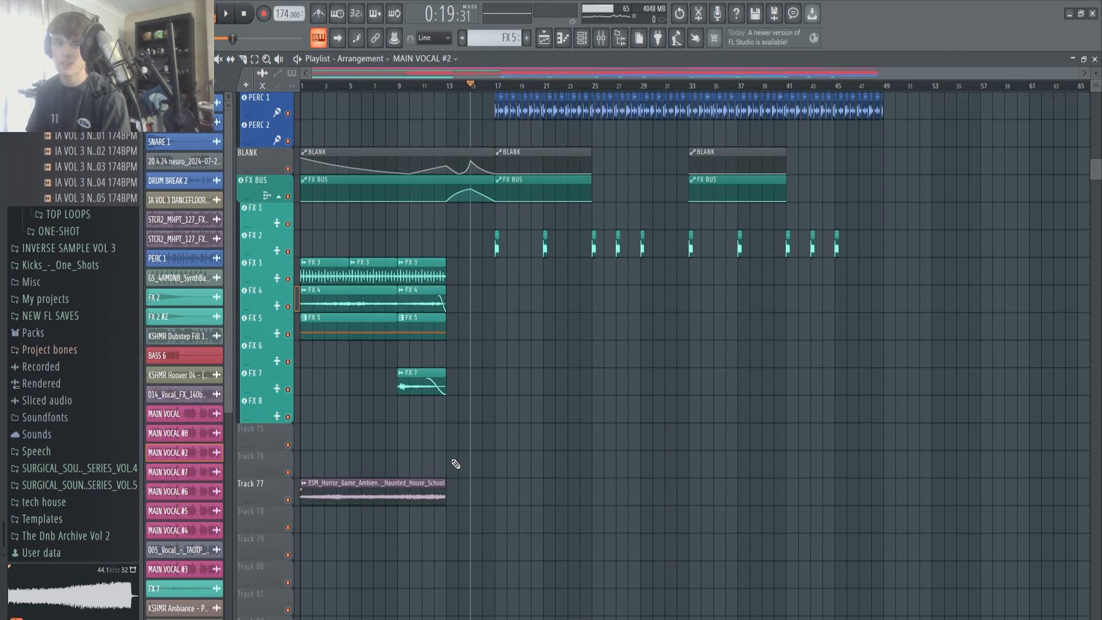
pyautogui.scroll(20, 496, 431)
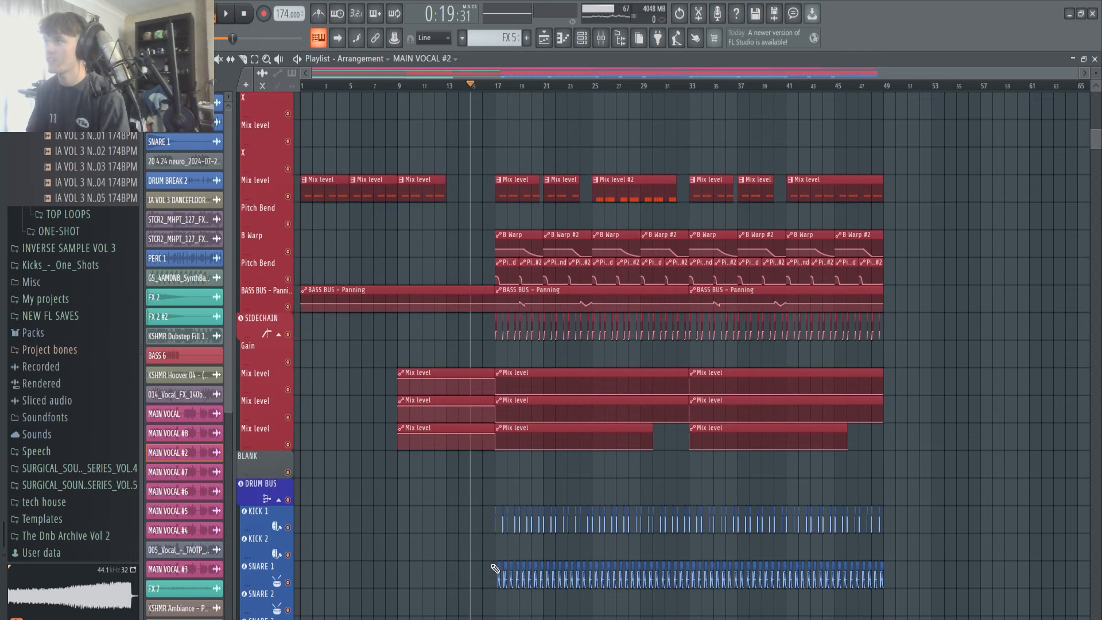
pyautogui.scroll(6, 482, 554)
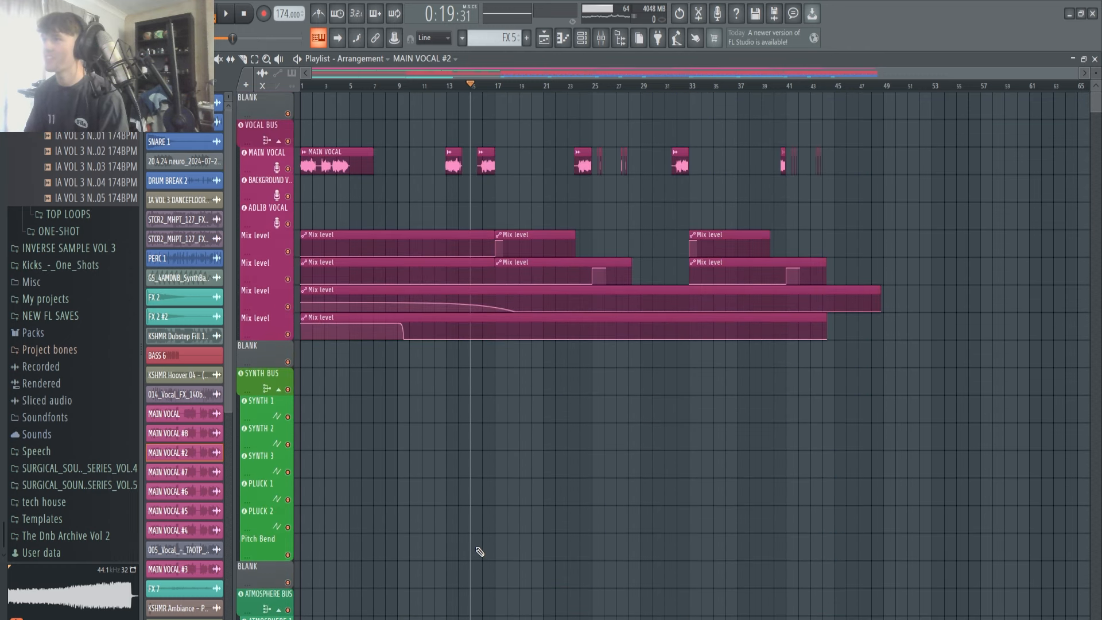
pyautogui.scroll(-4, 479, 552)
pyautogui.scroll(4, 336, 138)
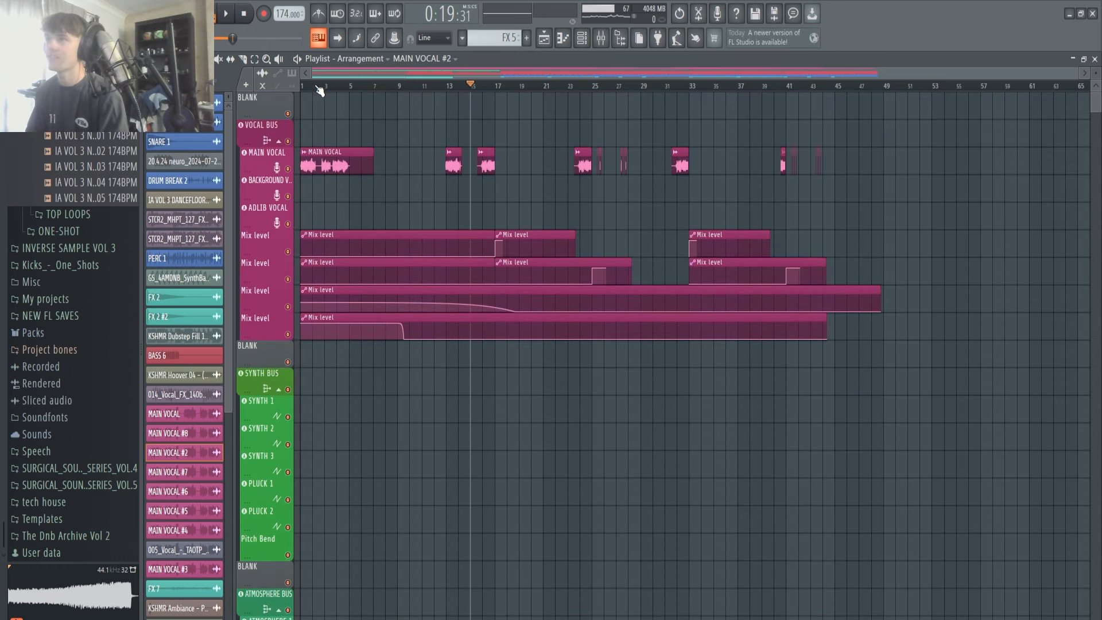